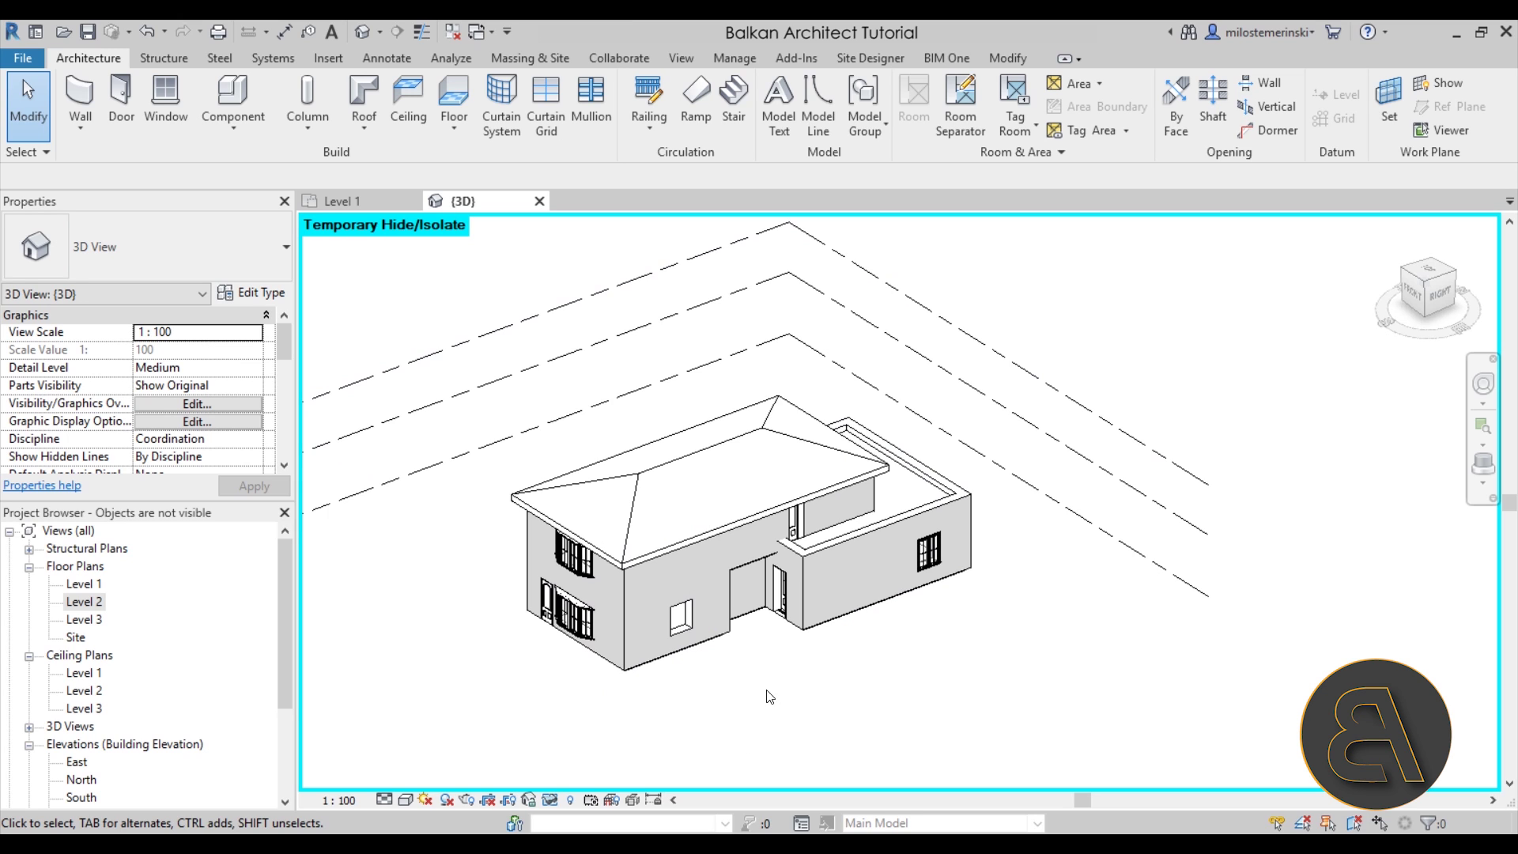
Reset the temporary hide/isolate in the 3D view so the hidden window is shown again.
{"action": "left_click", "coordinate": [553, 800]}
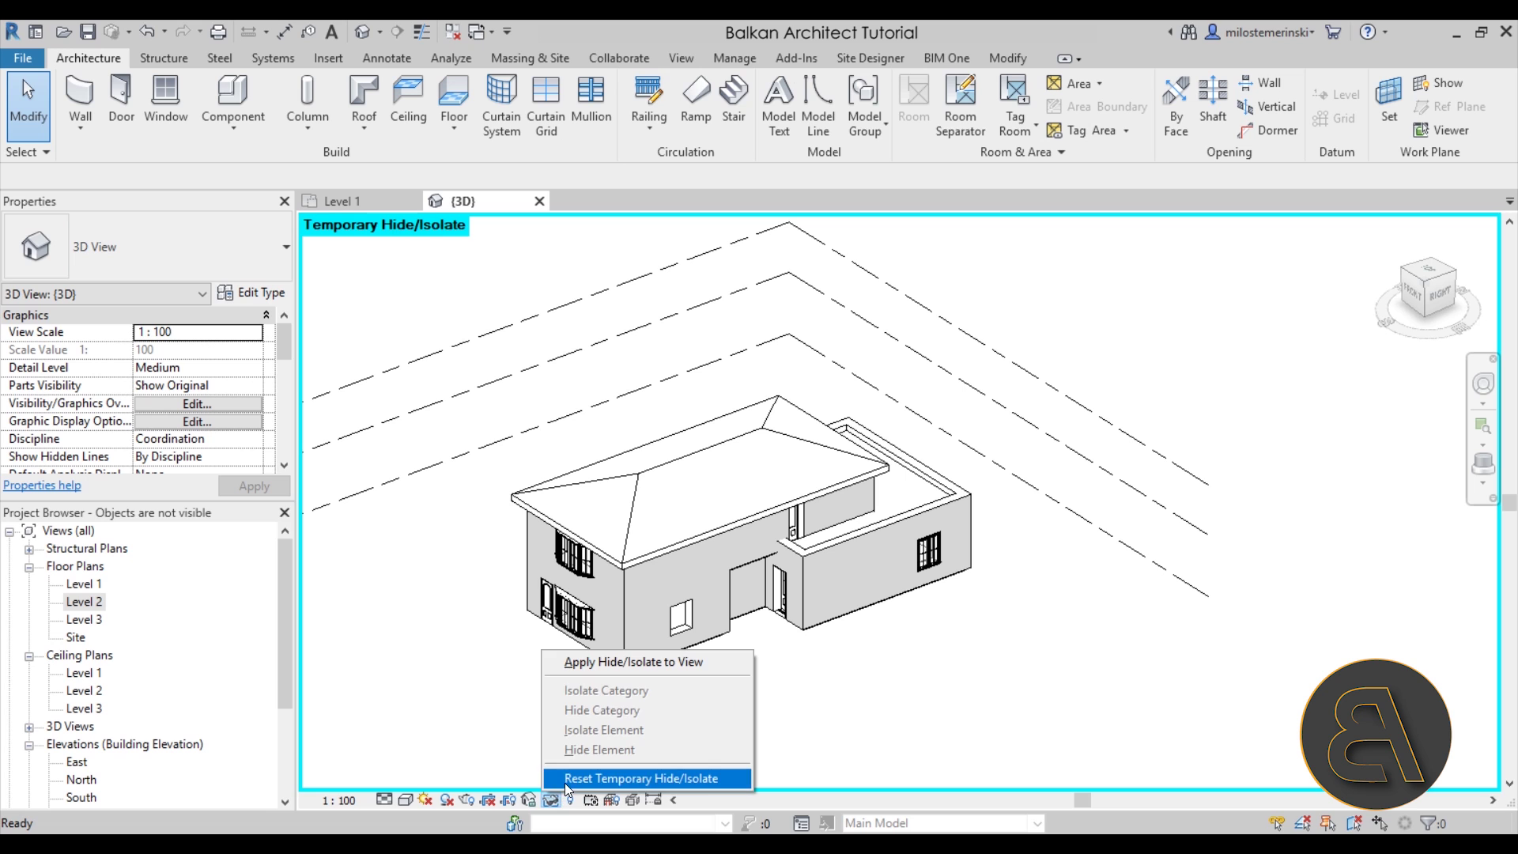
{"action": "left_click", "coordinate": [564, 780]}
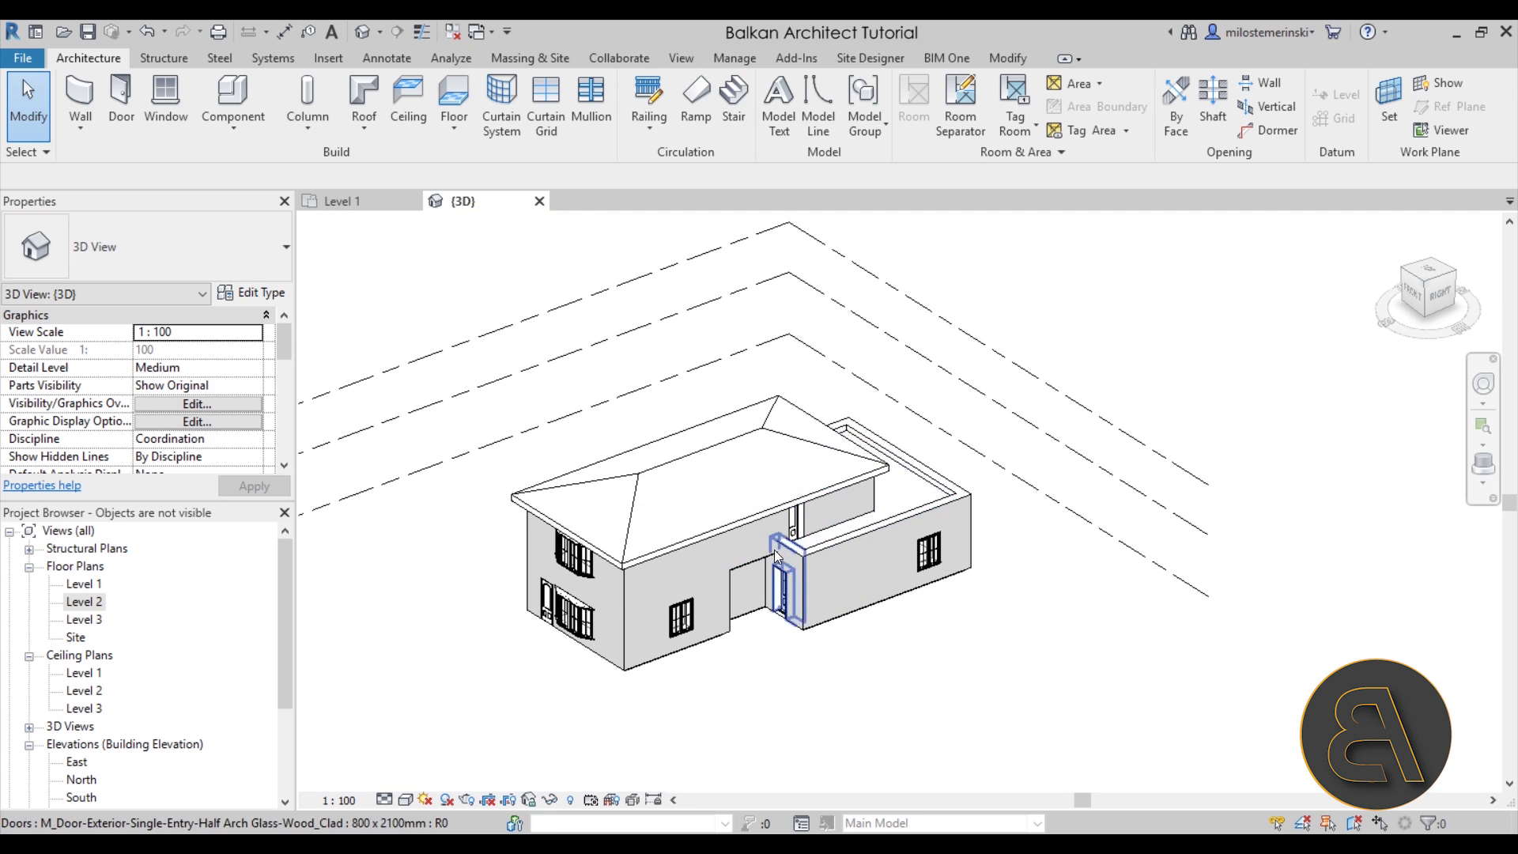
{"action": "middle_click_drag", "start_coordinate": [757, 566], "coordinate": [760, 555]}
{"action": "scroll", "coordinate": [757, 539], "scroll_direction": "up", "scroll_amount": 3}
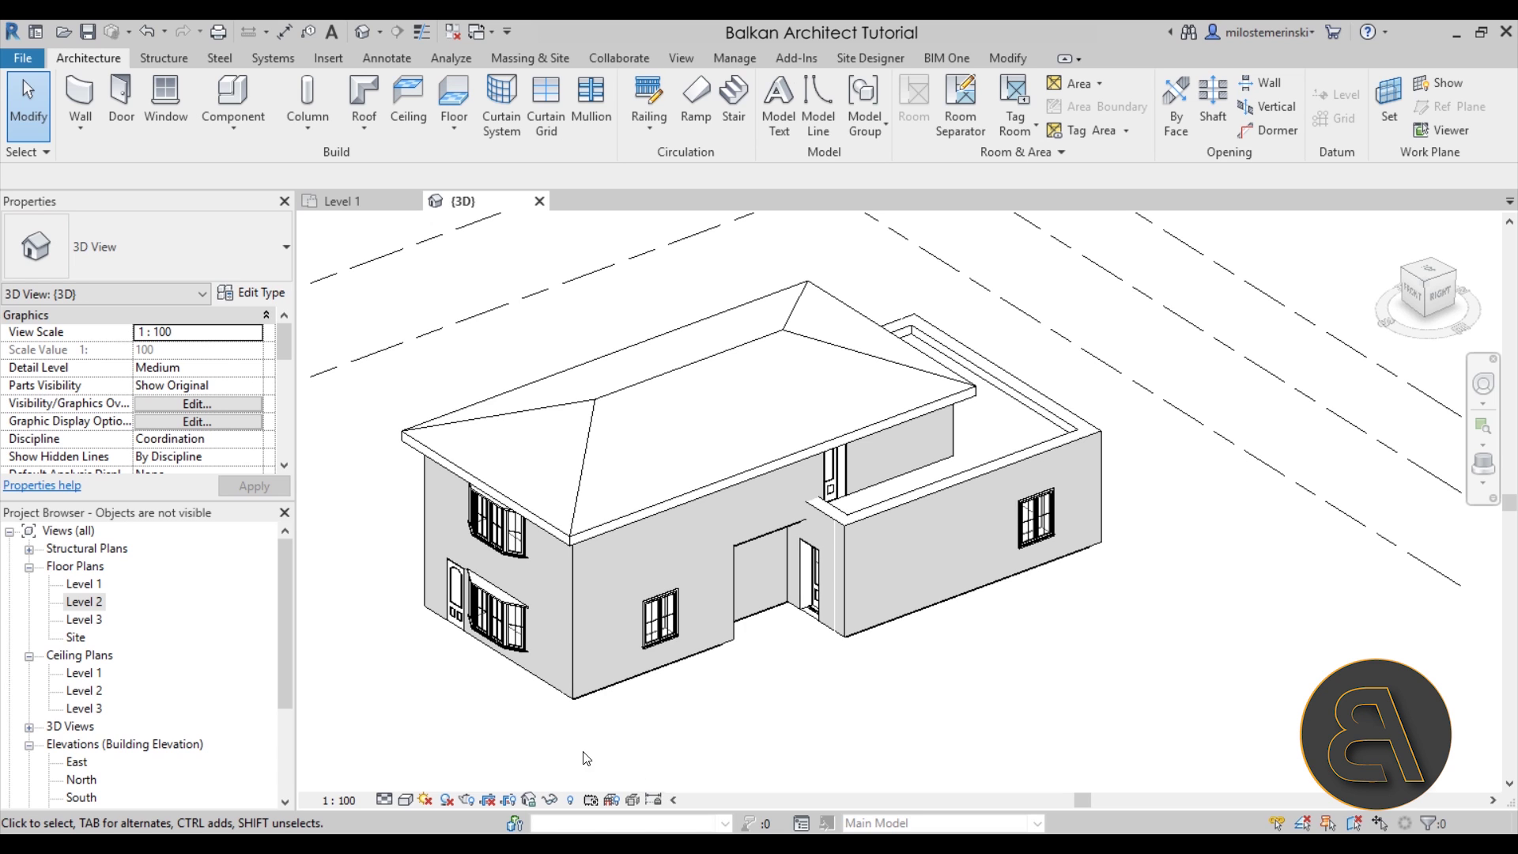
Reveal the hidden elements in the 3D view and select the survey point to examine its coordinates.
{"action": "left_click", "coordinate": [571, 798]}
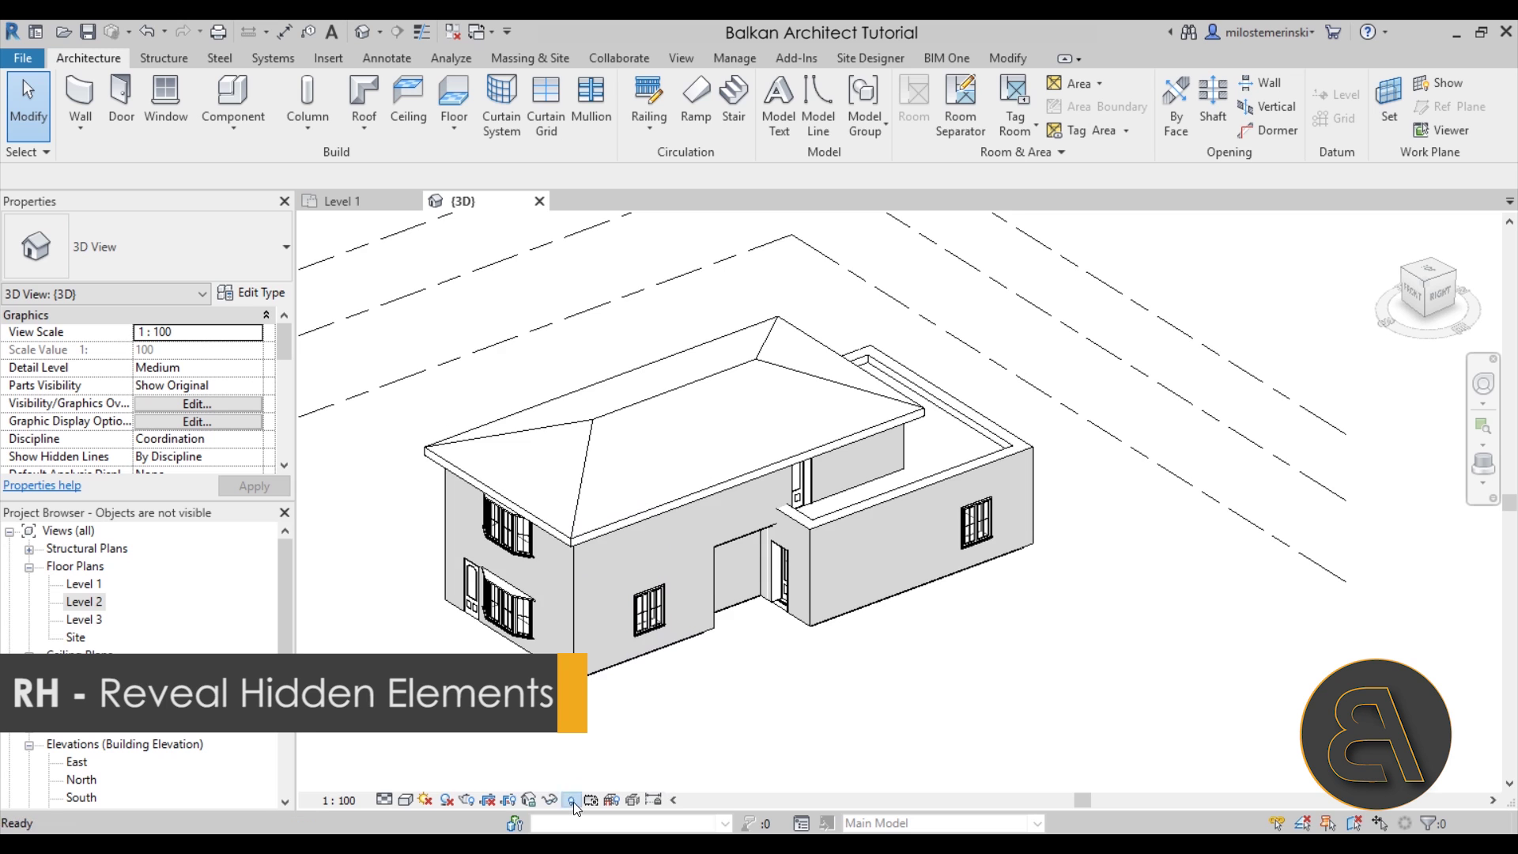
{"action": "scroll", "coordinate": [780, 654], "scroll_direction": "down", "scroll_amount": 4}
{"action": "scroll", "coordinate": [917, 431], "scroll_direction": "up", "scroll_amount": 2}
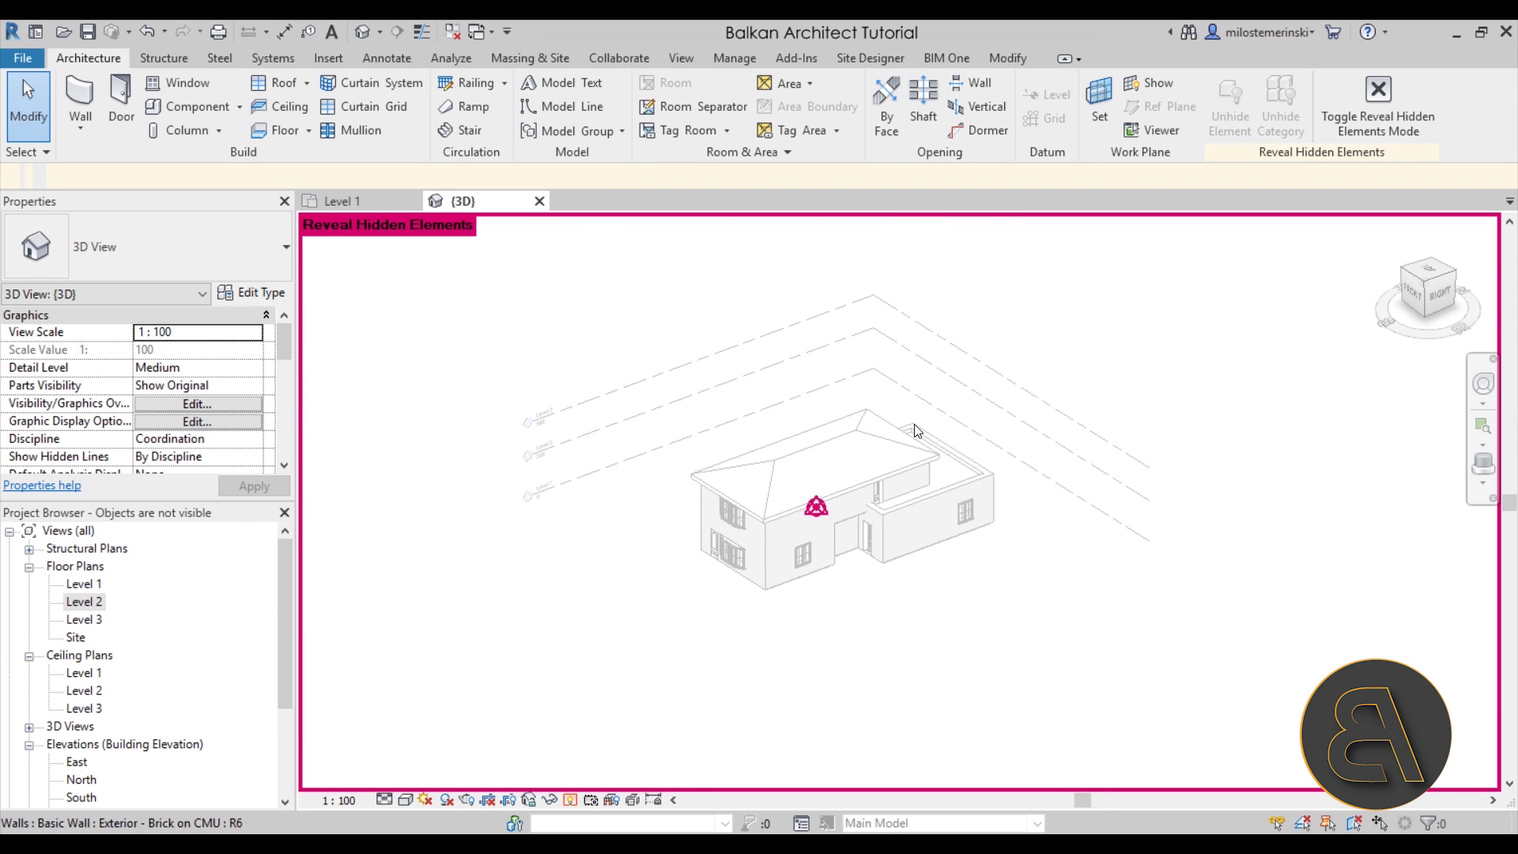
{"action": "scroll", "coordinate": [838, 506], "scroll_direction": "up", "scroll_amount": 4}
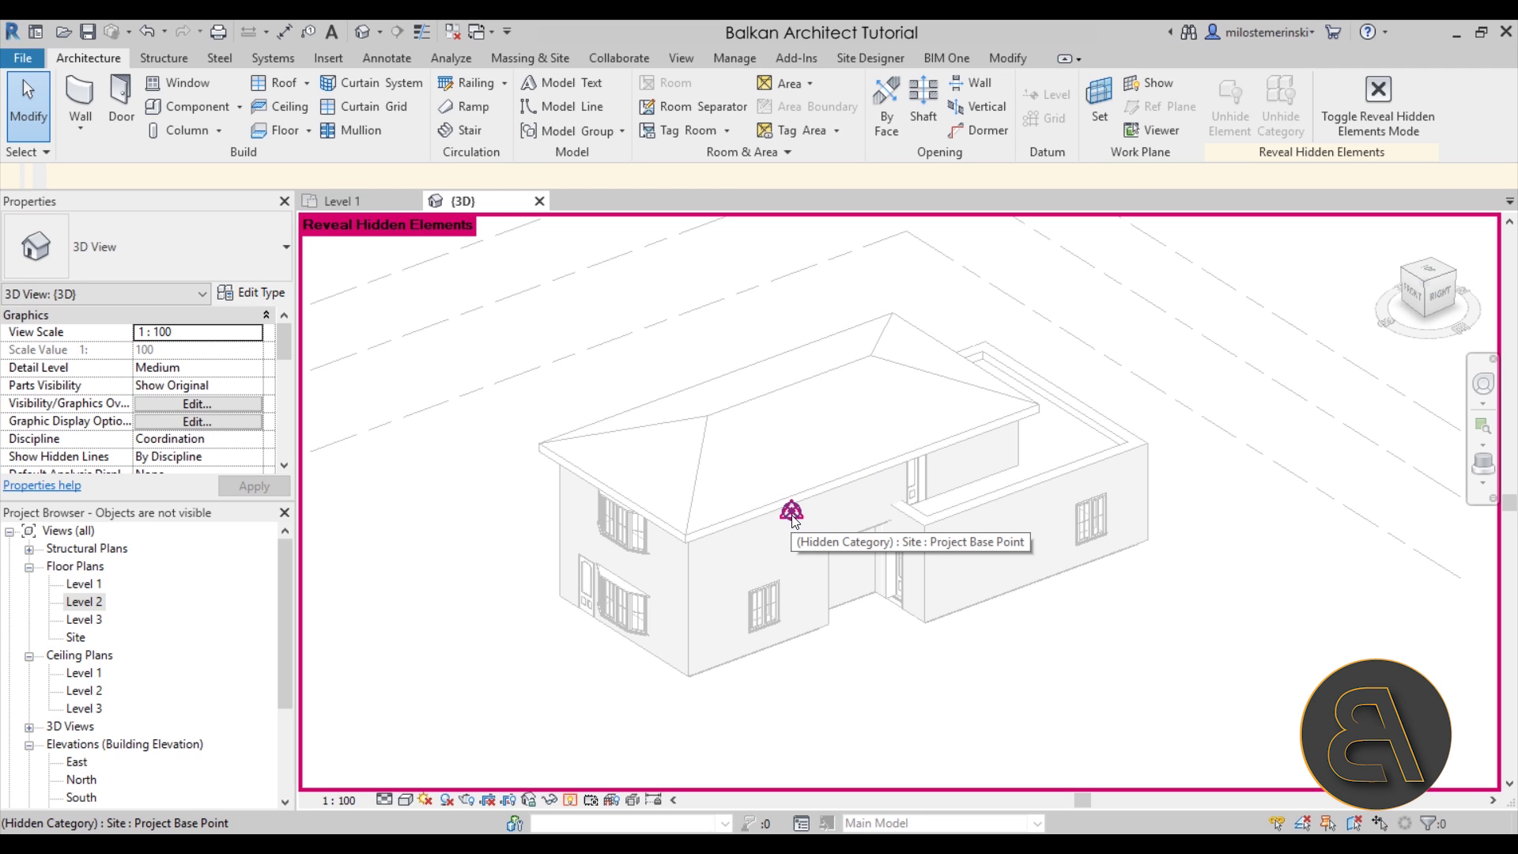
{"action": "key", "text": "Tab"}
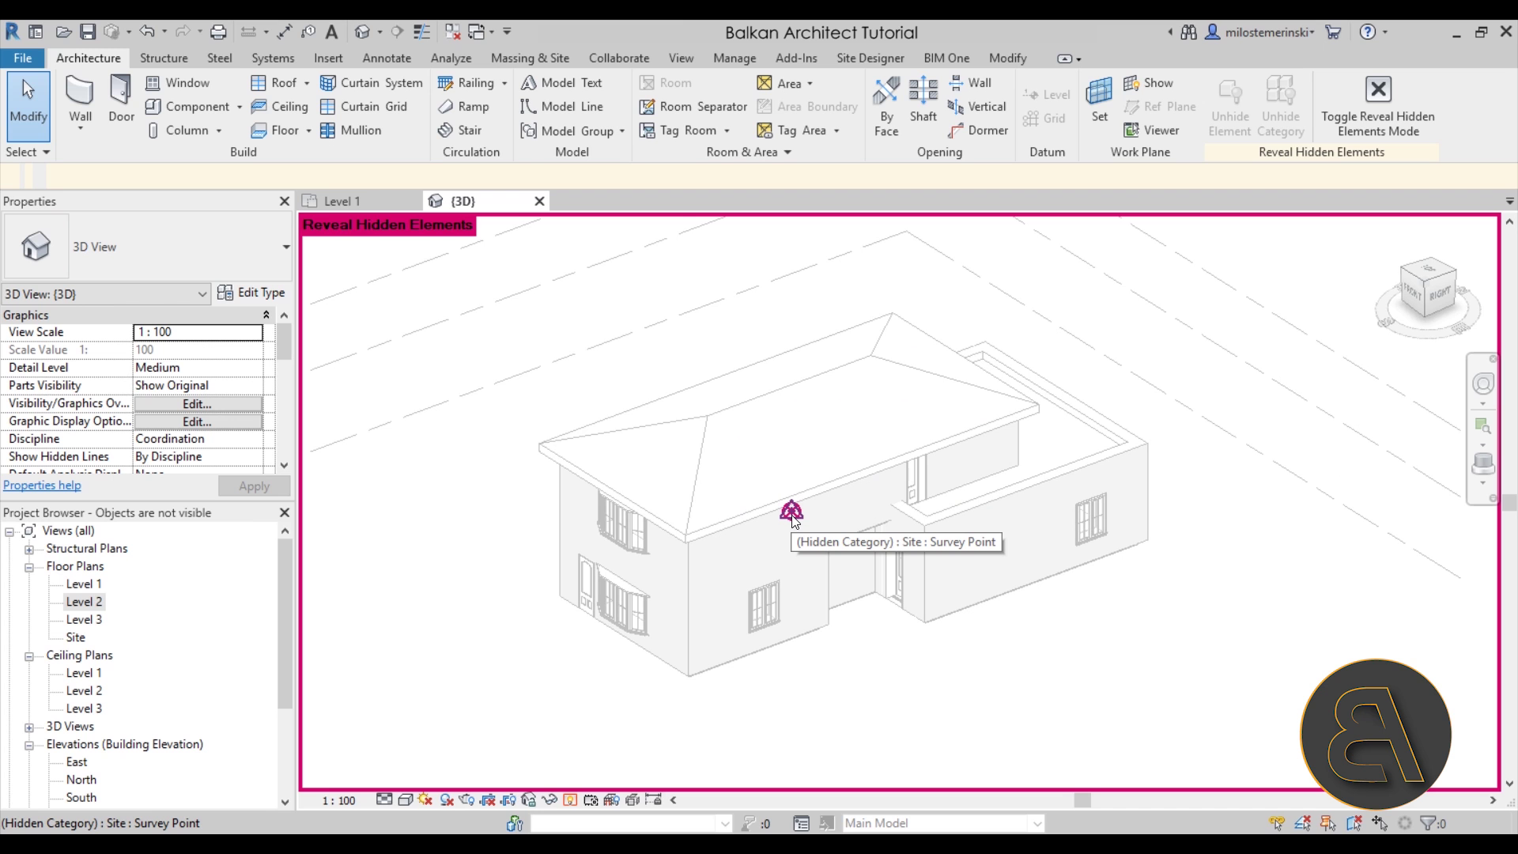
{"action": "left_click", "coordinate": [791, 513]}
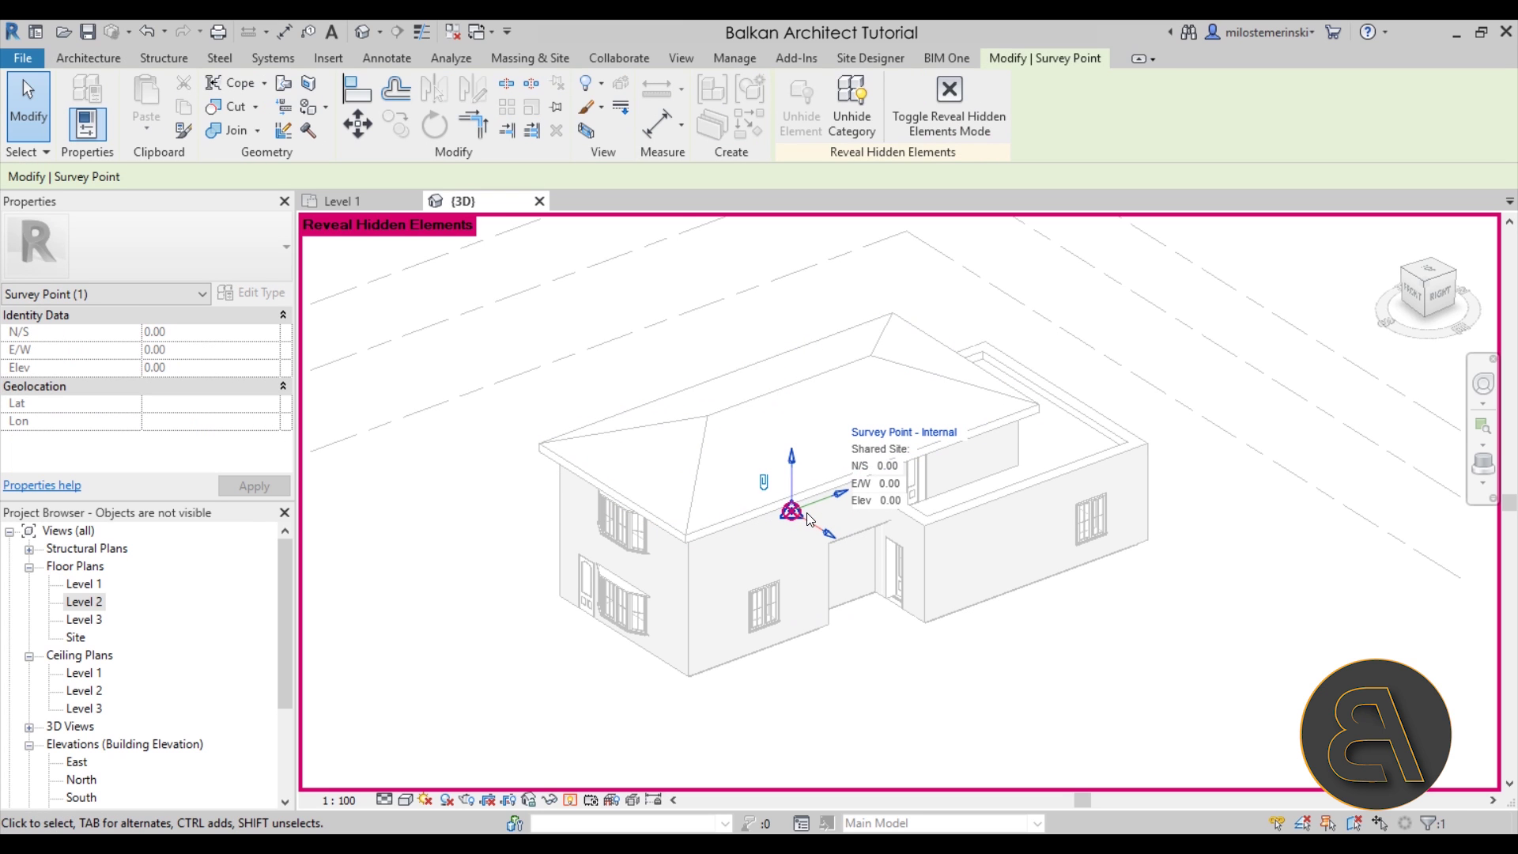
{"action": "mouse_move", "coordinate": [798, 553]}
{"action": "middle_mouse_down", "text": "shift"}
{"action": "mouse_move", "coordinate": [1021, 434]}
{"action": "mouse_move", "coordinate": [759, 566]}
{"action": "mouse_move", "coordinate": [782, 566]}
{"action": "mouse_move", "coordinate": [799, 523]}
{"action": "middle_mouse_up", "text": "shift"}
{"action": "key", "text": "Escape"}
Window-select the area around the survey point and project base point, and turn off Reveal Hidden Elements mode.
{"action": "left_click_drag", "start_coordinate": [735, 436], "coordinate": [848, 612]}
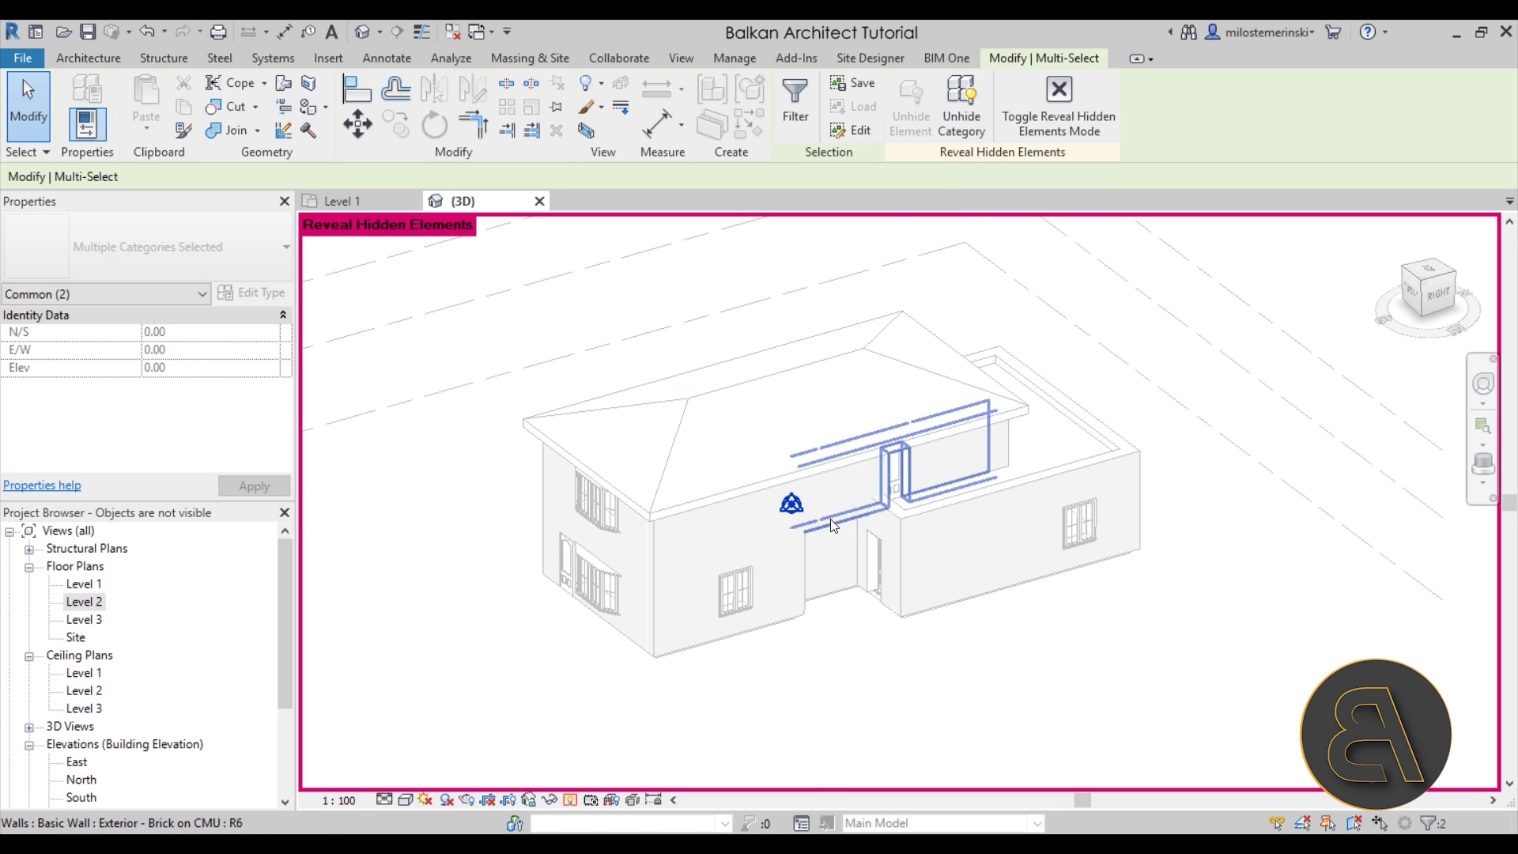
{"action": "left_click", "coordinate": [859, 672]}
{"action": "mouse_move", "coordinate": [768, 635]}
{"action": "middle_mouse_down", "text": "shift"}
{"action": "mouse_move", "coordinate": [1094, 532]}
{"action": "mouse_move", "coordinate": [733, 655]}
{"action": "mouse_move", "coordinate": [721, 636]}
{"action": "mouse_move", "coordinate": [745, 654]}
{"action": "mouse_move", "coordinate": [825, 626]}
{"action": "mouse_move", "coordinate": [797, 627]}
{"action": "middle_mouse_up", "text": "shift"}
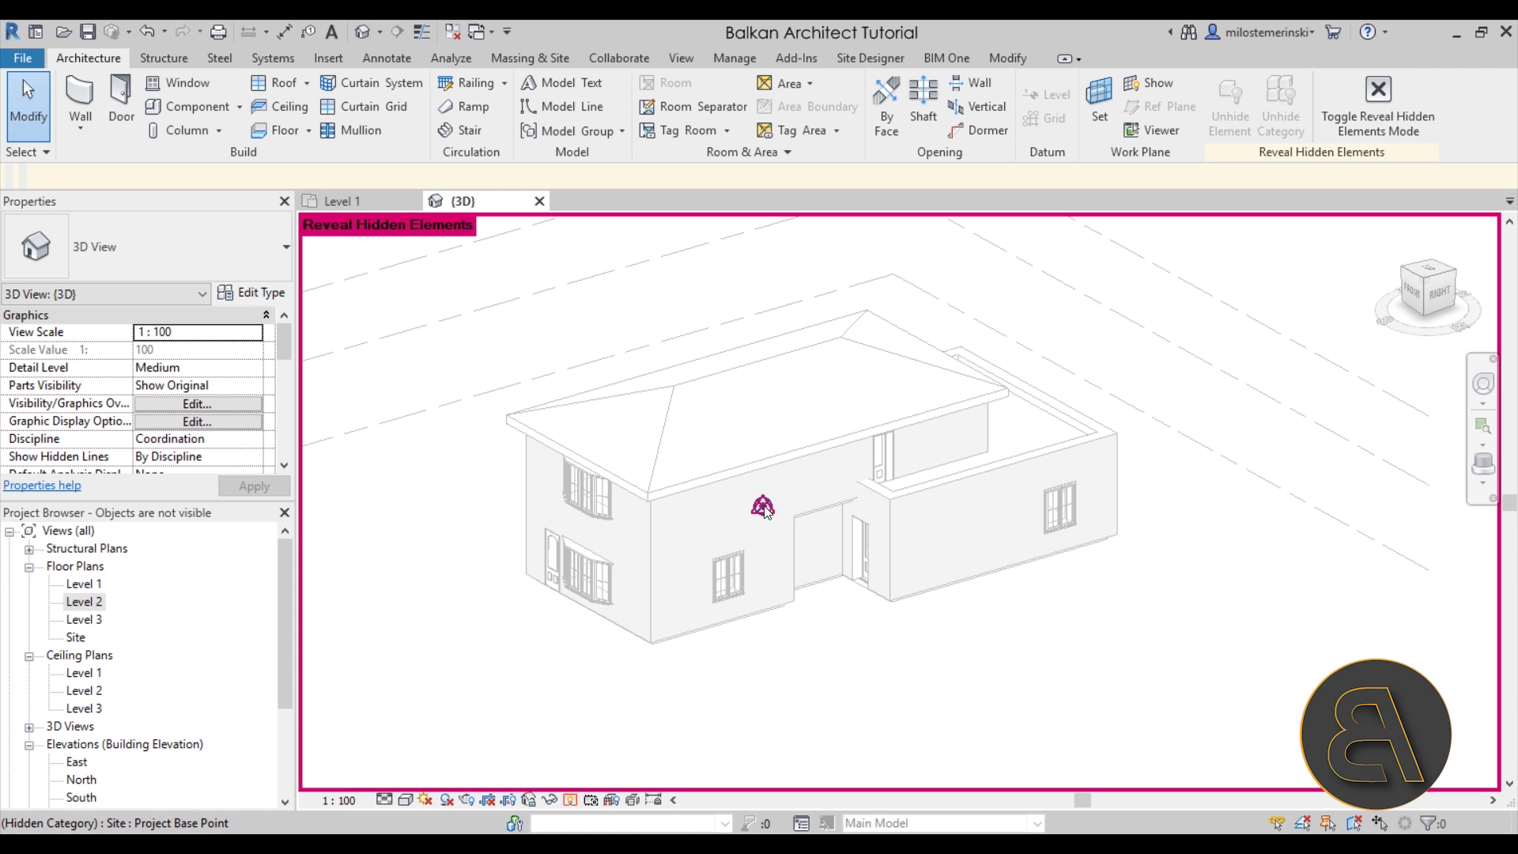
{"action": "mouse_move", "coordinate": [814, 637]}
{"action": "middle_mouse_down", "text": "shift"}
{"action": "mouse_move", "coordinate": [871, 603]}
{"action": "mouse_move", "coordinate": [818, 630]}
{"action": "middle_mouse_up", "text": "shift"}
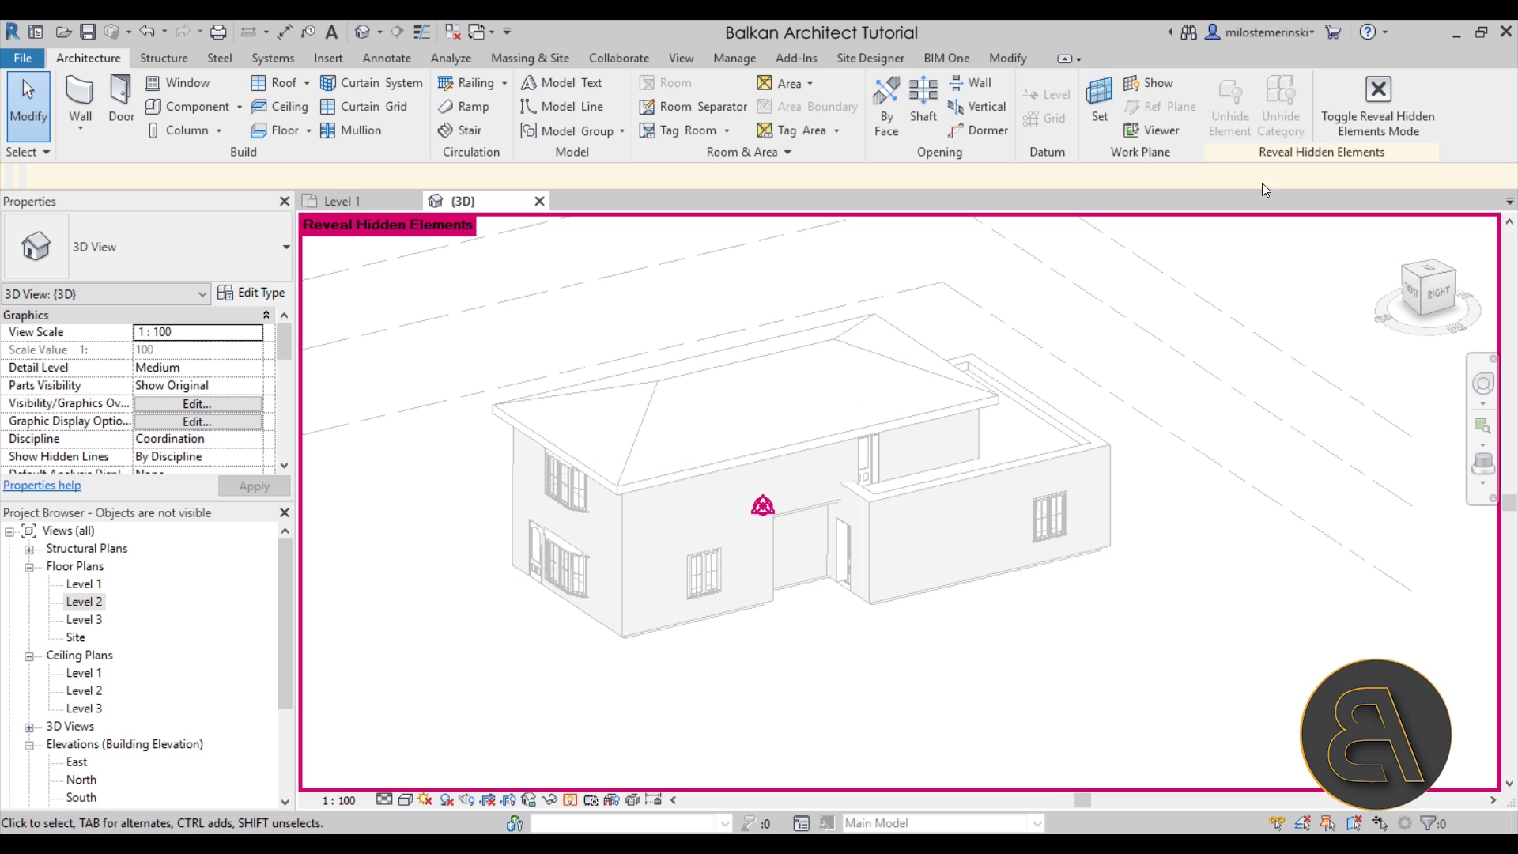
{"action": "left_click", "coordinate": [1364, 107]}
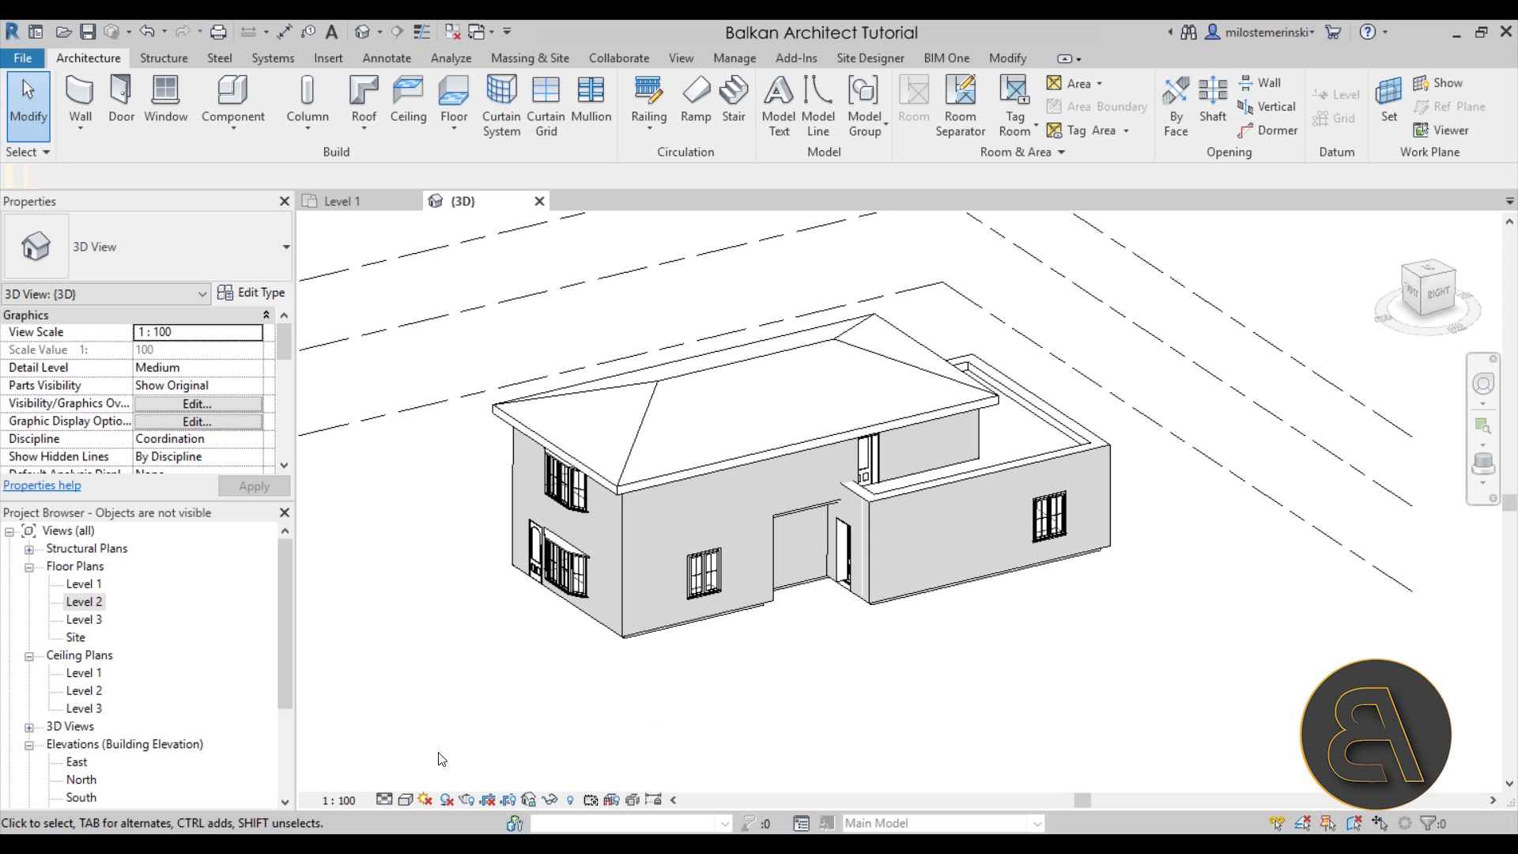
Set the 3D view's visual style to Wireframe and inspect the whole house from several angles.
{"action": "left_click", "coordinate": [404, 803]}
{"action": "left_click", "coordinate": [447, 677]}
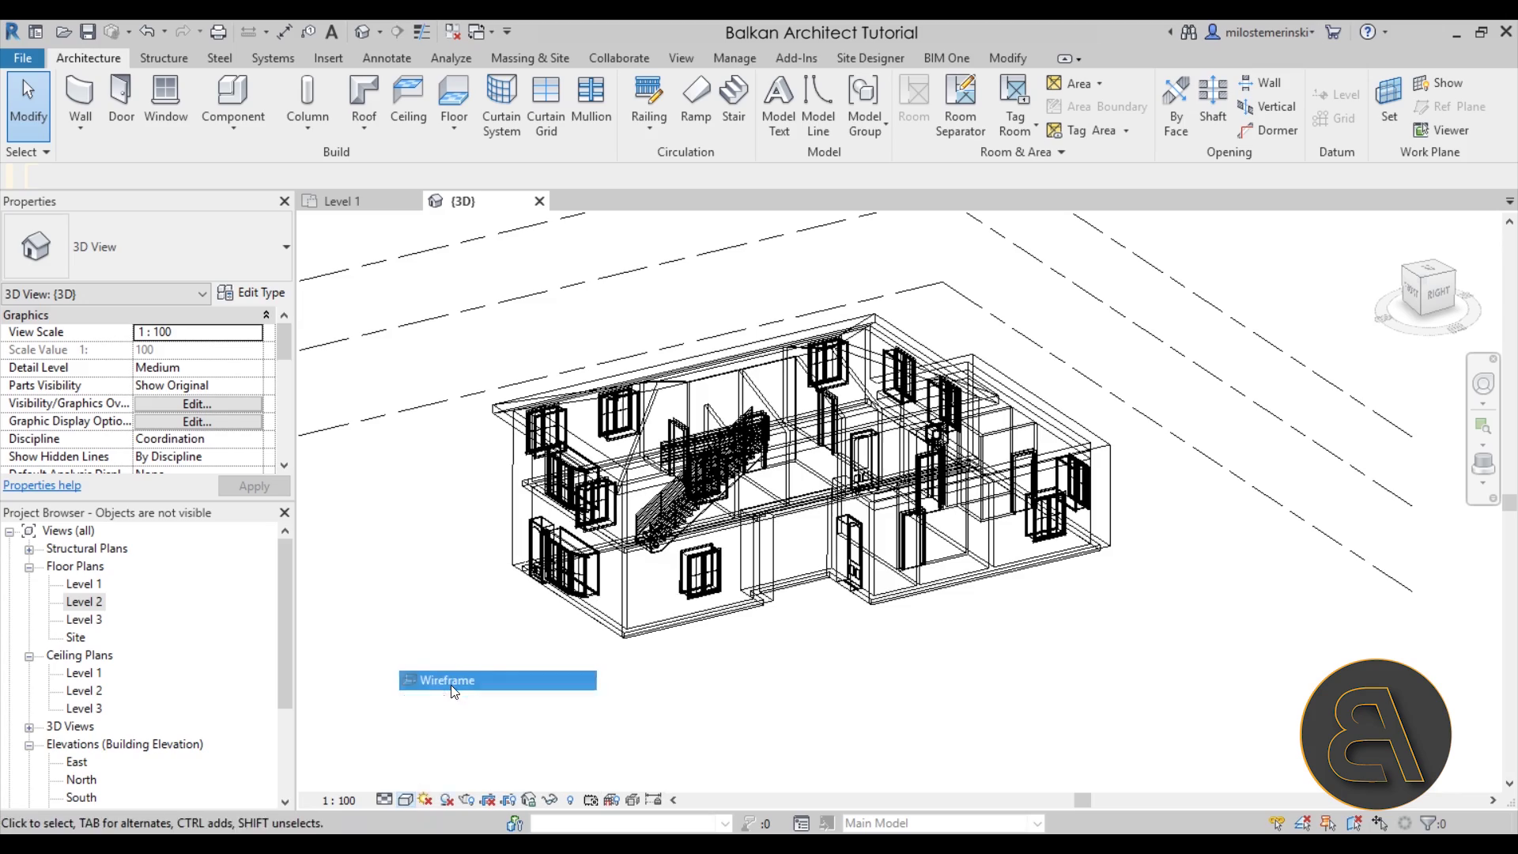
{"action": "middle_click_drag", "start_coordinate": [819, 574], "coordinate": [672, 442], "text": "shift"}
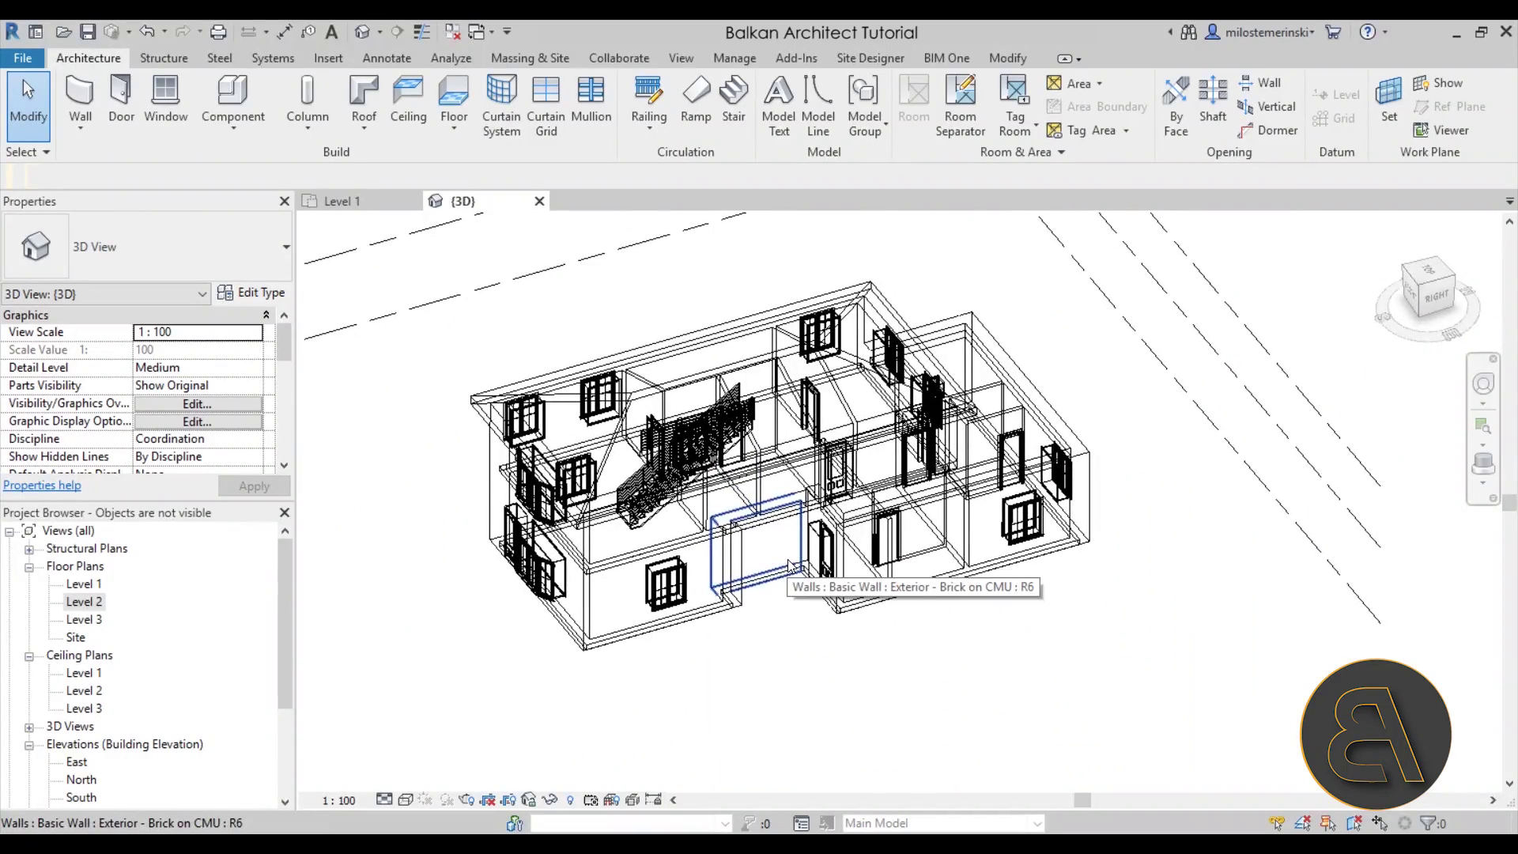
{"action": "middle_click_drag", "start_coordinate": [788, 564], "coordinate": [869, 659], "text": "shift"}
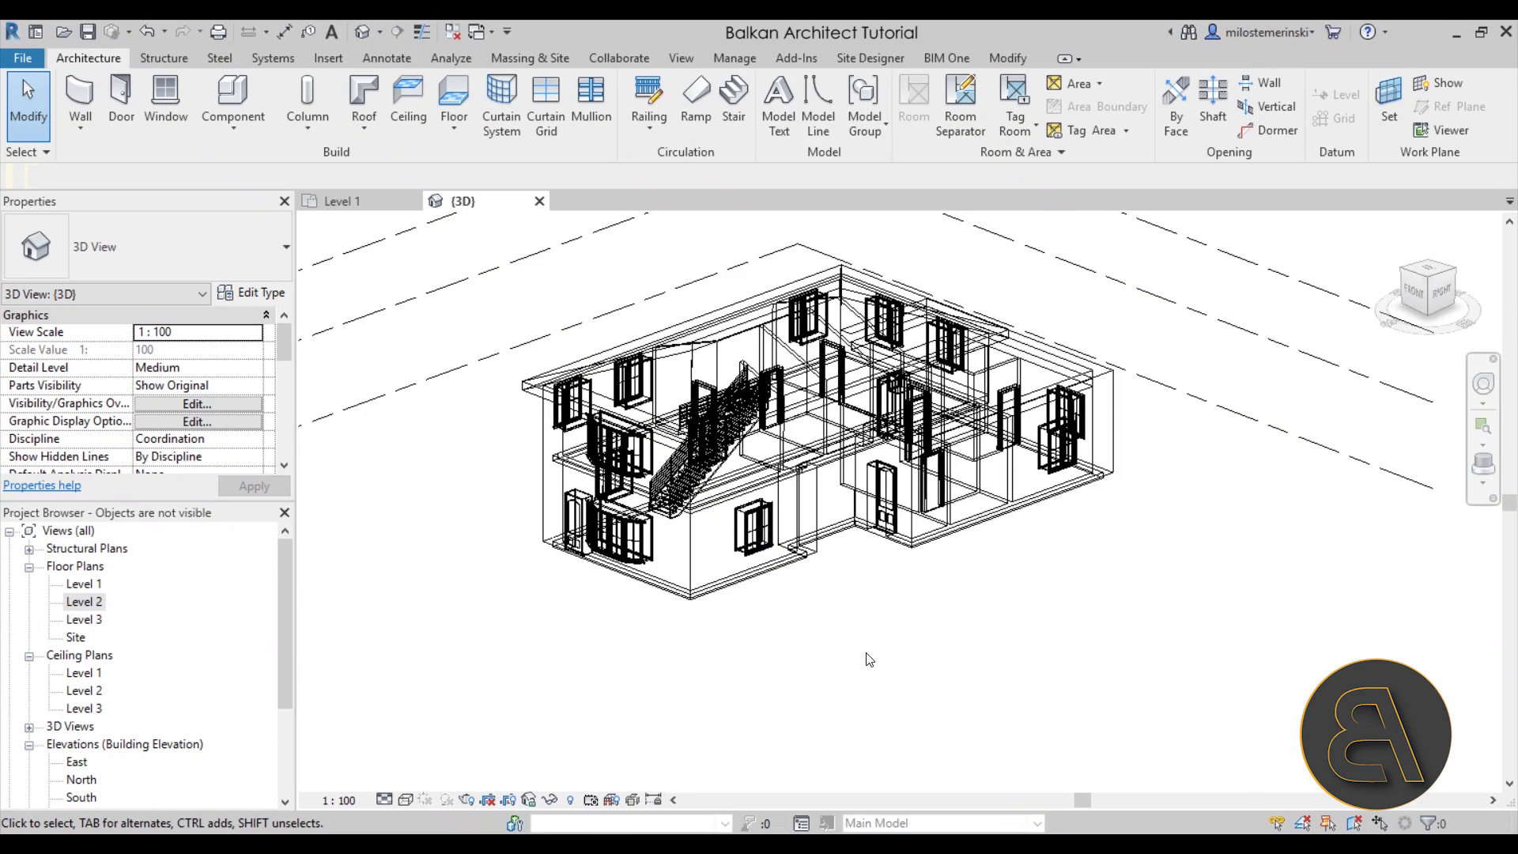
{"action": "middle_click_drag", "start_coordinate": [869, 659], "coordinate": [1072, 469], "text": "shift"}
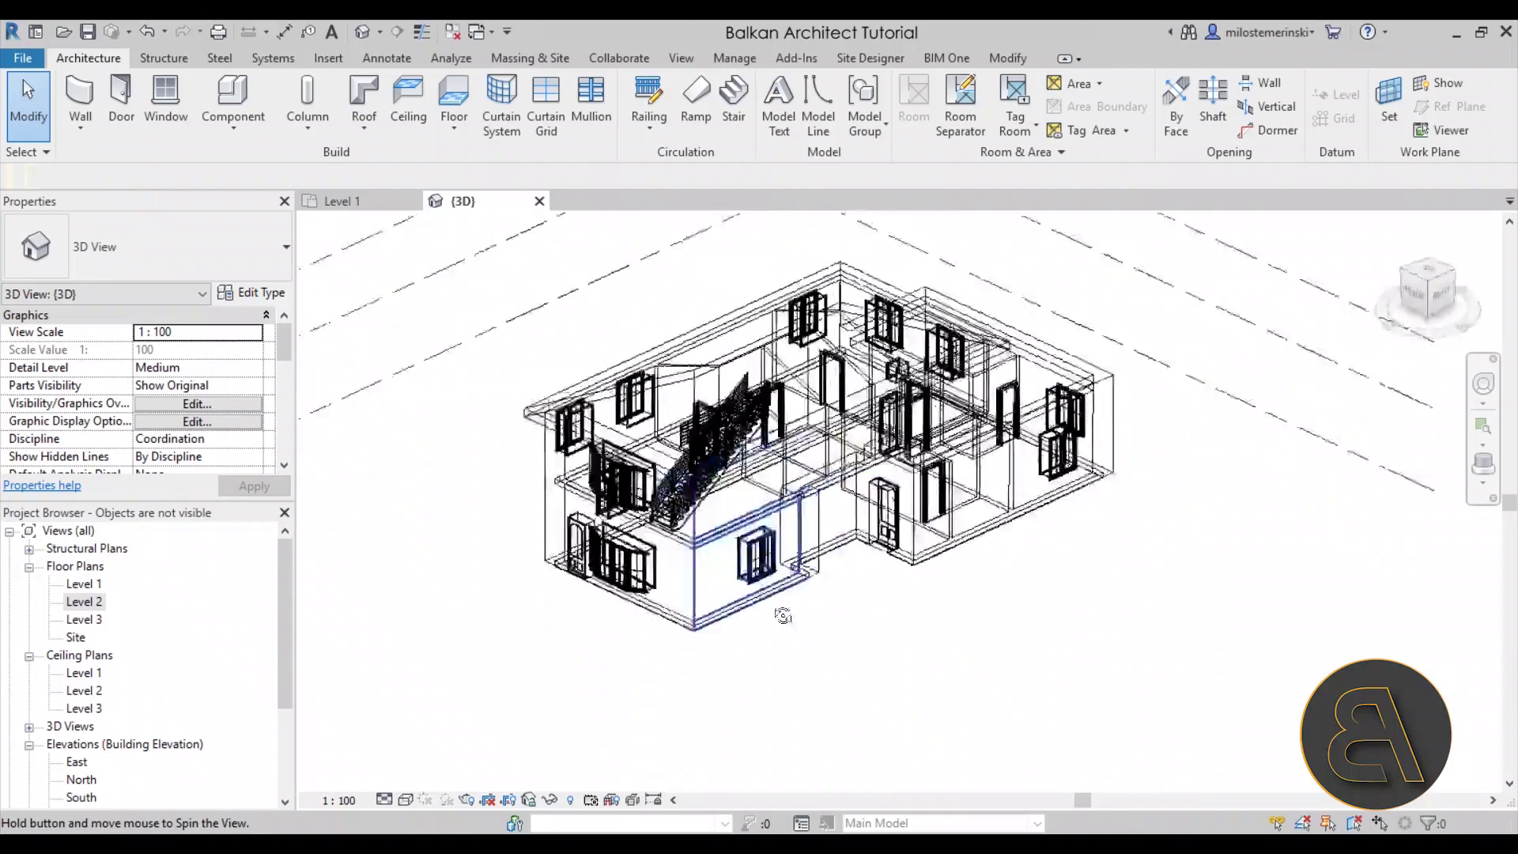
Examine the interior of the wireframe house up close, selecting an element behind the outer walls and clearing the selection.
{"action": "scroll", "coordinate": [909, 474], "scroll_direction": "up", "scroll_amount": 5}
{"action": "middle_click_drag", "start_coordinate": [909, 475], "coordinate": [767, 336], "text": "shift"}
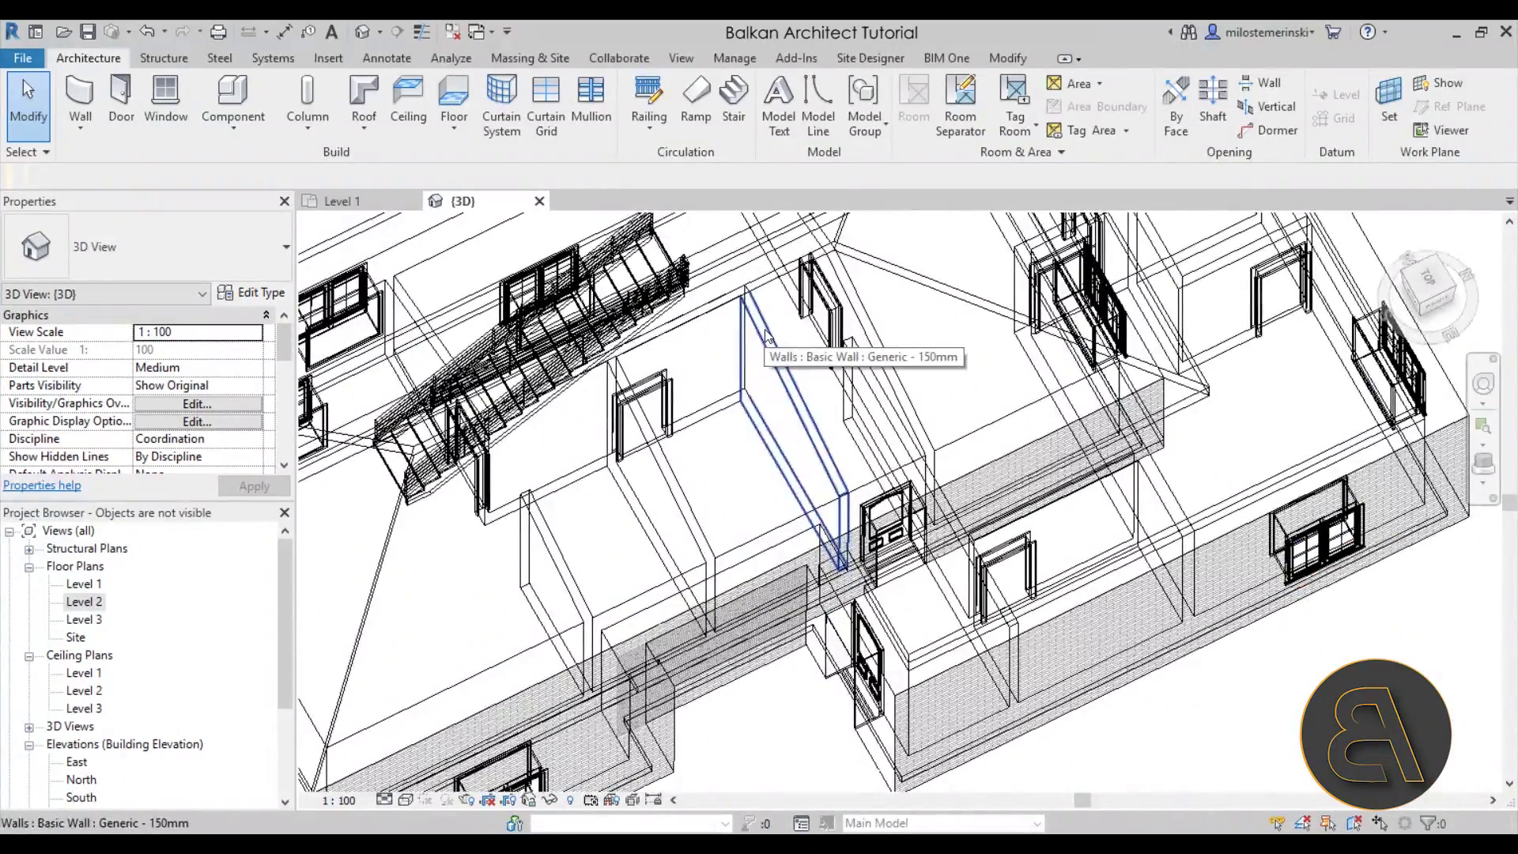
{"action": "key", "text": "Tab"}
{"action": "left_click", "coordinate": [765, 336]}
{"action": "scroll", "coordinate": [765, 336], "scroll_direction": "down", "scroll_amount": 5}
{"action": "middle_click_drag", "start_coordinate": [765, 336], "coordinate": [892, 551], "text": "shift"}
{"action": "key", "text": "Escape"}
{"action": "scroll", "coordinate": [891, 551], "scroll_direction": "up", "scroll_amount": 2}
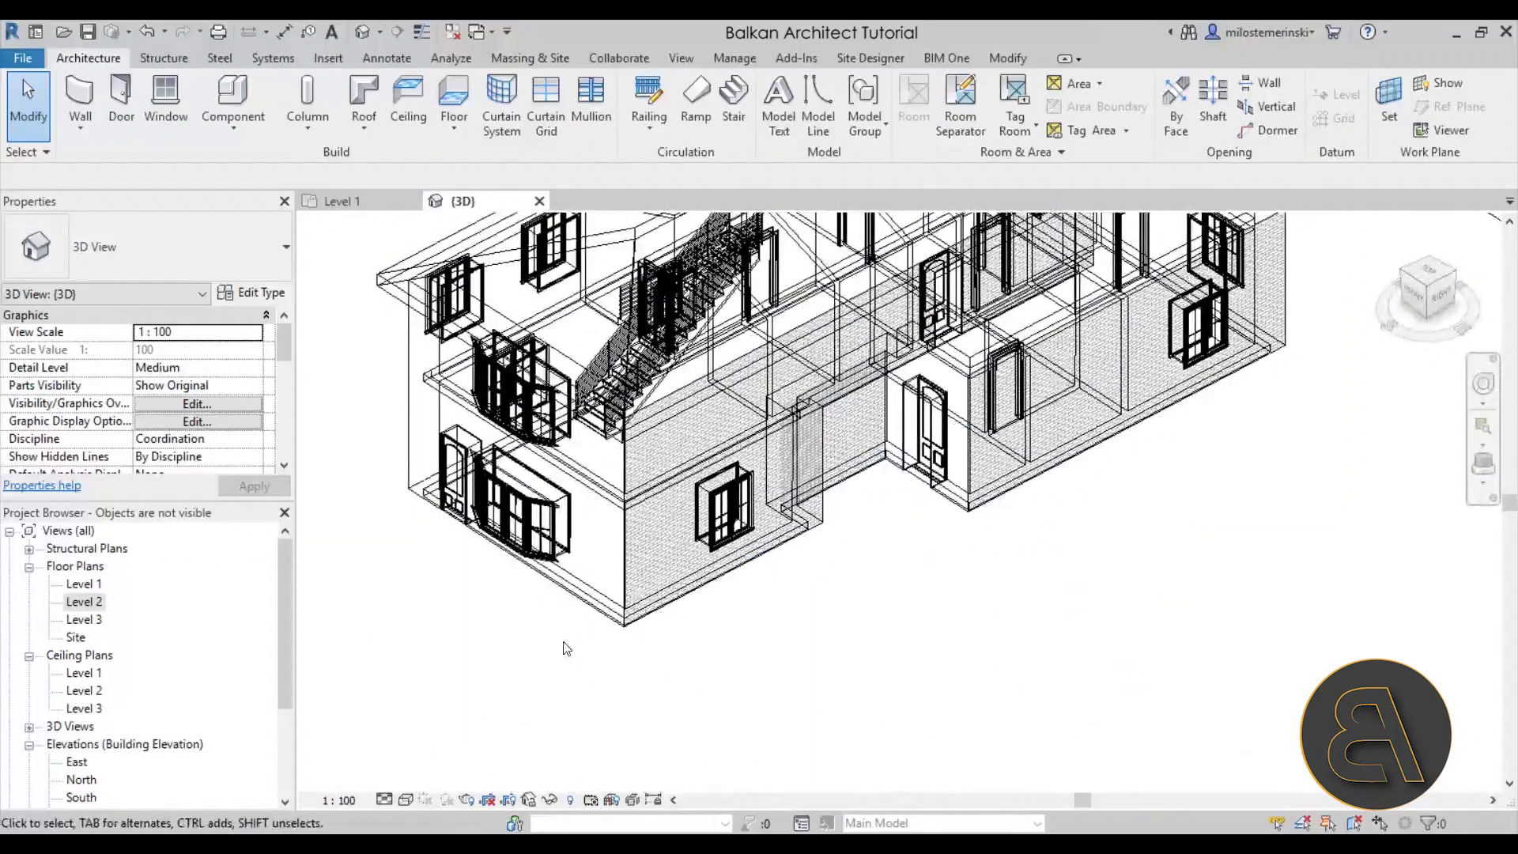
{"action": "scroll", "coordinate": [566, 648], "scroll_direction": "down", "scroll_amount": 5}
{"action": "middle_click_drag", "start_coordinate": [518, 681], "coordinate": [506, 707]}
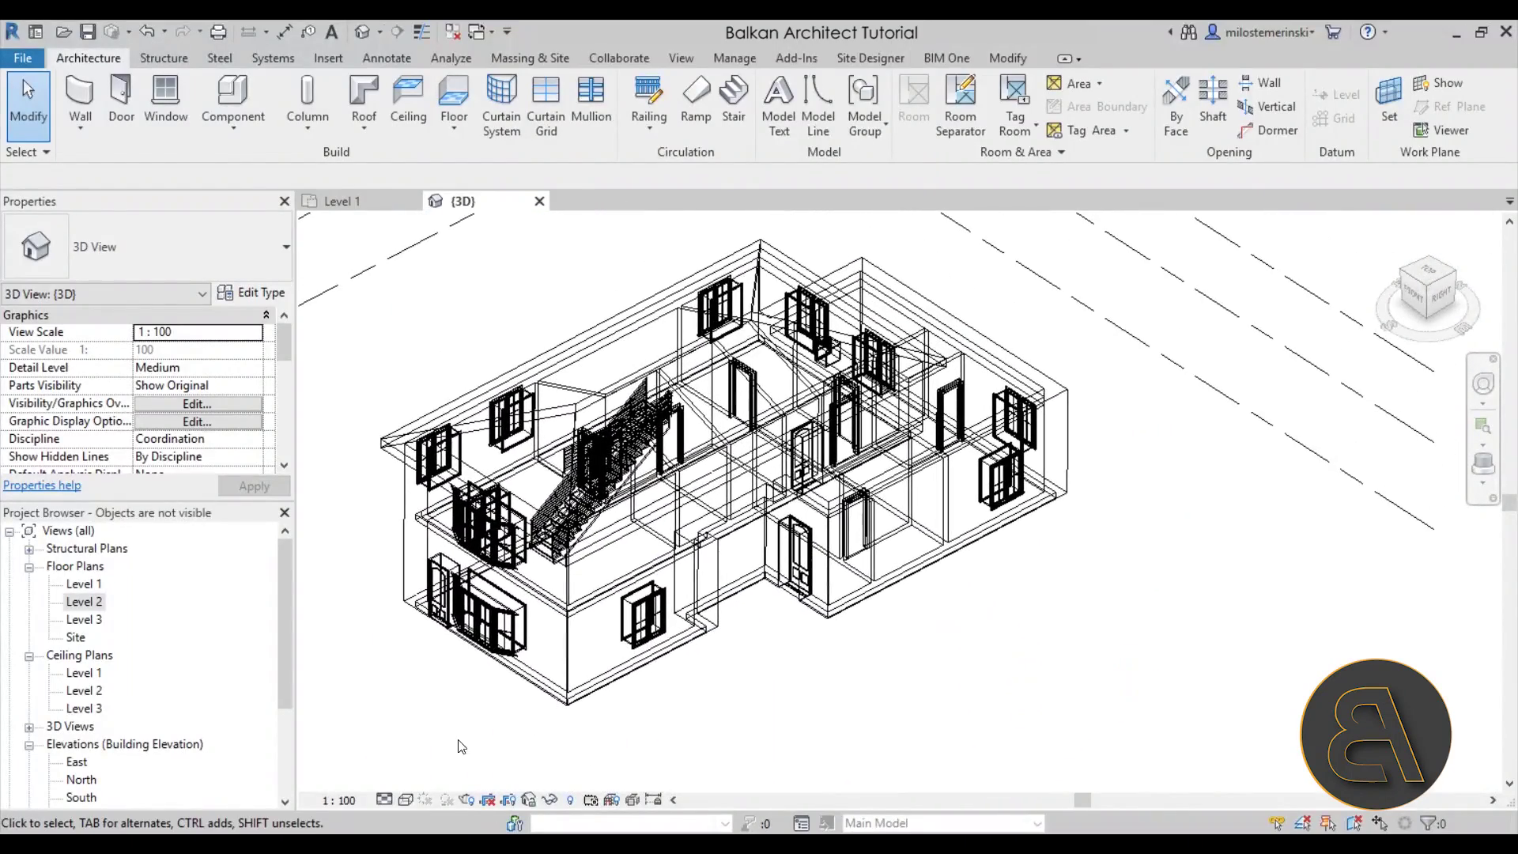
Set the 3D view's detail level to Fine and look closely at the entry door.
{"action": "left_click", "coordinate": [382, 799]}
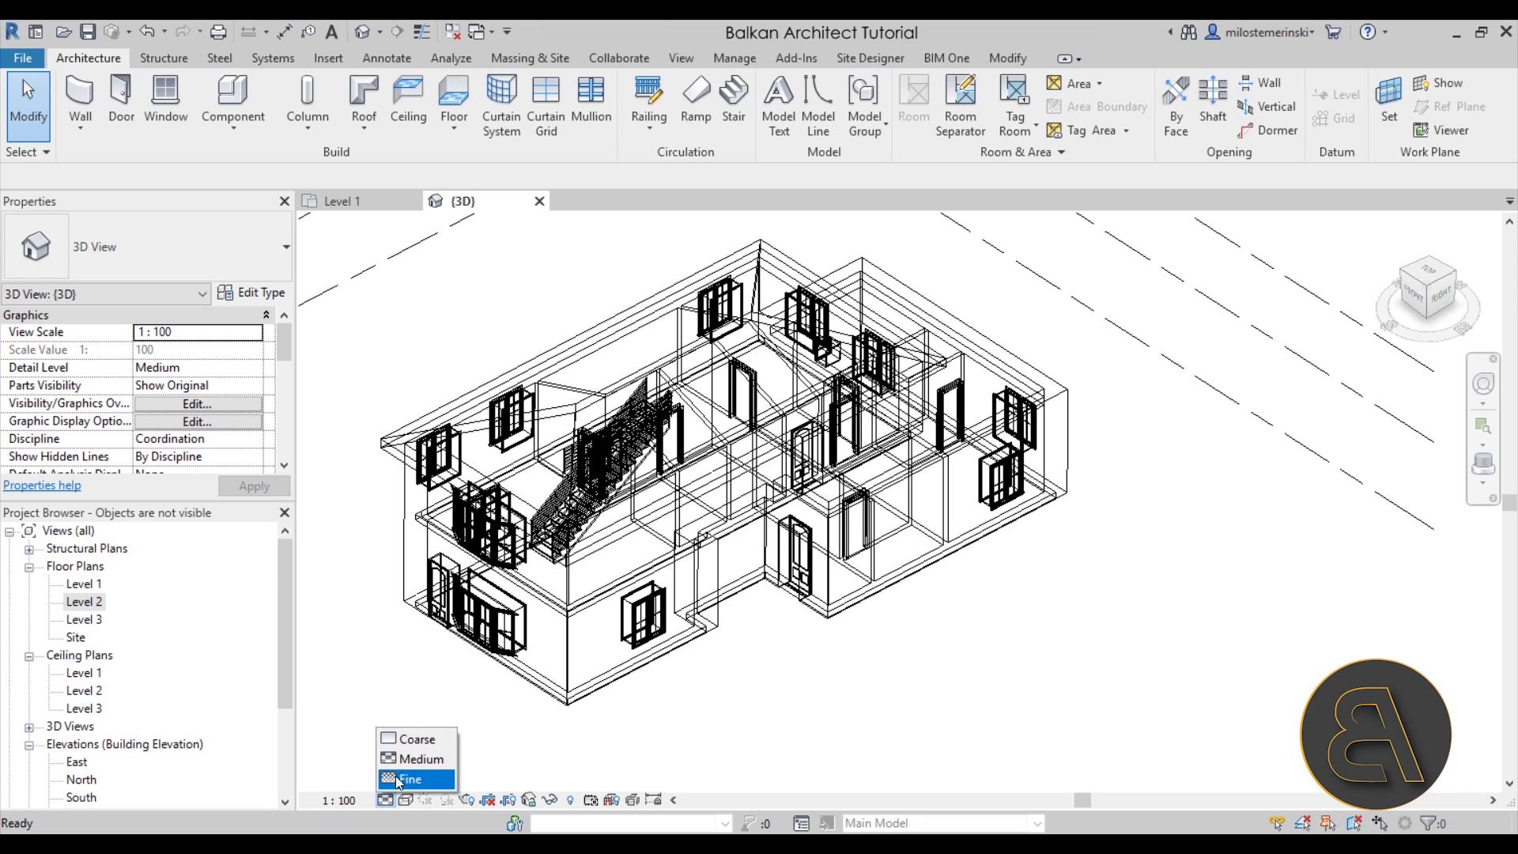
{"action": "left_click", "coordinate": [400, 780]}
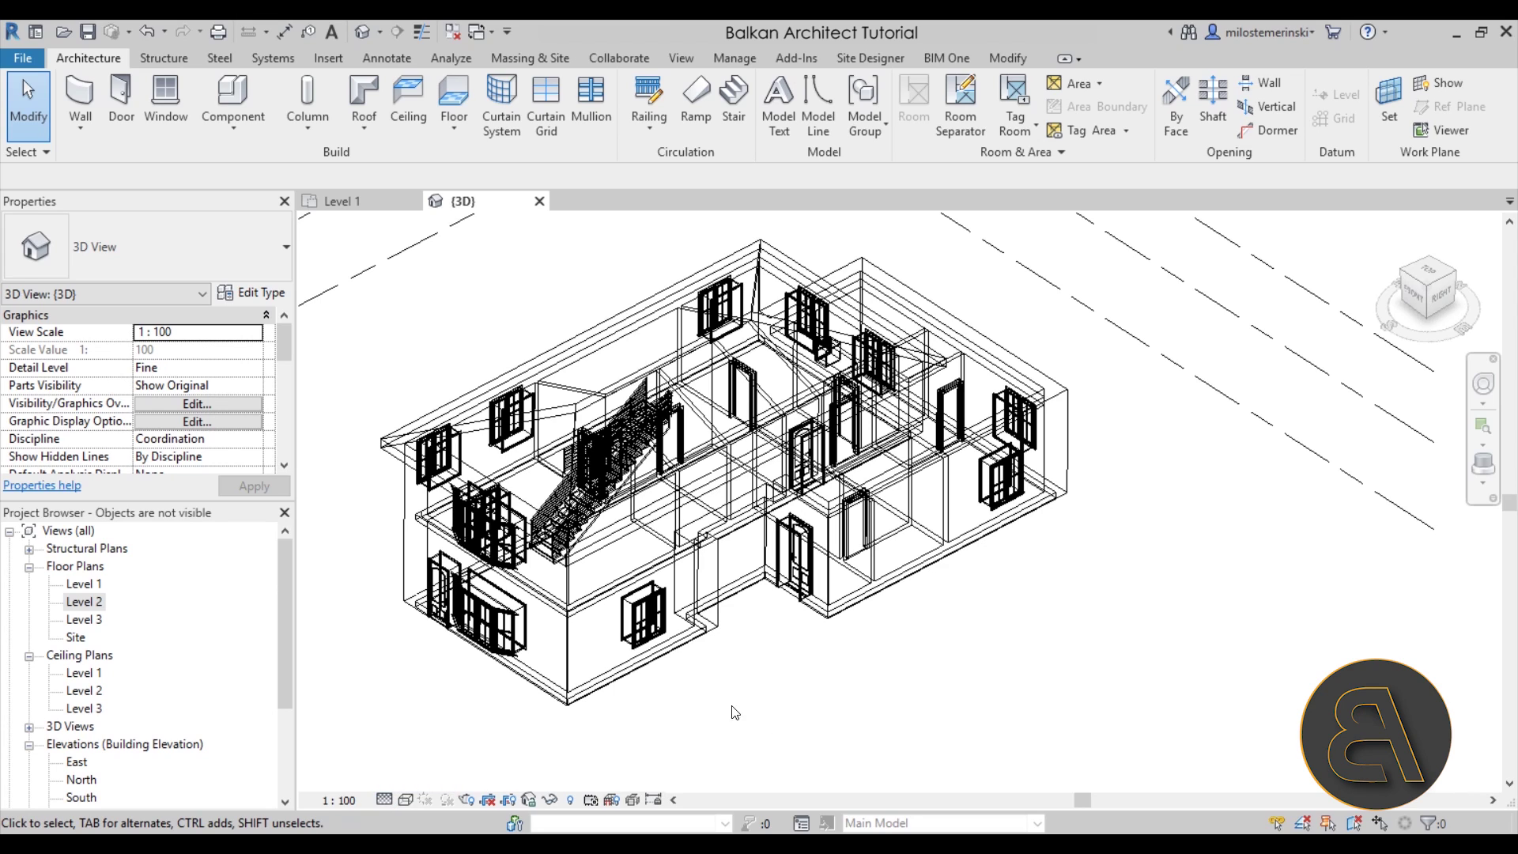
{"action": "scroll", "coordinate": [782, 553], "scroll_direction": "up", "scroll_amount": 10}
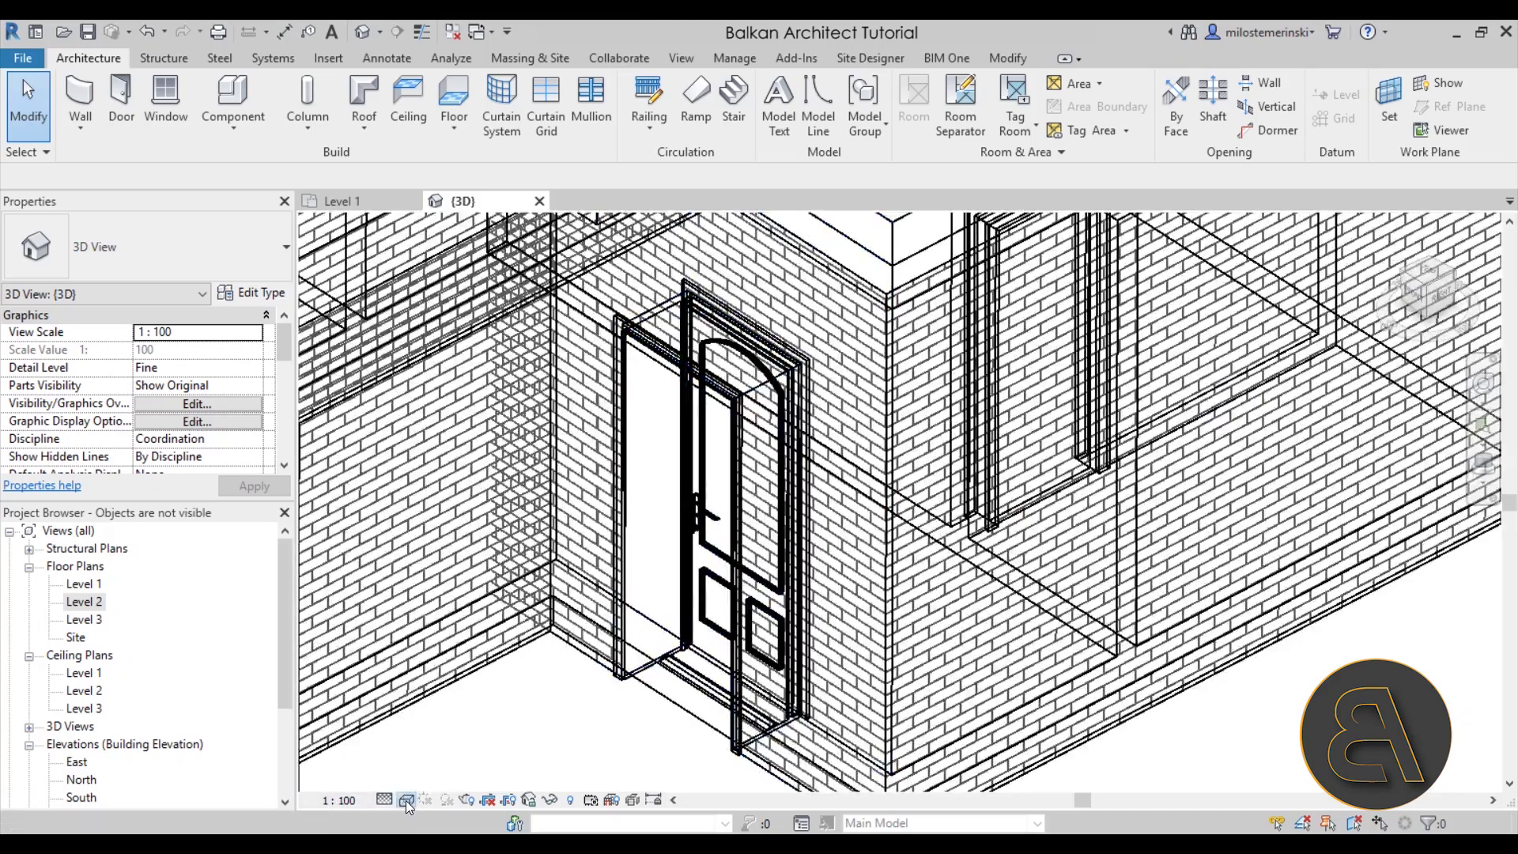
Set the detail level to Coarse to compare the entry door's geometry, and return it to Fine.
{"action": "left_click", "coordinate": [386, 800]}
{"action": "left_click", "coordinate": [398, 746]}
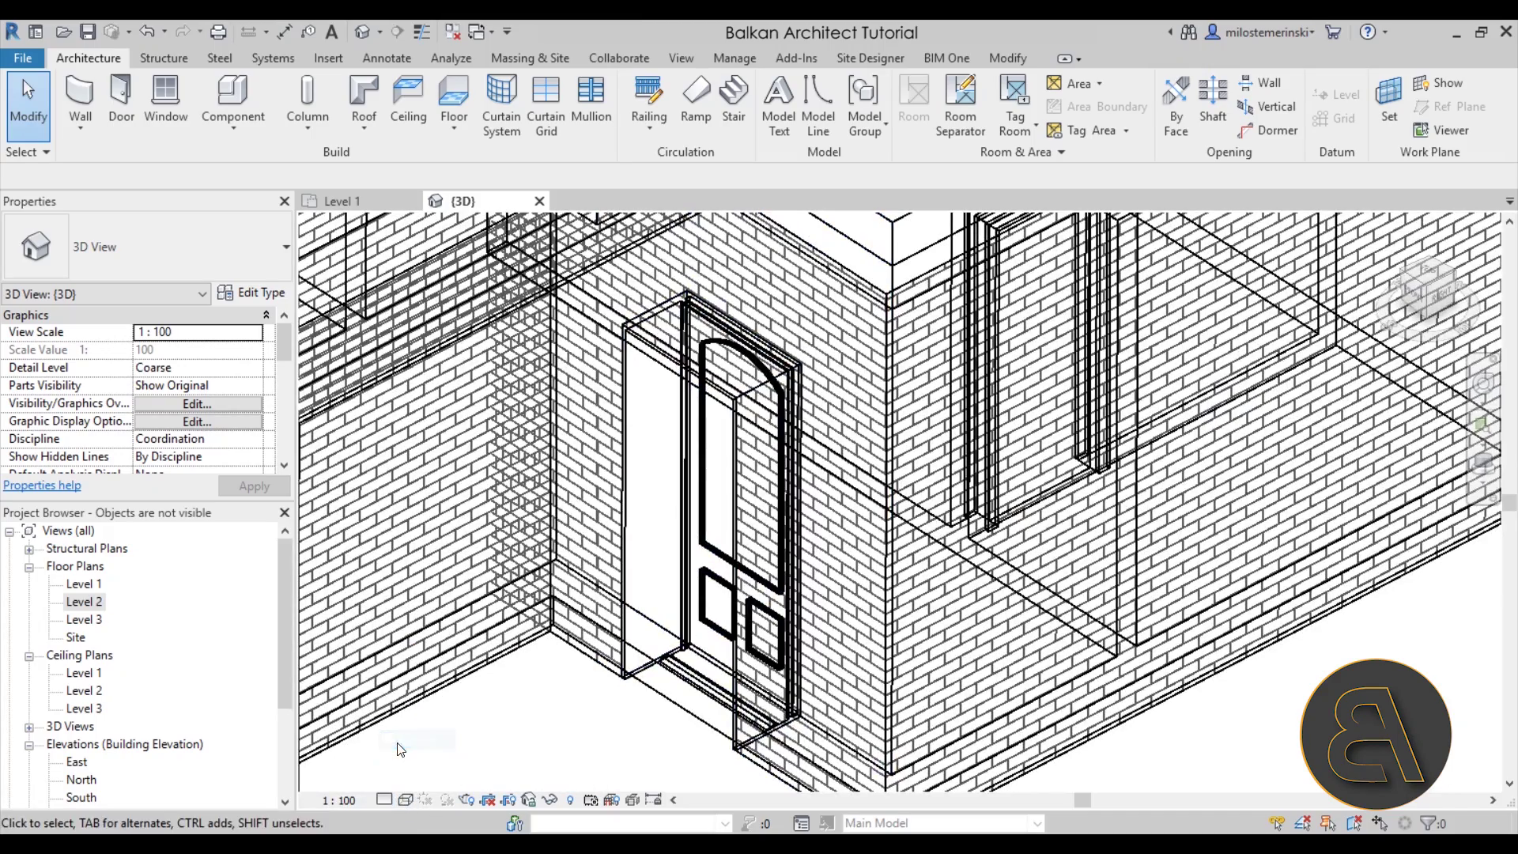
{"action": "scroll", "coordinate": [687, 451], "scroll_direction": "up", "scroll_amount": 5}
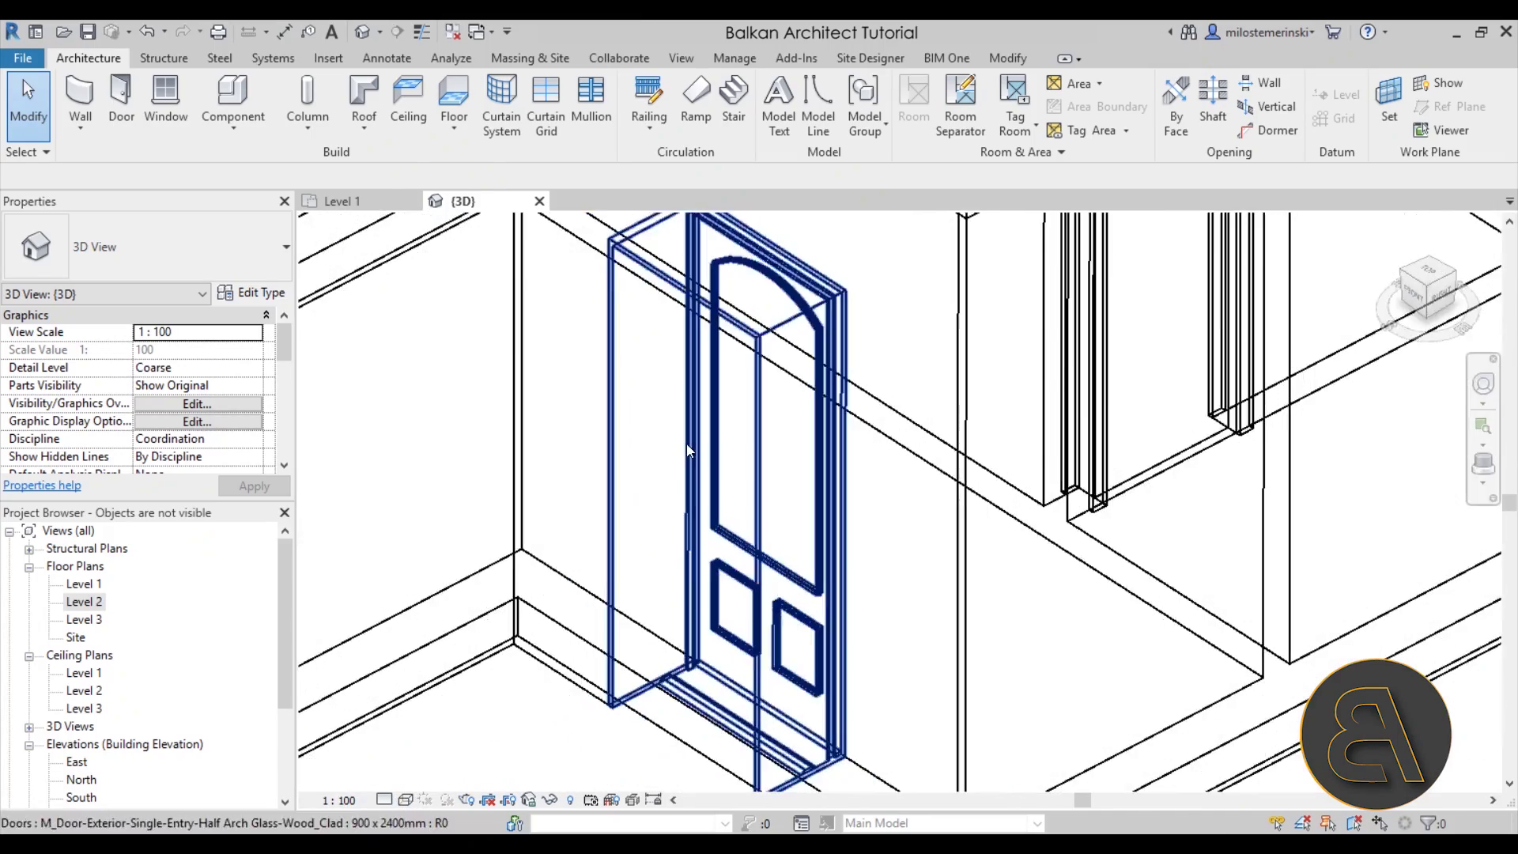
{"action": "left_click", "coordinate": [383, 800]}
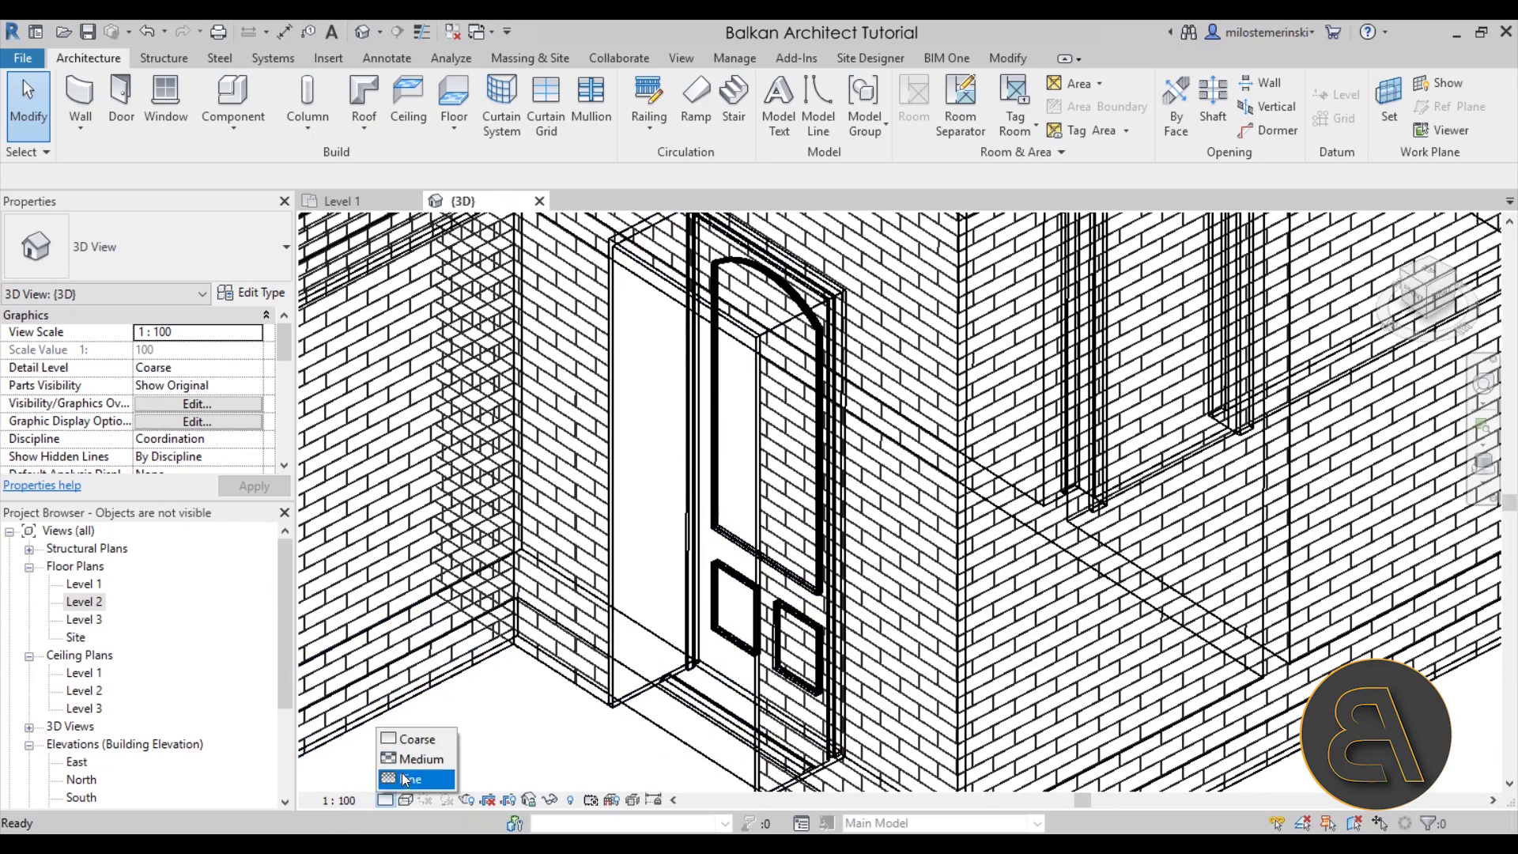
{"action": "left_click", "coordinate": [402, 776]}
{"action": "scroll", "coordinate": [699, 477], "scroll_direction": "down", "scroll_amount": 8}
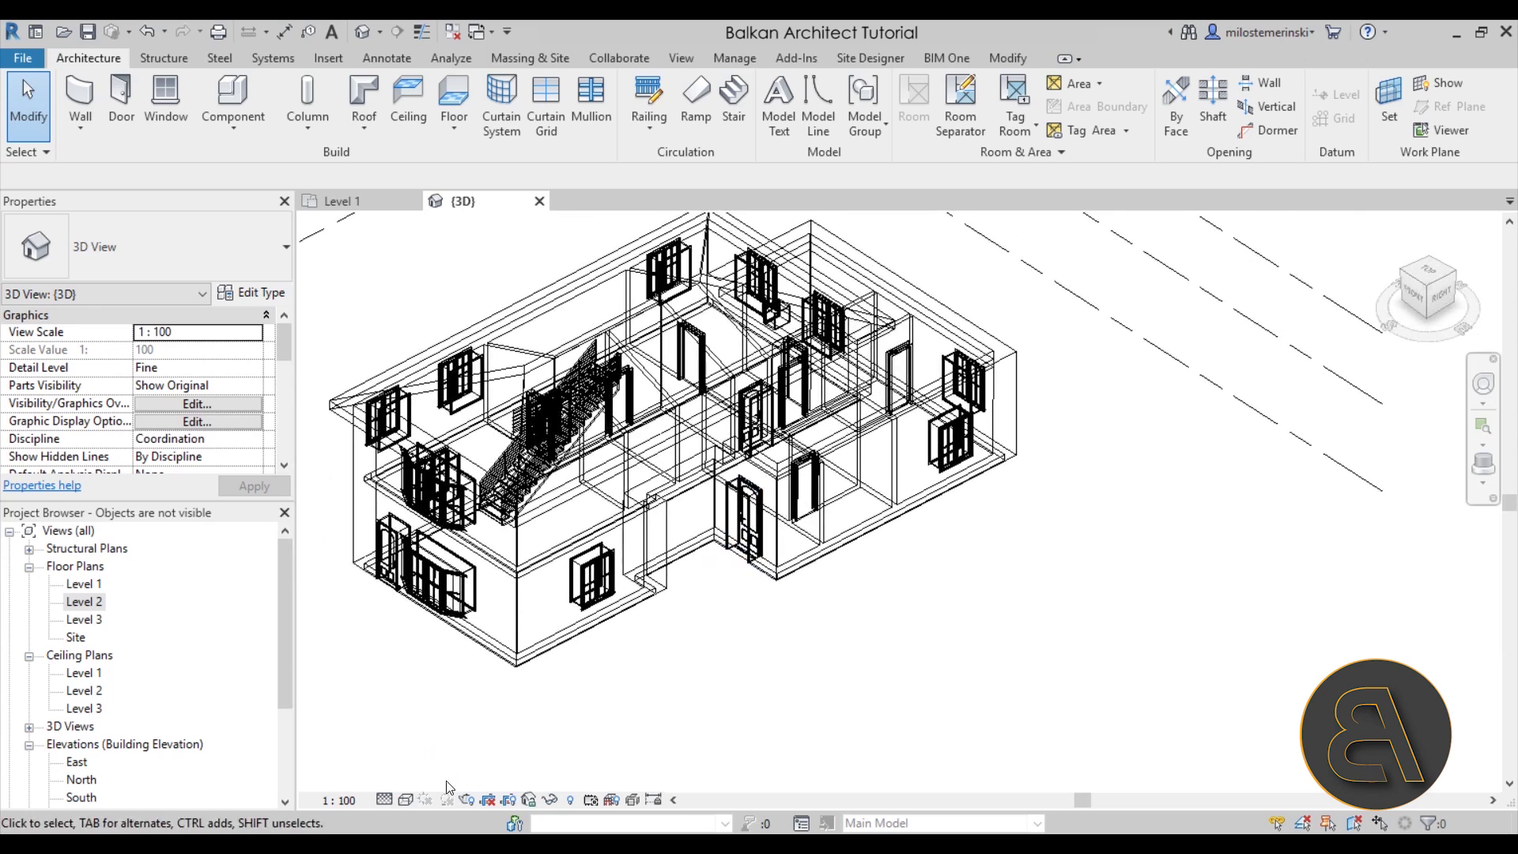
Cycle the 3D view's detail level through Coarse and Medium back to Fine to compare the whole house.
{"action": "left_click", "coordinate": [382, 800]}
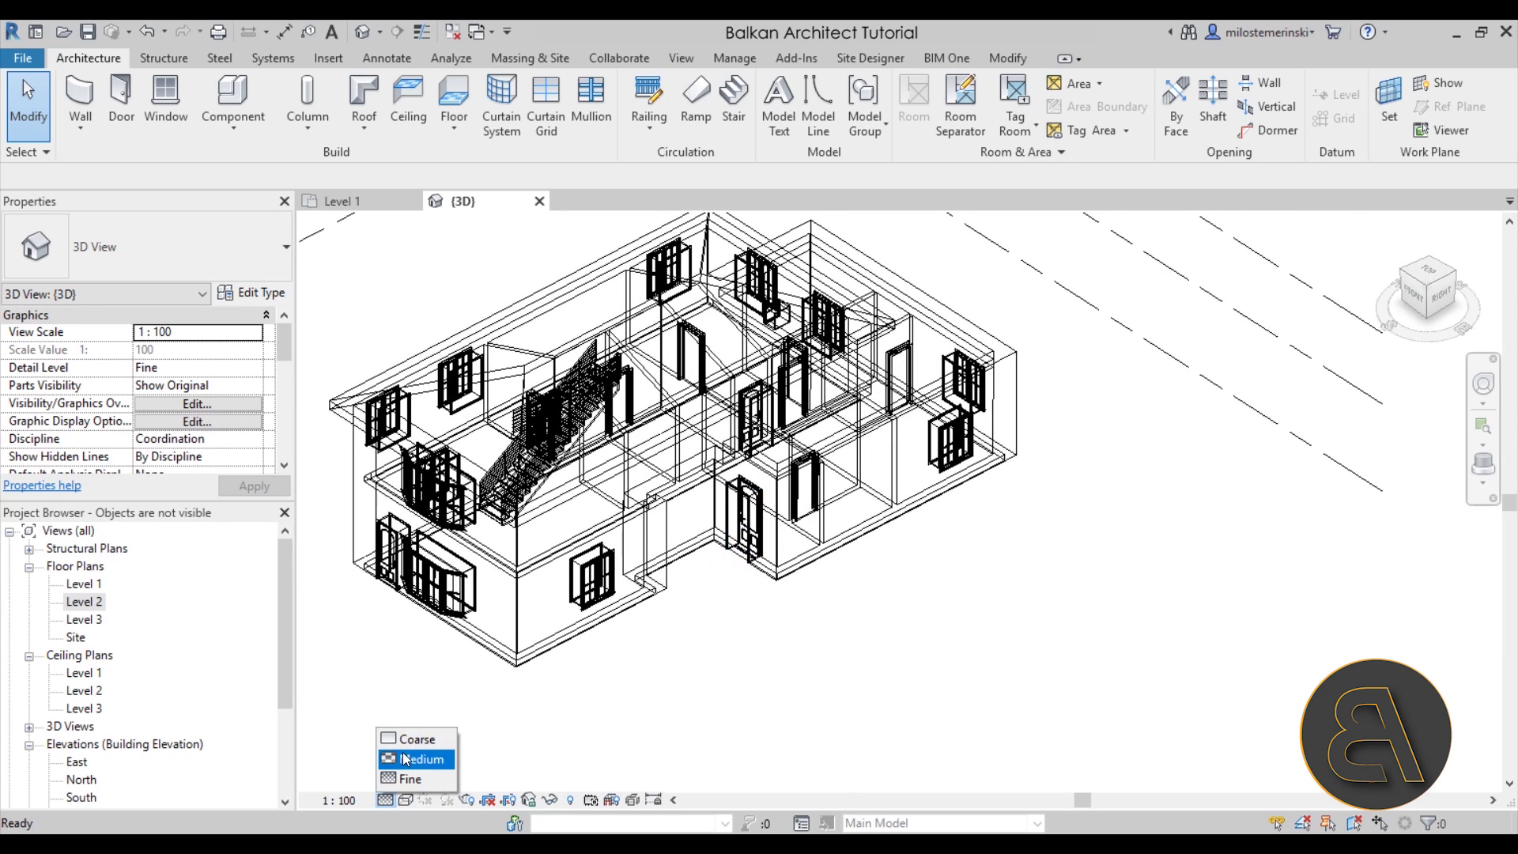
{"action": "left_click", "coordinate": [407, 738]}
{"action": "left_click", "coordinate": [383, 799]}
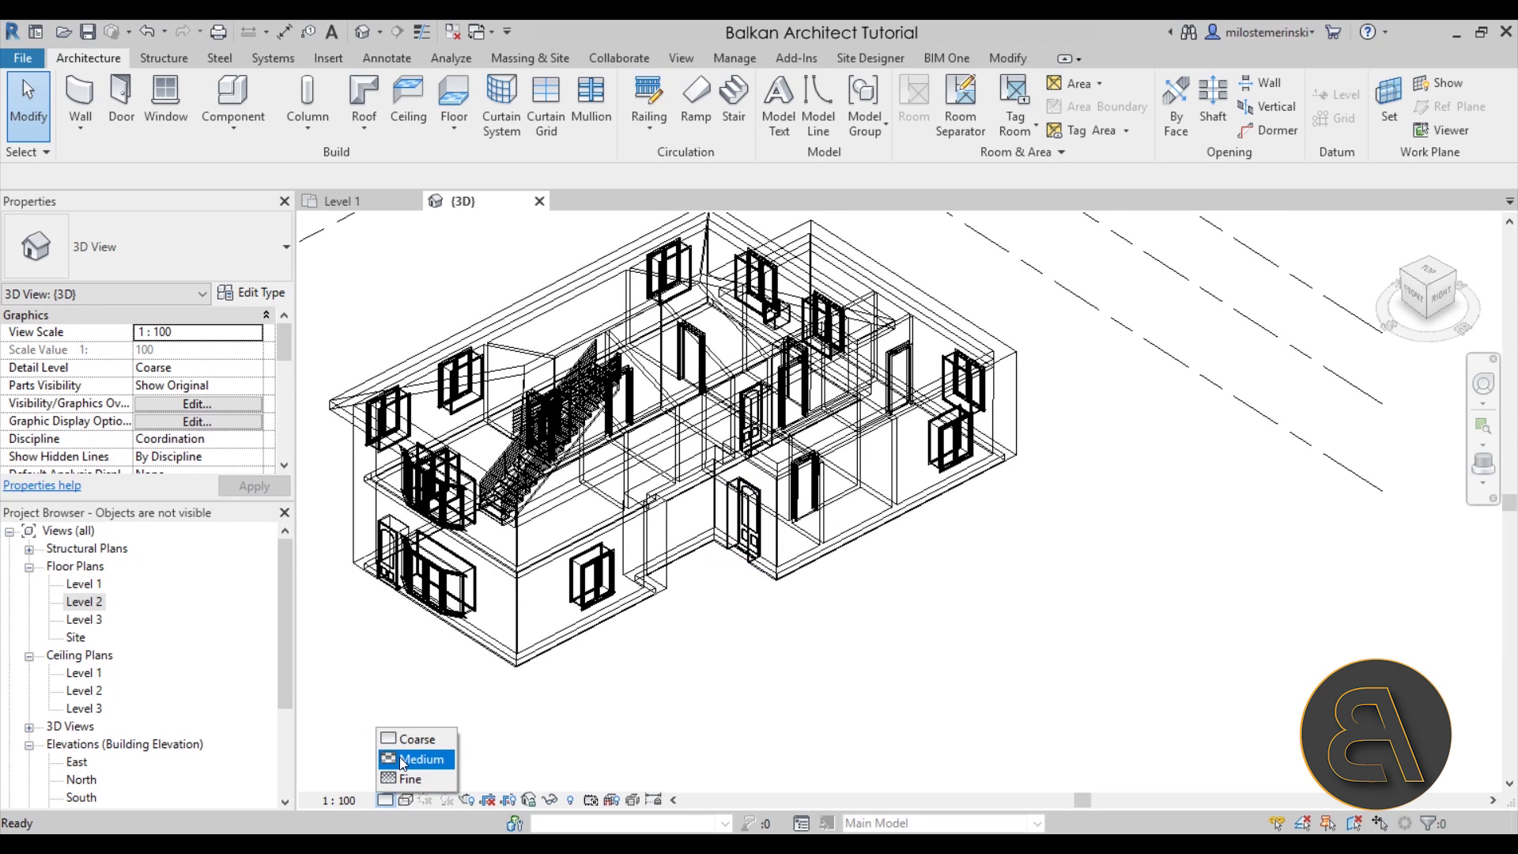
{"action": "left_click", "coordinate": [400, 756]}
{"action": "left_click", "coordinate": [384, 800]}
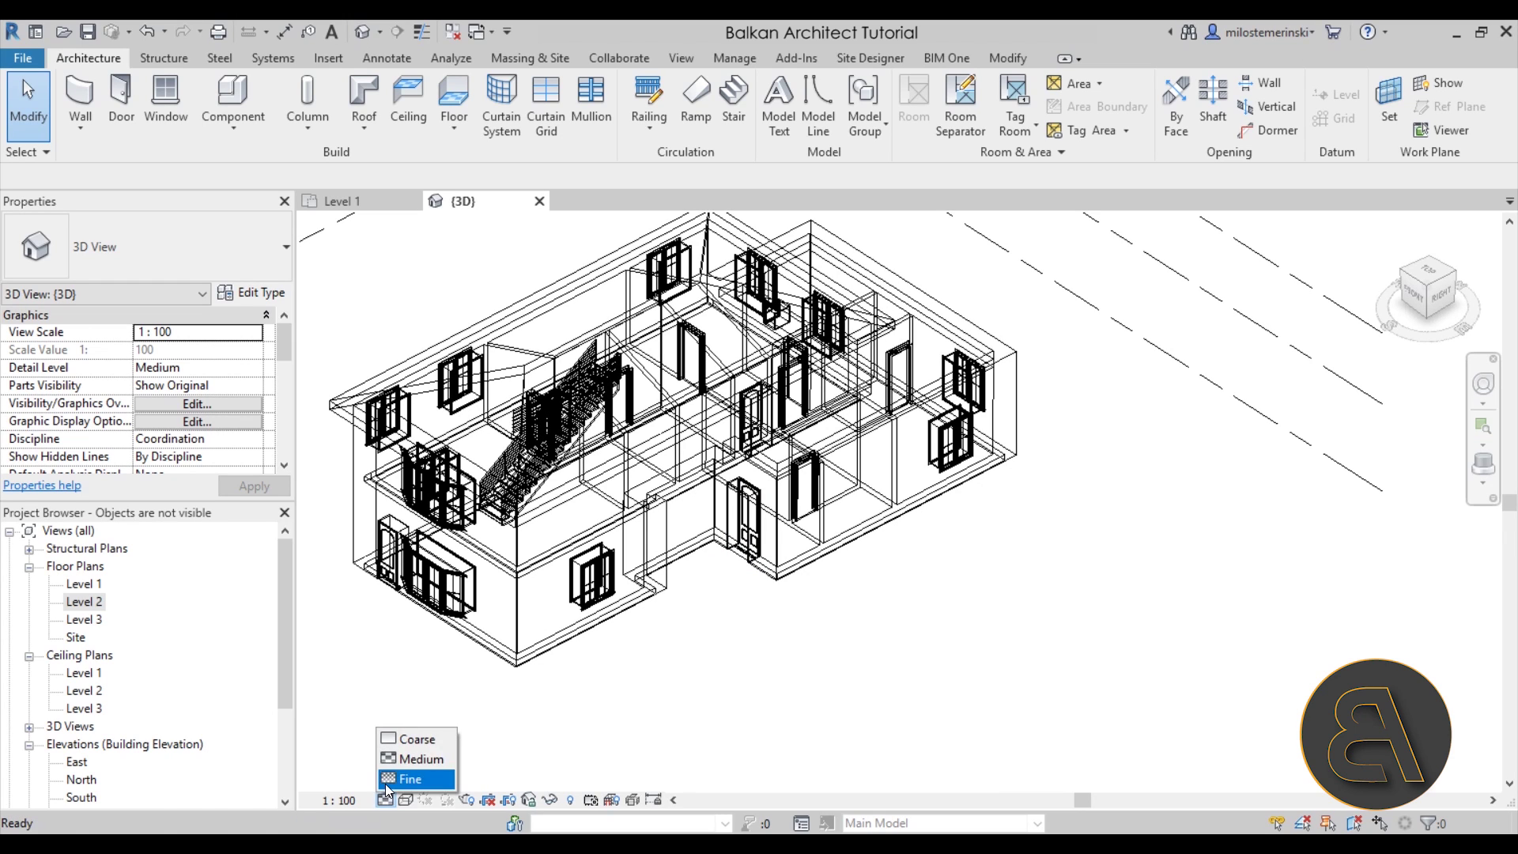
{"action": "left_click", "coordinate": [407, 778]}
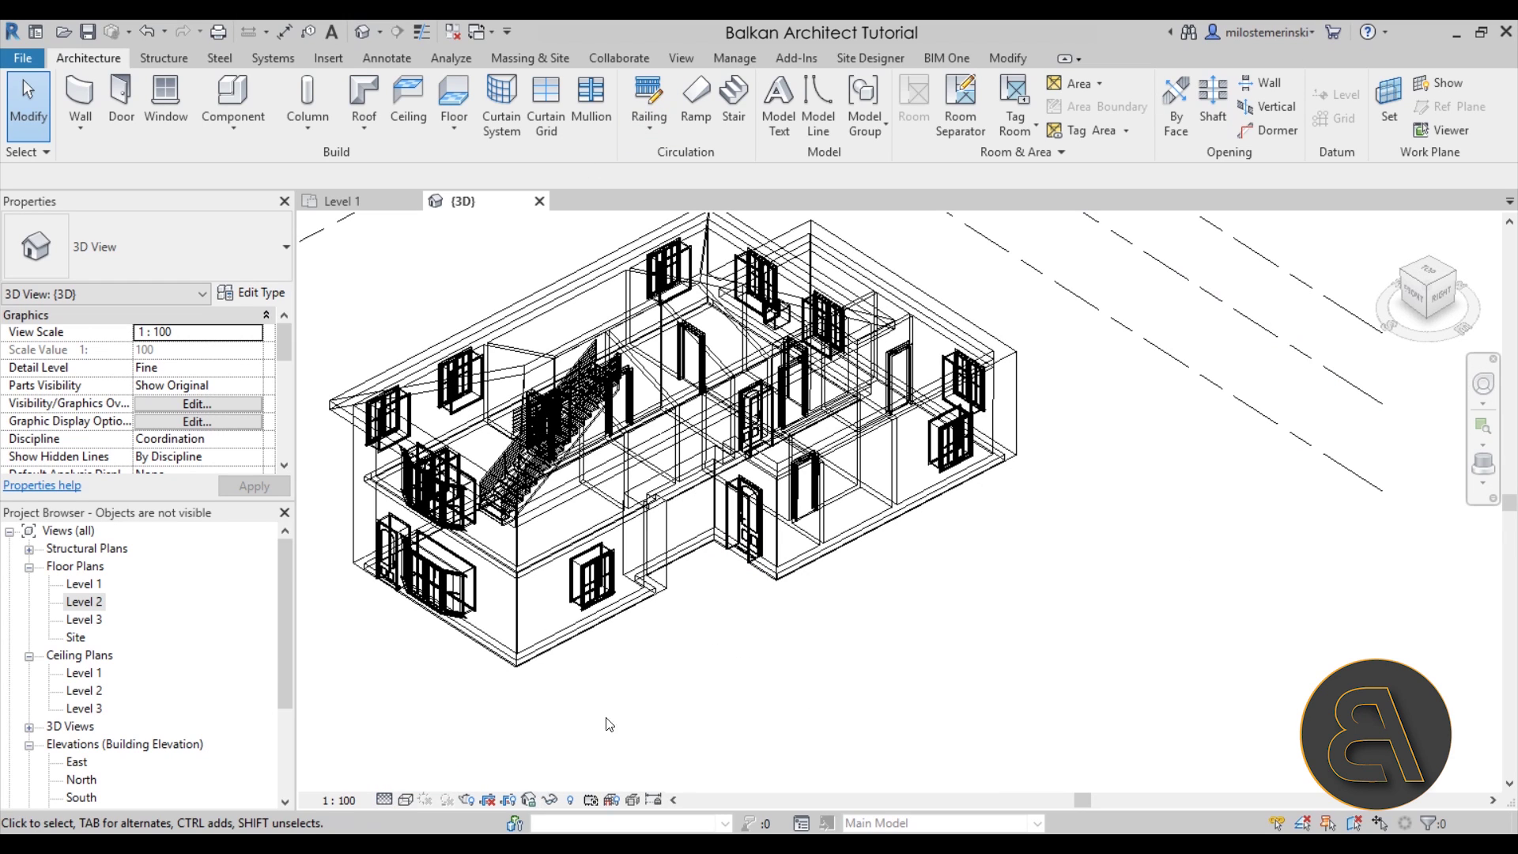
{"action": "middle_click_drag", "start_coordinate": [766, 590], "coordinate": [777, 650]}
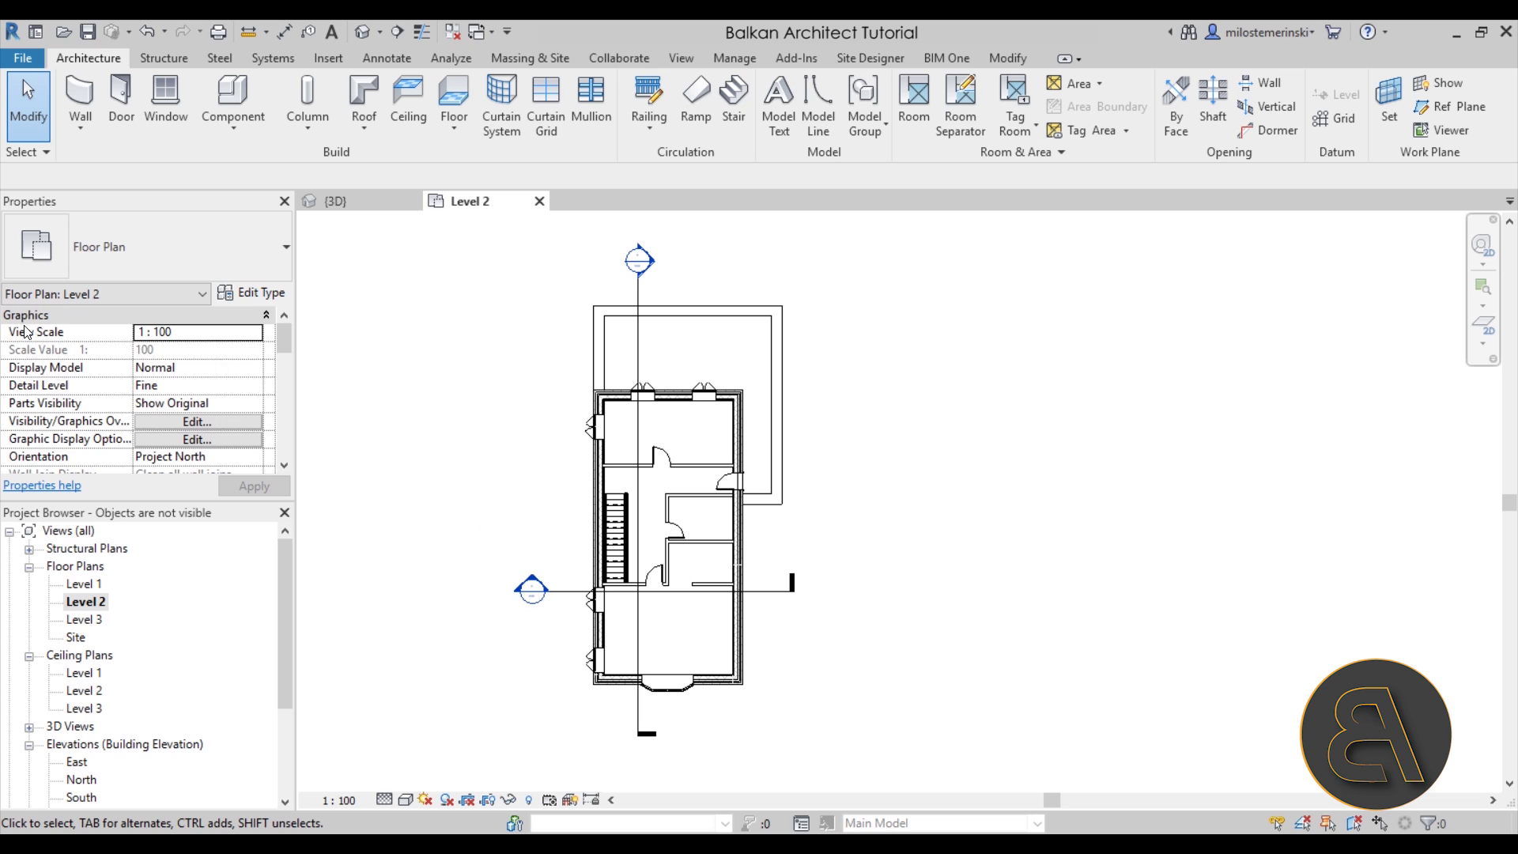
Try a view scale of 1 : 500 on the Level 2 floor plan and restore it to 1 : 100.
{"action": "left_click", "coordinate": [257, 338]}
{"action": "left_click", "coordinate": [167, 396]}
{"action": "left_click", "coordinate": [249, 486]}
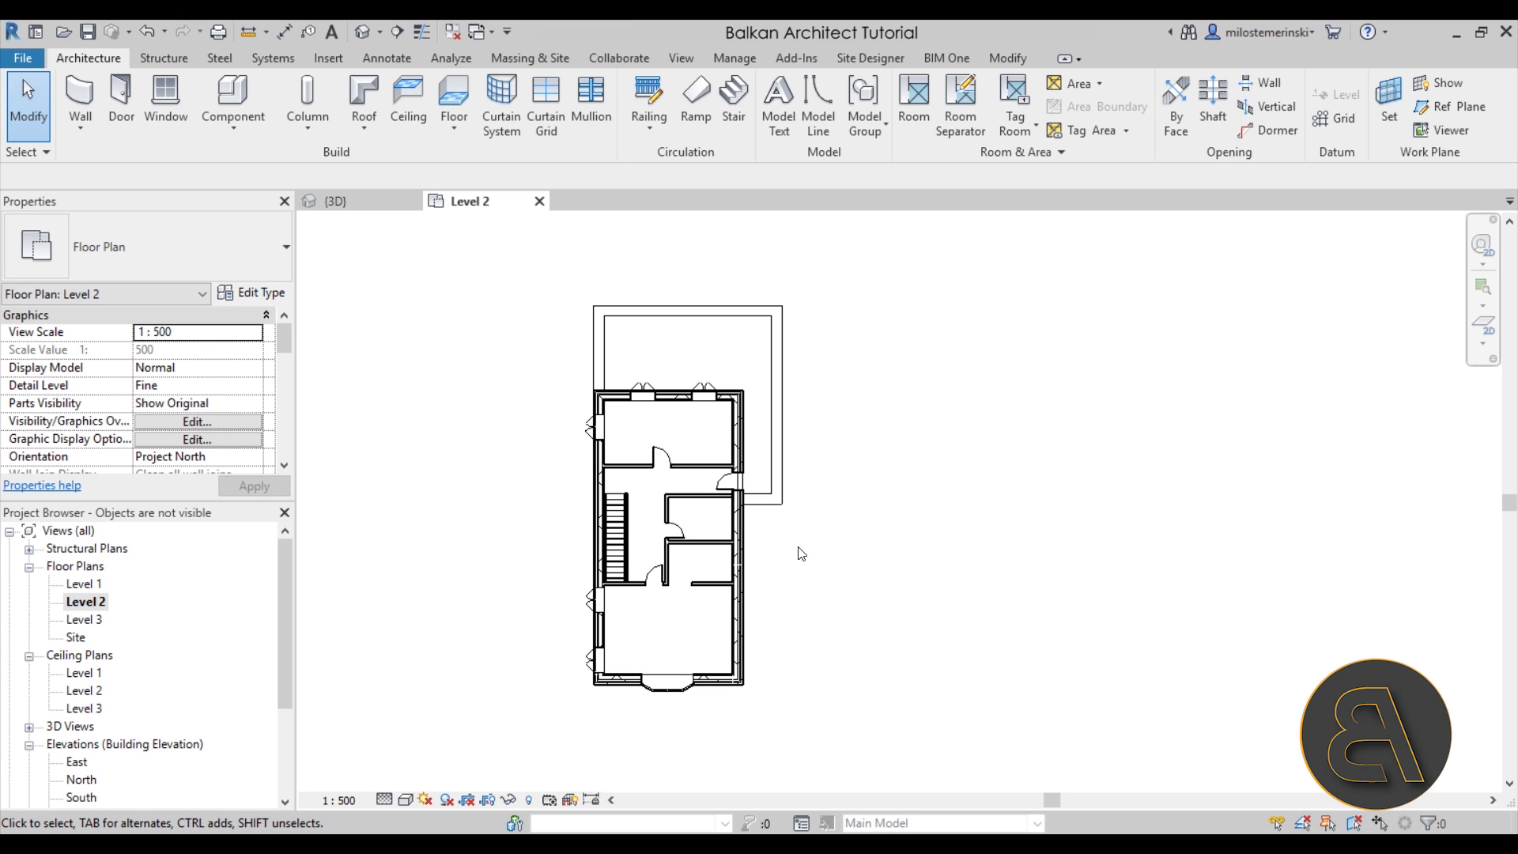
{"action": "left_click", "coordinate": [261, 340]}
{"action": "left_click", "coordinate": [170, 413]}
{"action": "left_click", "coordinate": [283, 493]}
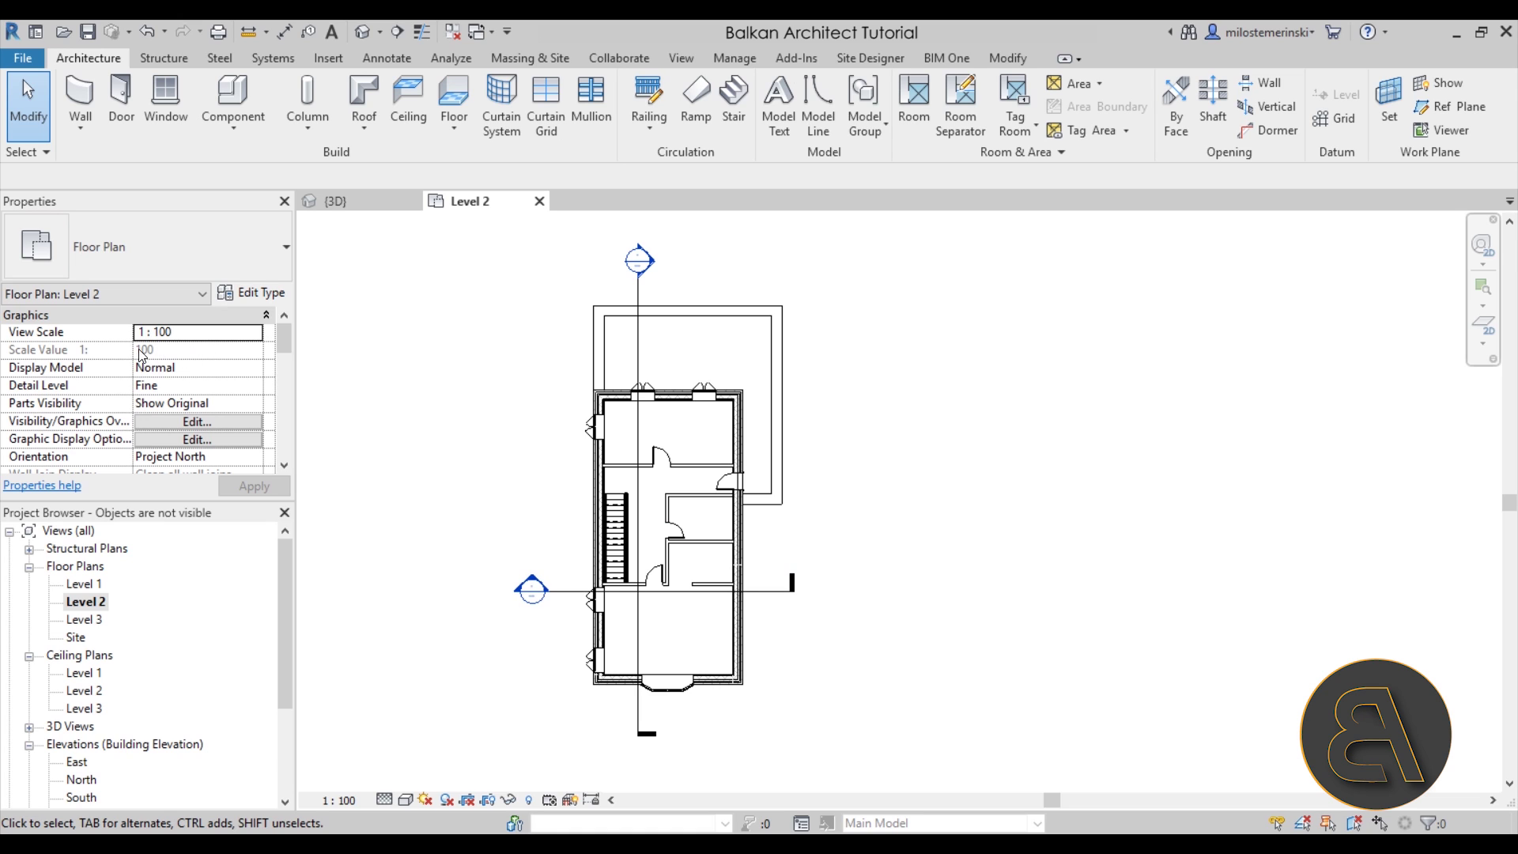
Look through the Level 2 floor plan's view properties, from the graphics settings to the extents and identity data.
{"action": "scroll", "coordinate": [209, 363], "scroll_direction": "down", "scroll_amount": 1}
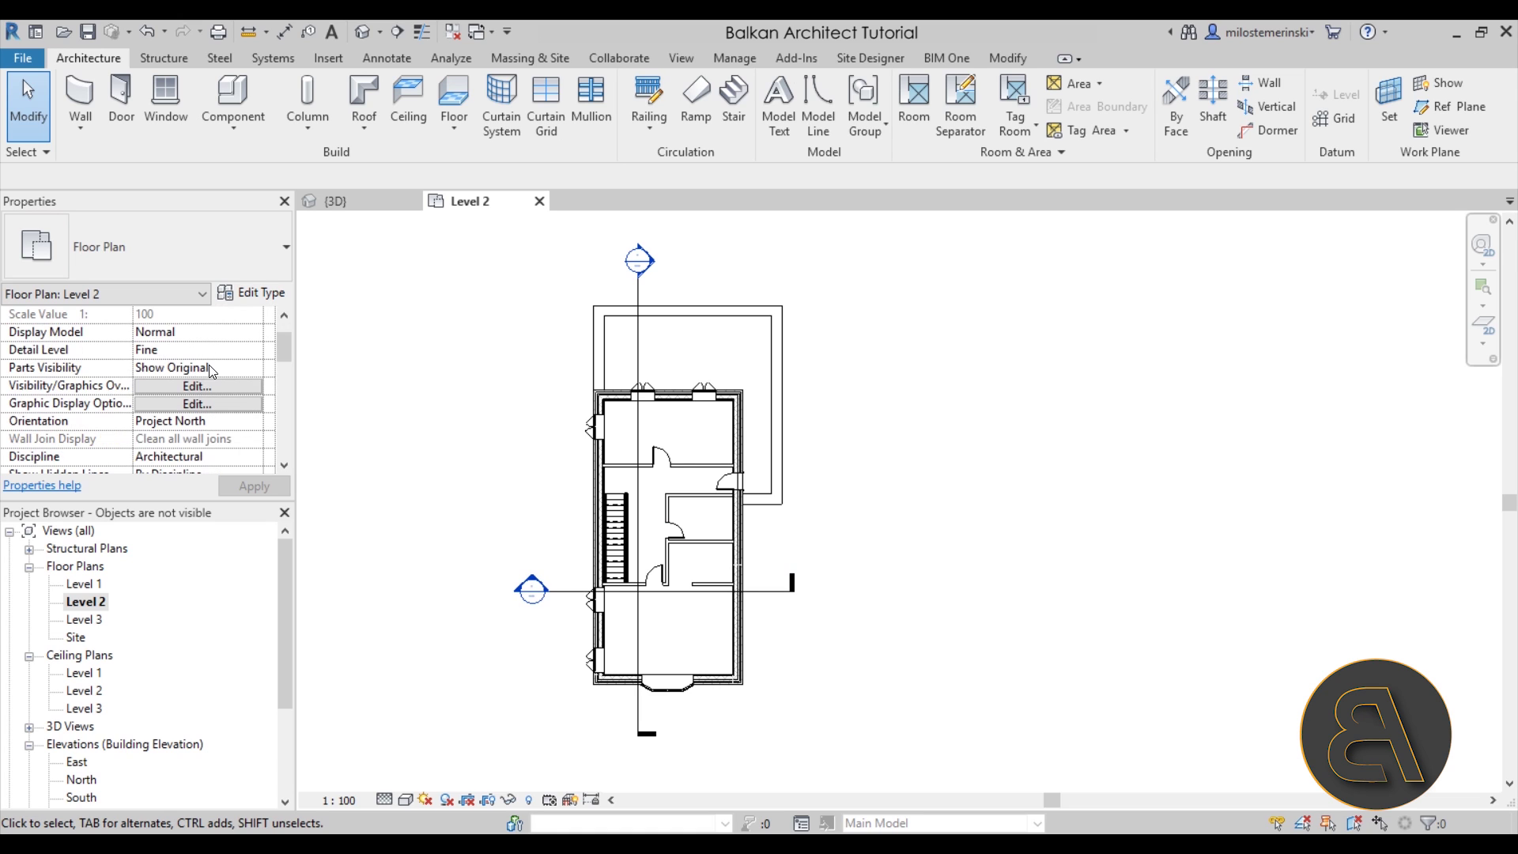
{"action": "scroll", "coordinate": [208, 372], "scroll_direction": "down", "scroll_amount": 2}
{"action": "scroll", "coordinate": [190, 423], "scroll_direction": "down", "scroll_amount": 8}
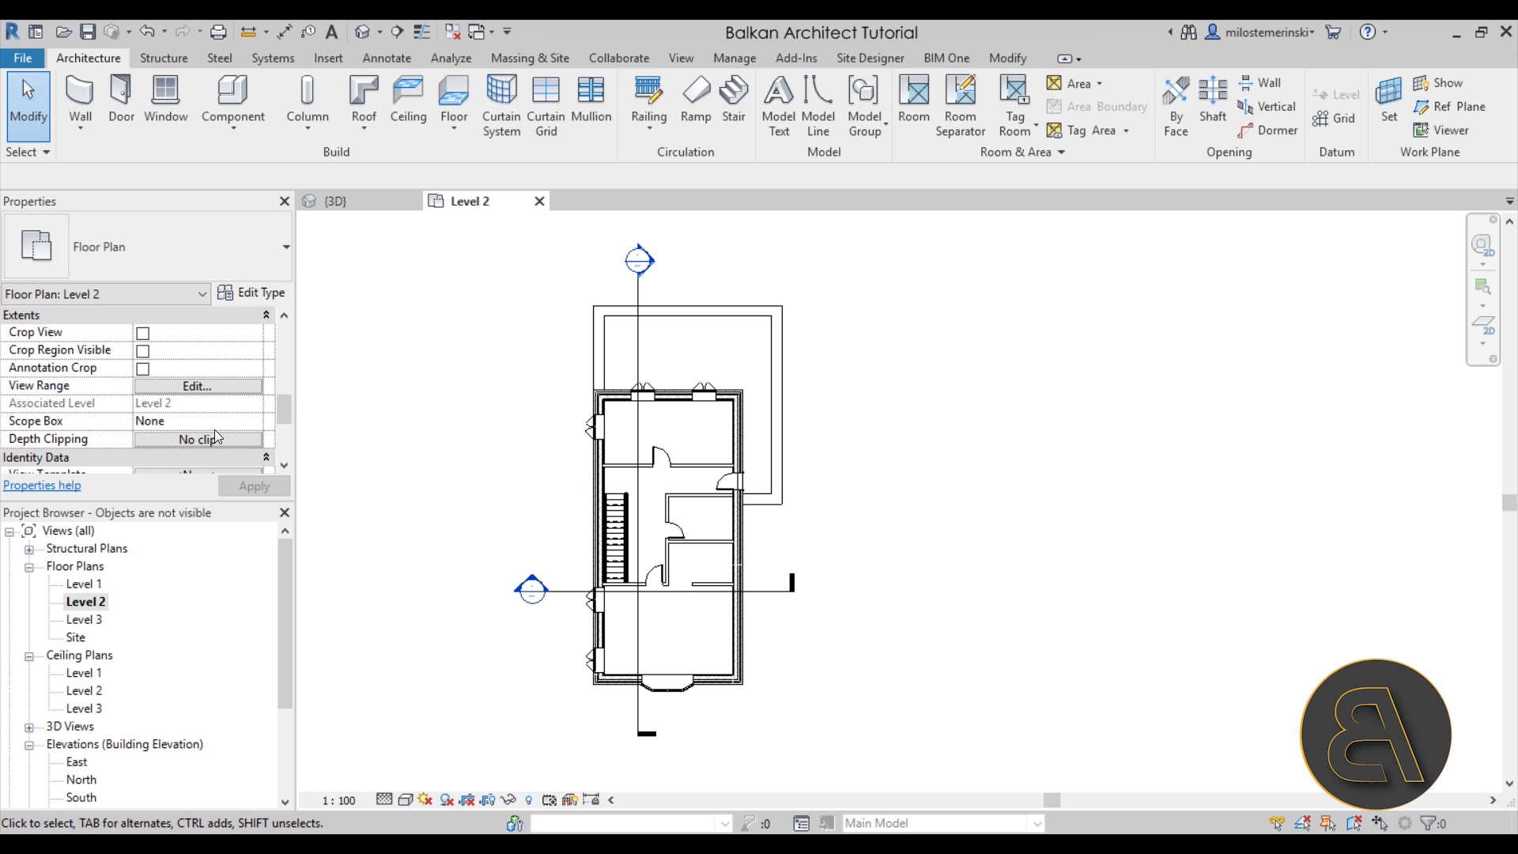
{"action": "scroll", "coordinate": [215, 434], "scroll_direction": "down", "scroll_amount": 2}
{"action": "scroll", "coordinate": [215, 434], "scroll_direction": "down", "scroll_amount": 2}
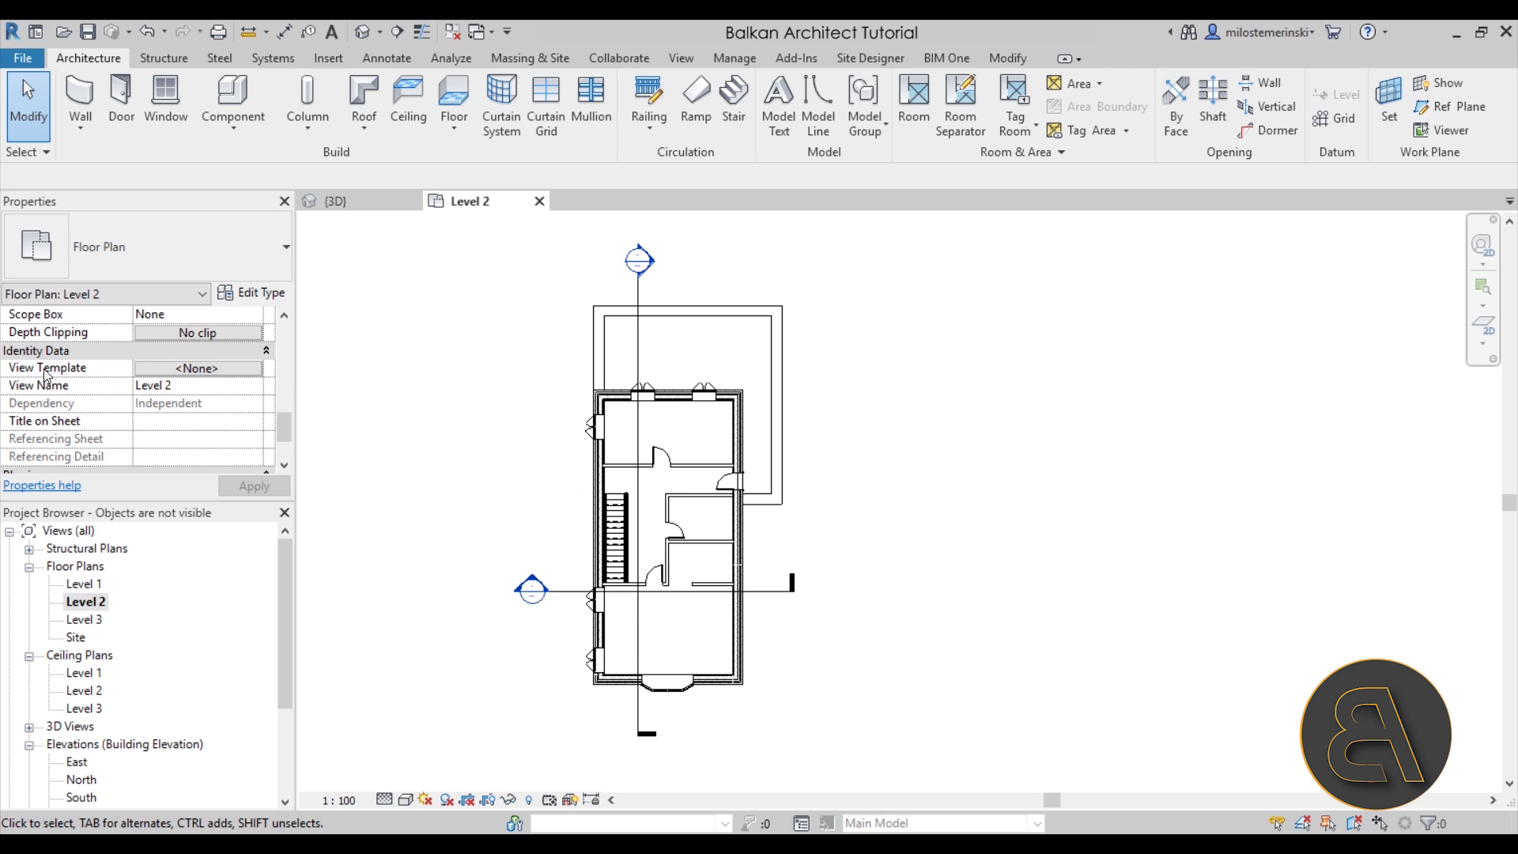
{"action": "scroll", "coordinate": [223, 424], "scroll_direction": "up", "scroll_amount": 15}
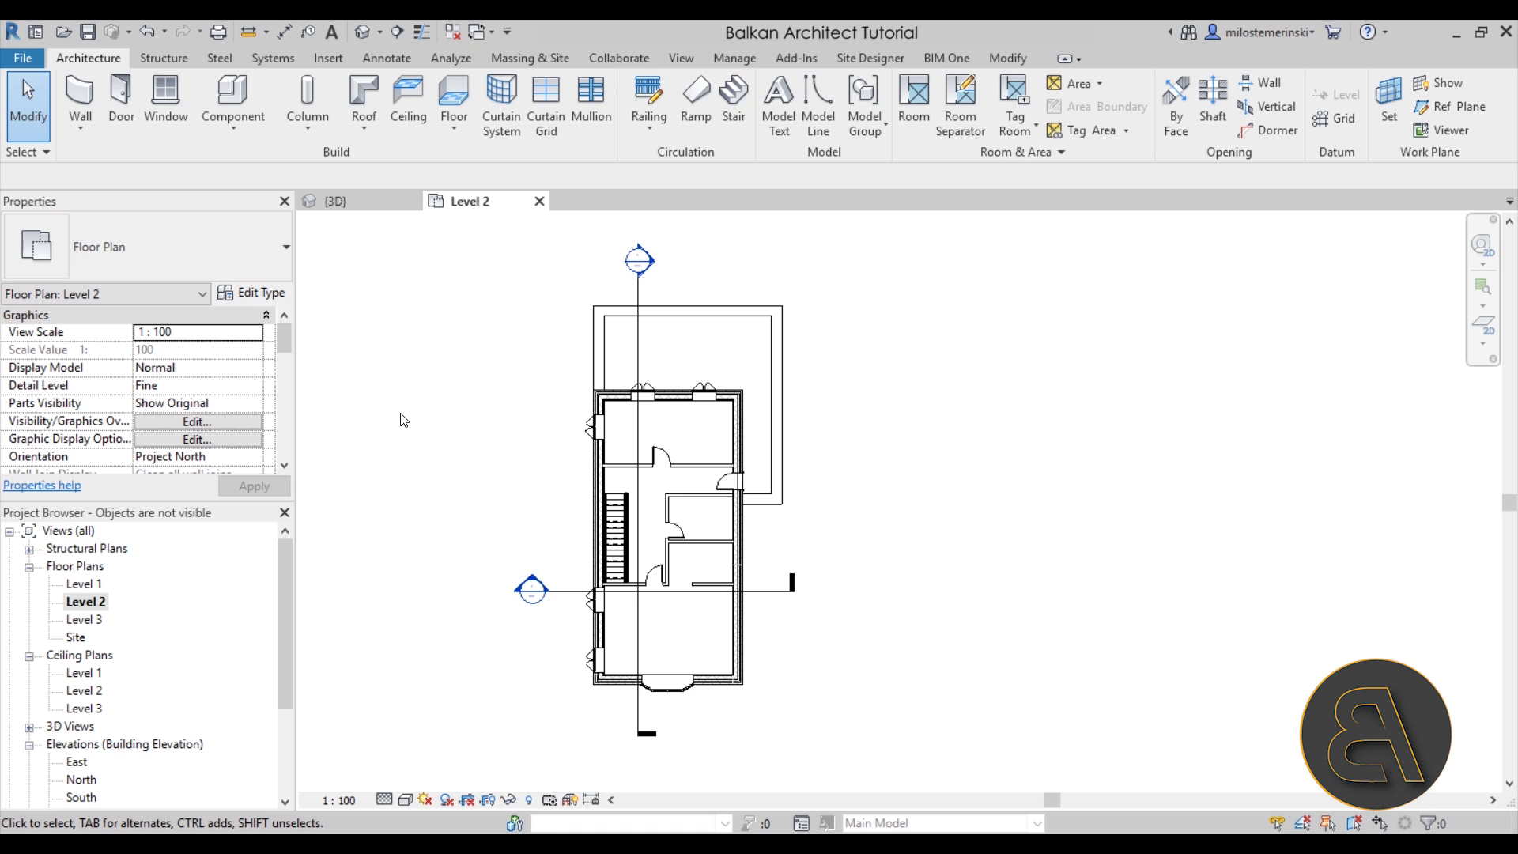
{"action": "middle_click_drag", "start_coordinate": [407, 419], "coordinate": [440, 422]}
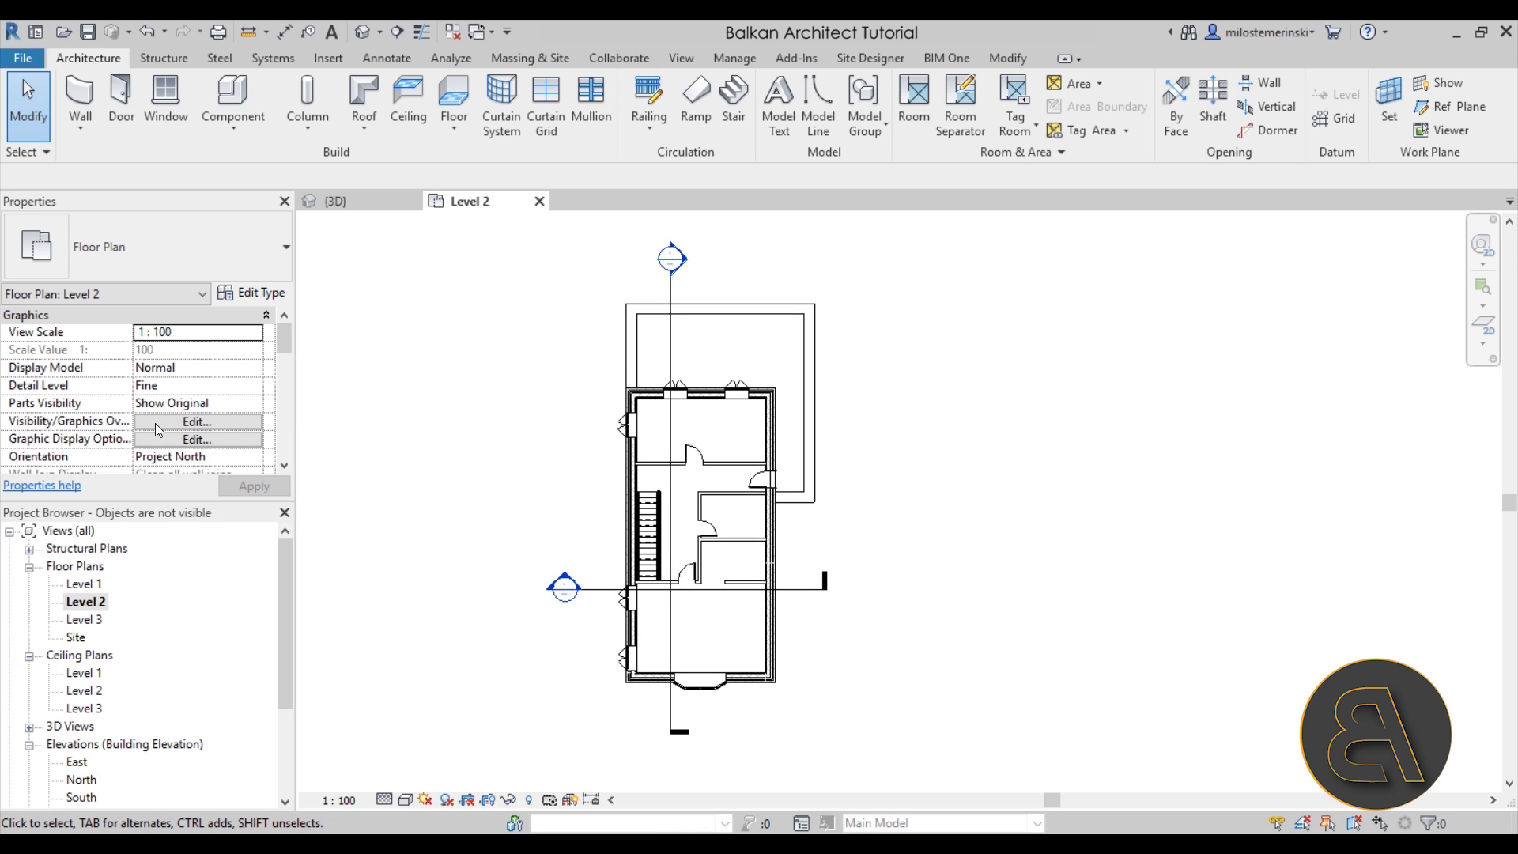
Open the Visibility/Graphic Overrides for the Level 2 plan and review its model, annotation, analytical and imported categories.
{"action": "key", "text": "v"}
{"action": "key", "text": "v"}
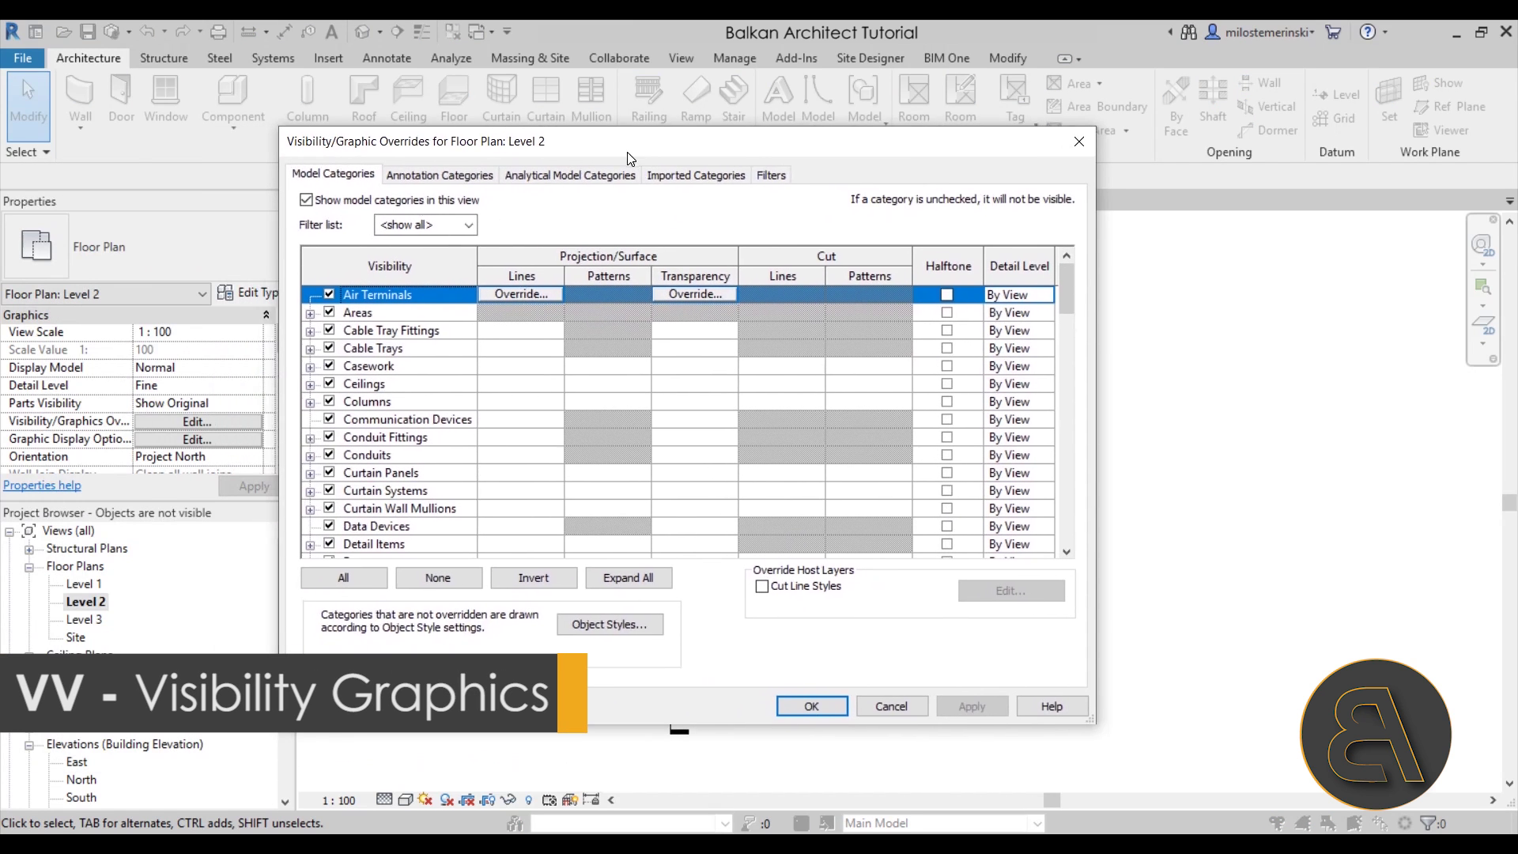
{"action": "left_click_drag", "start_coordinate": [627, 152], "coordinate": [626, 151]}
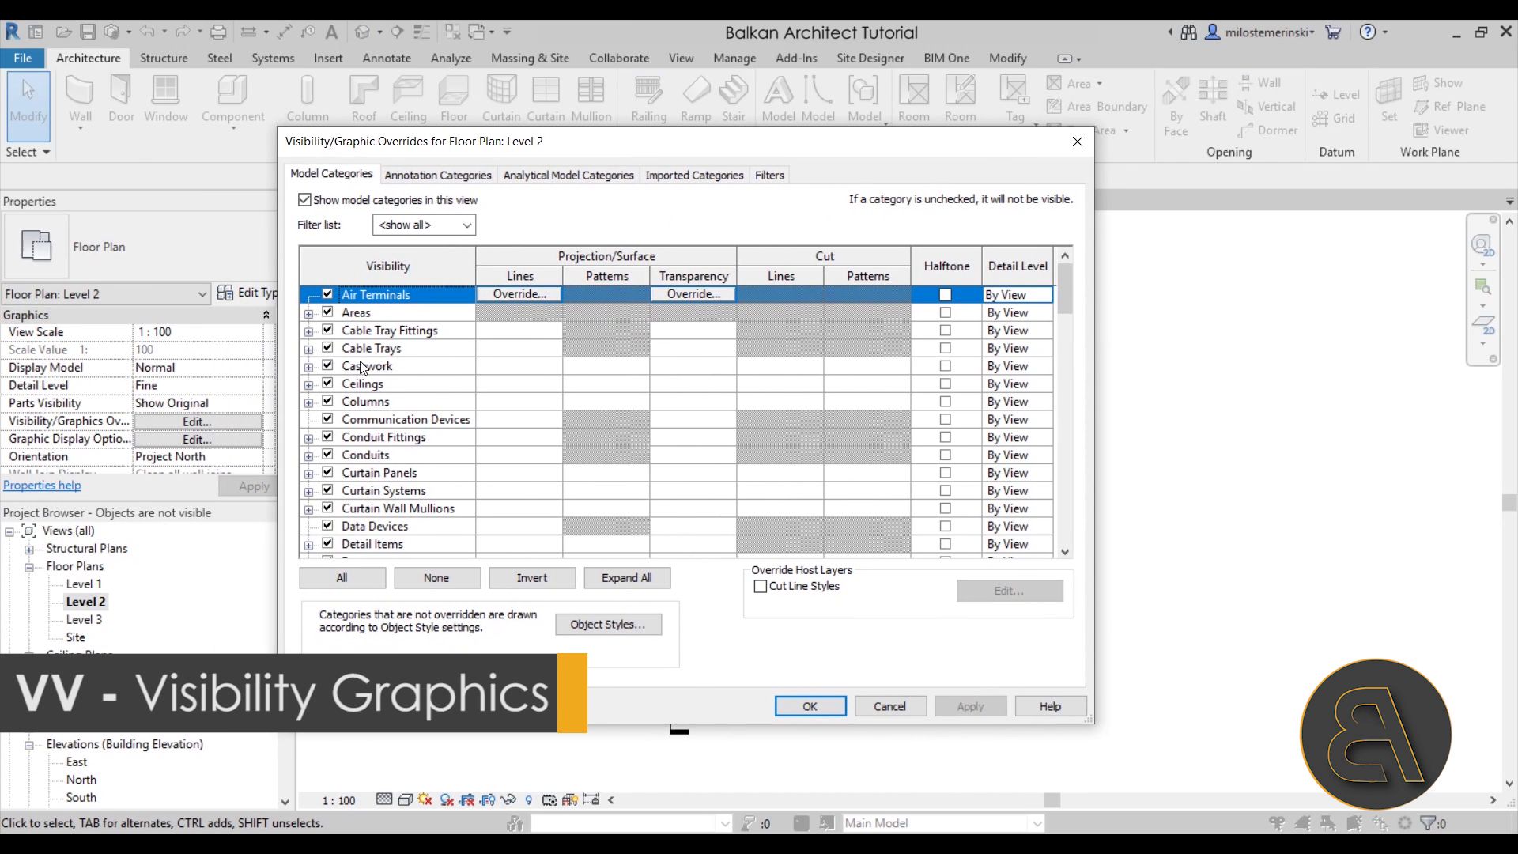
{"action": "scroll", "coordinate": [366, 372], "scroll_direction": "down", "scroll_amount": 3}
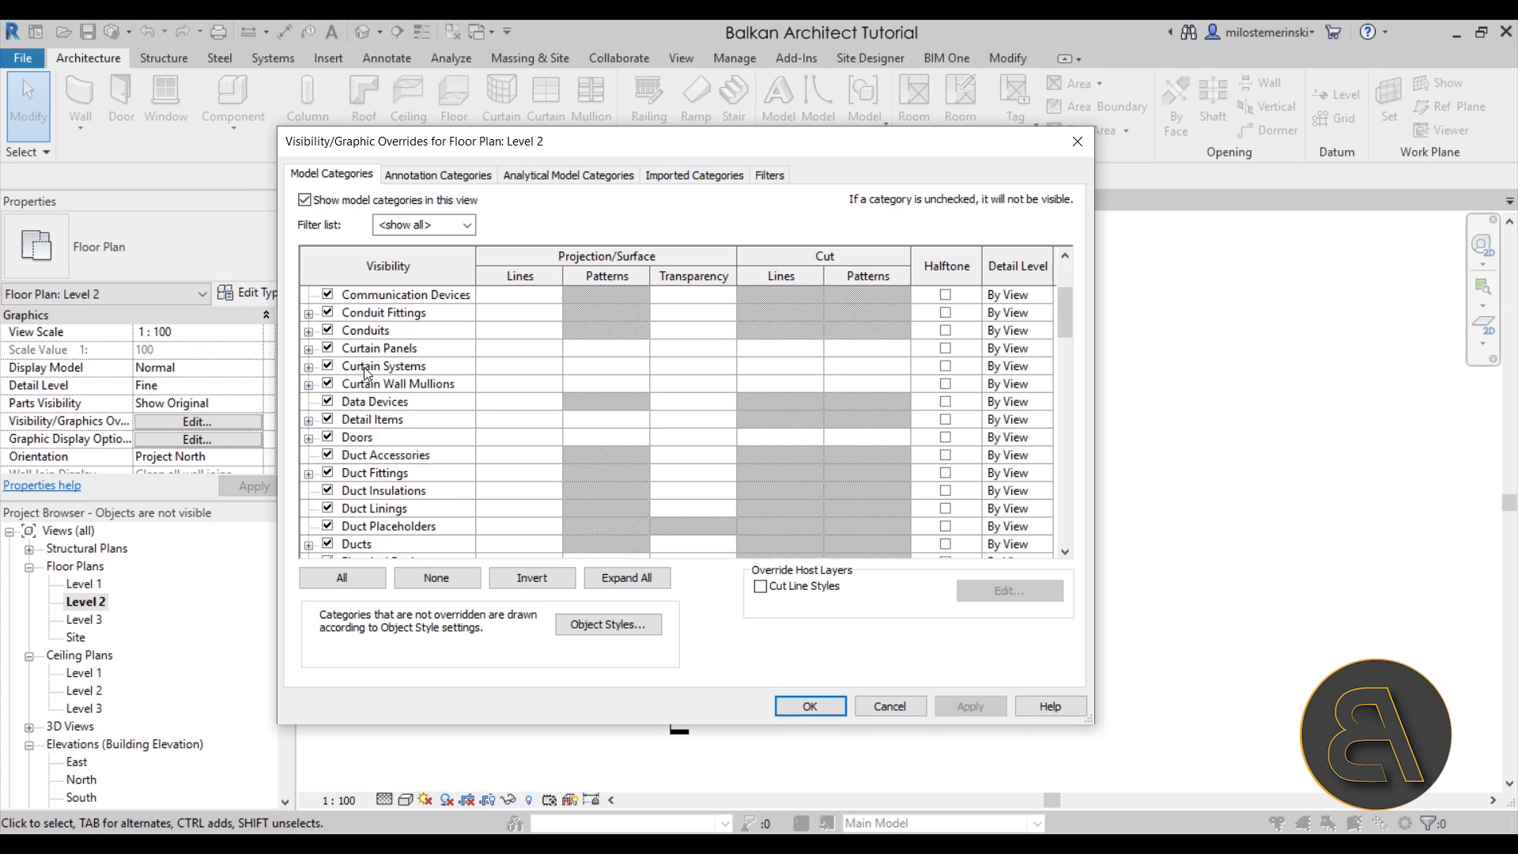
{"action": "scroll", "coordinate": [366, 372], "scroll_direction": "down", "scroll_amount": 3}
{"action": "left_click", "coordinate": [425, 177]}
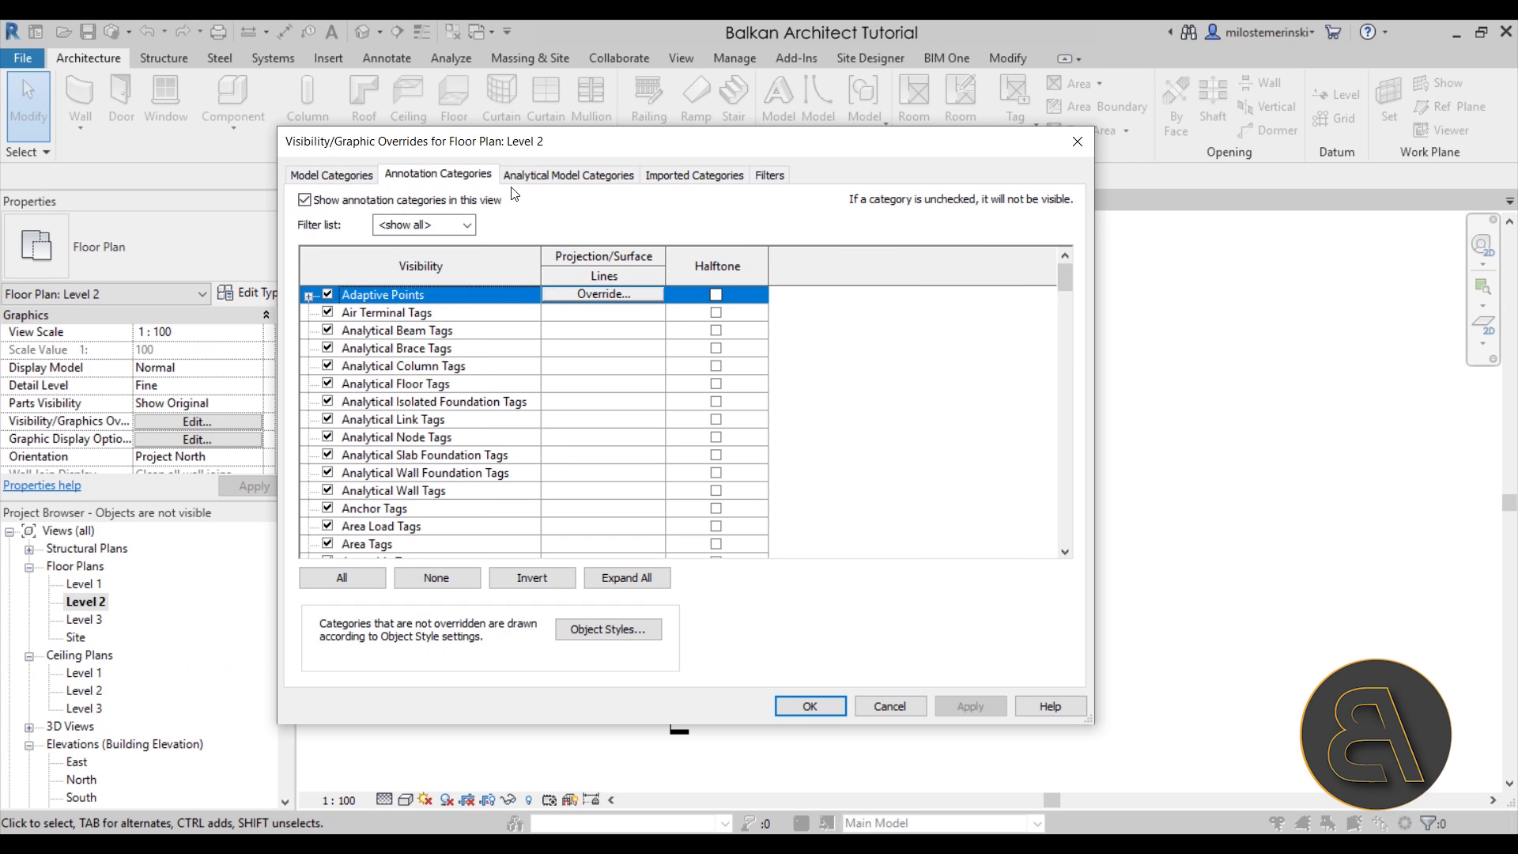
{"action": "left_click", "coordinate": [571, 177]}
{"action": "left_click", "coordinate": [688, 181]}
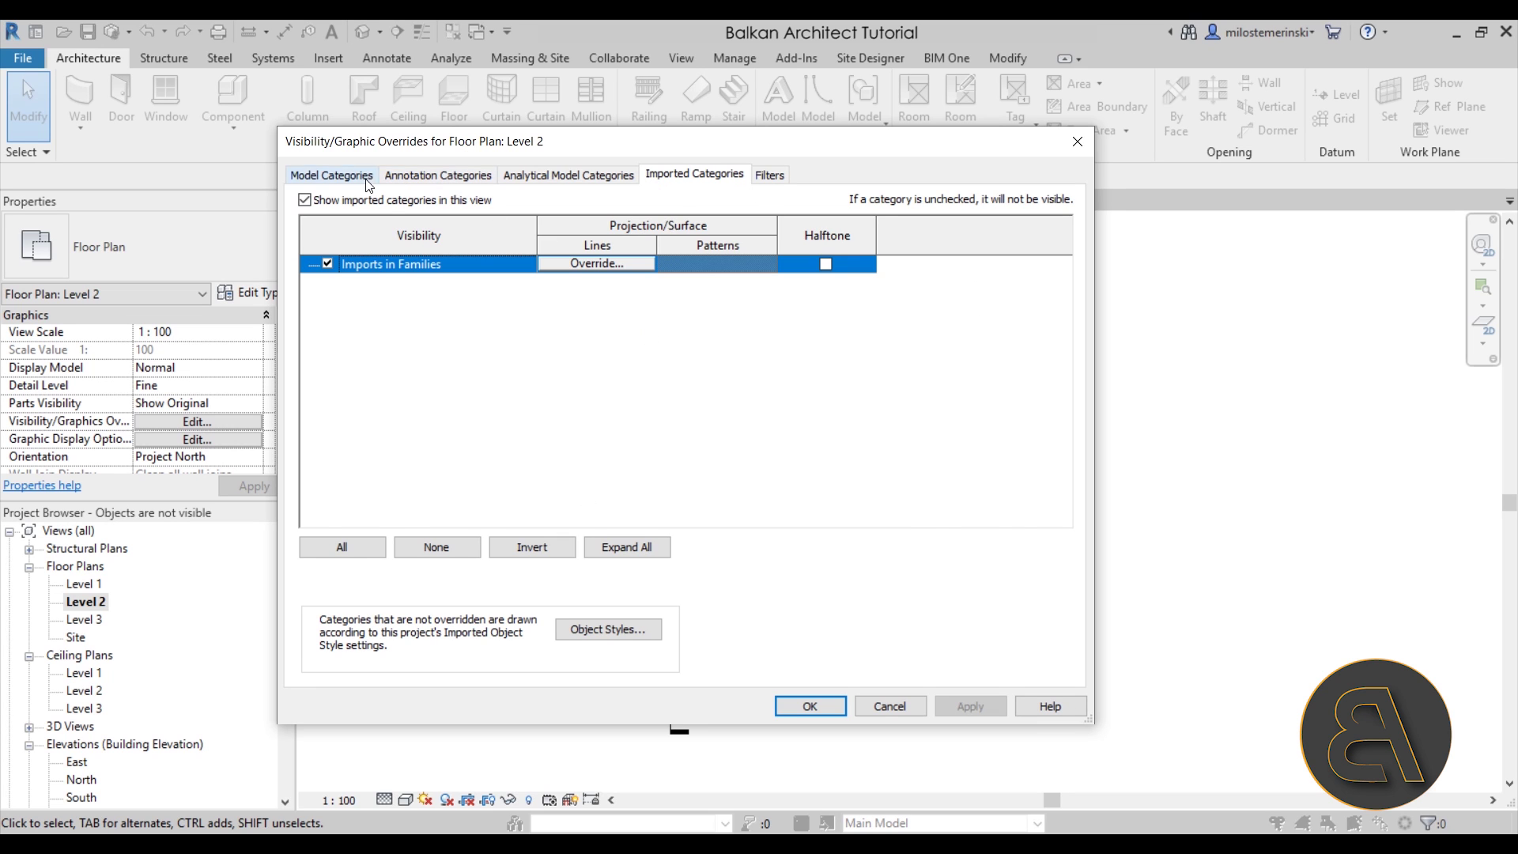
{"action": "left_click", "coordinate": [331, 175]}
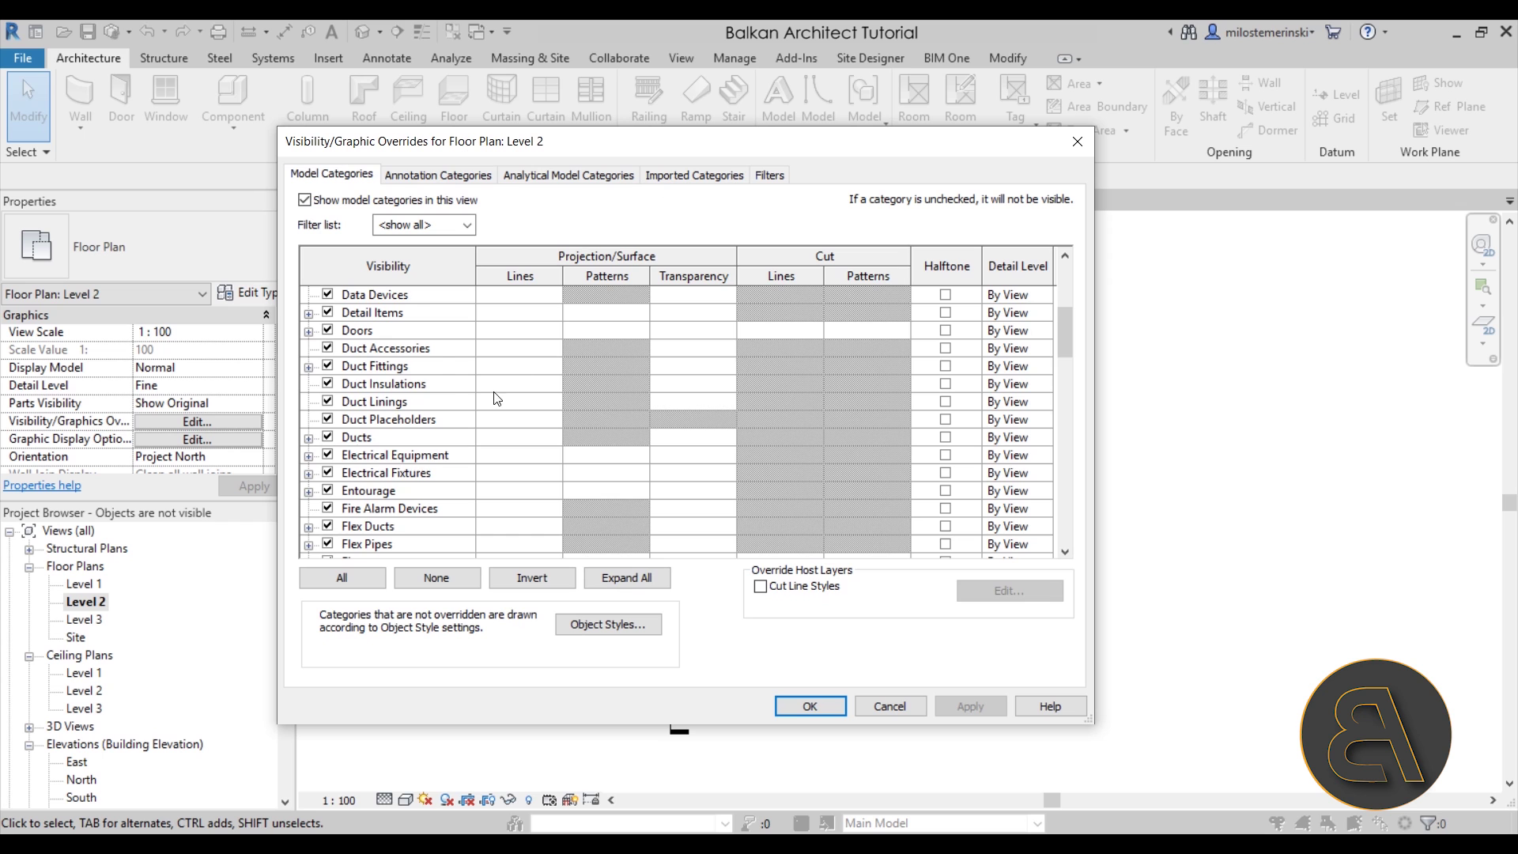
{"action": "scroll", "coordinate": [530, 387], "scroll_direction": "down", "scroll_amount": 1}
{"action": "left_click_drag", "start_coordinate": [1070, 344], "coordinate": [1053, 571]}
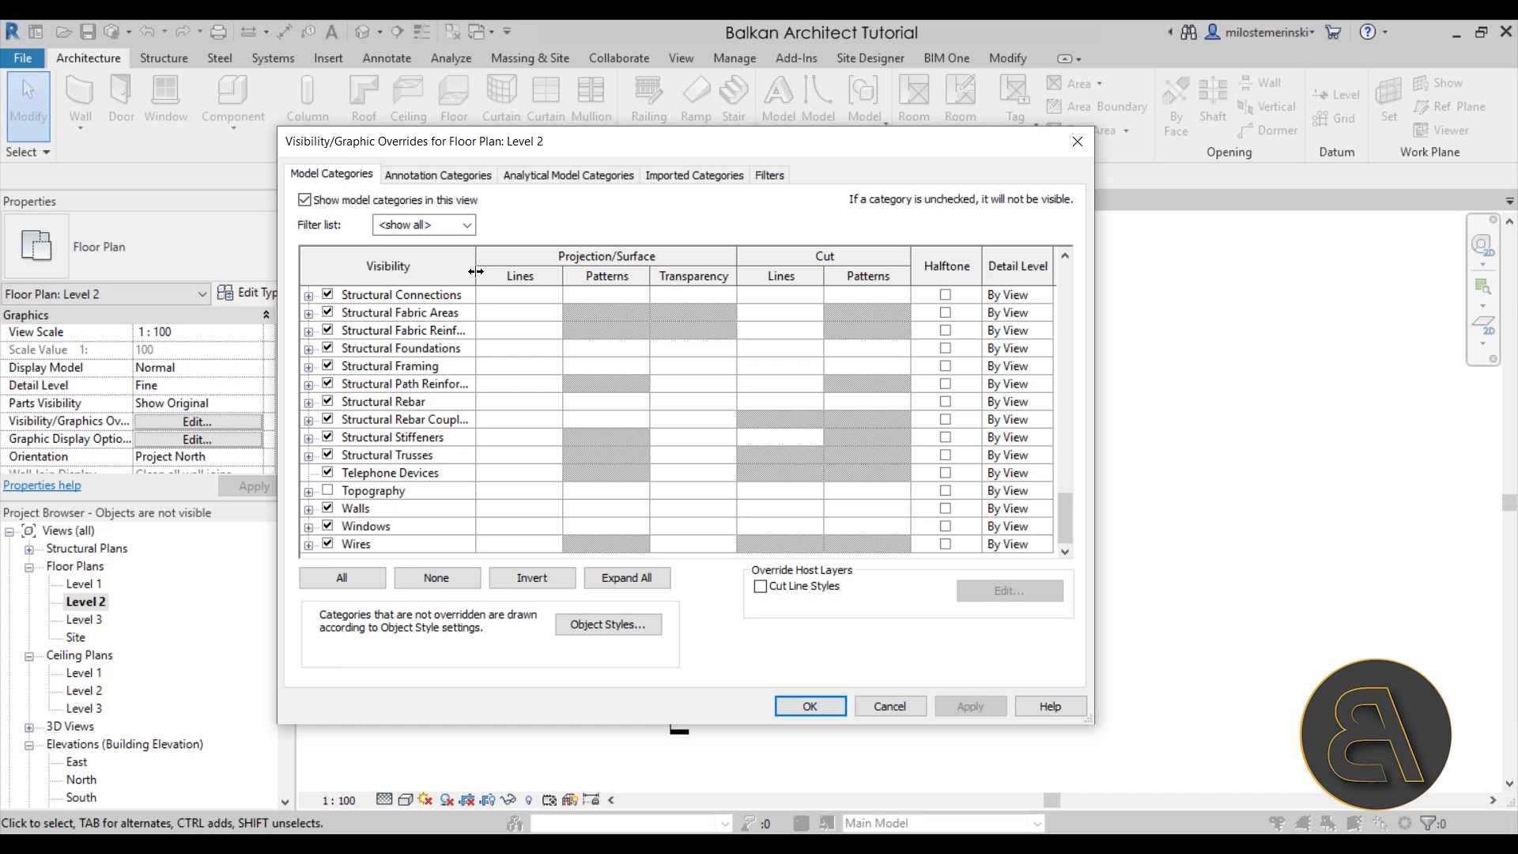
Toggle the display of all model categories in the Level 2 plan off and back on.
{"action": "left_click", "coordinate": [305, 201]}
{"action": "left_click", "coordinate": [305, 201]}
{"action": "left_click", "coordinate": [309, 202]}
{"action": "left_click", "coordinate": [316, 202]}
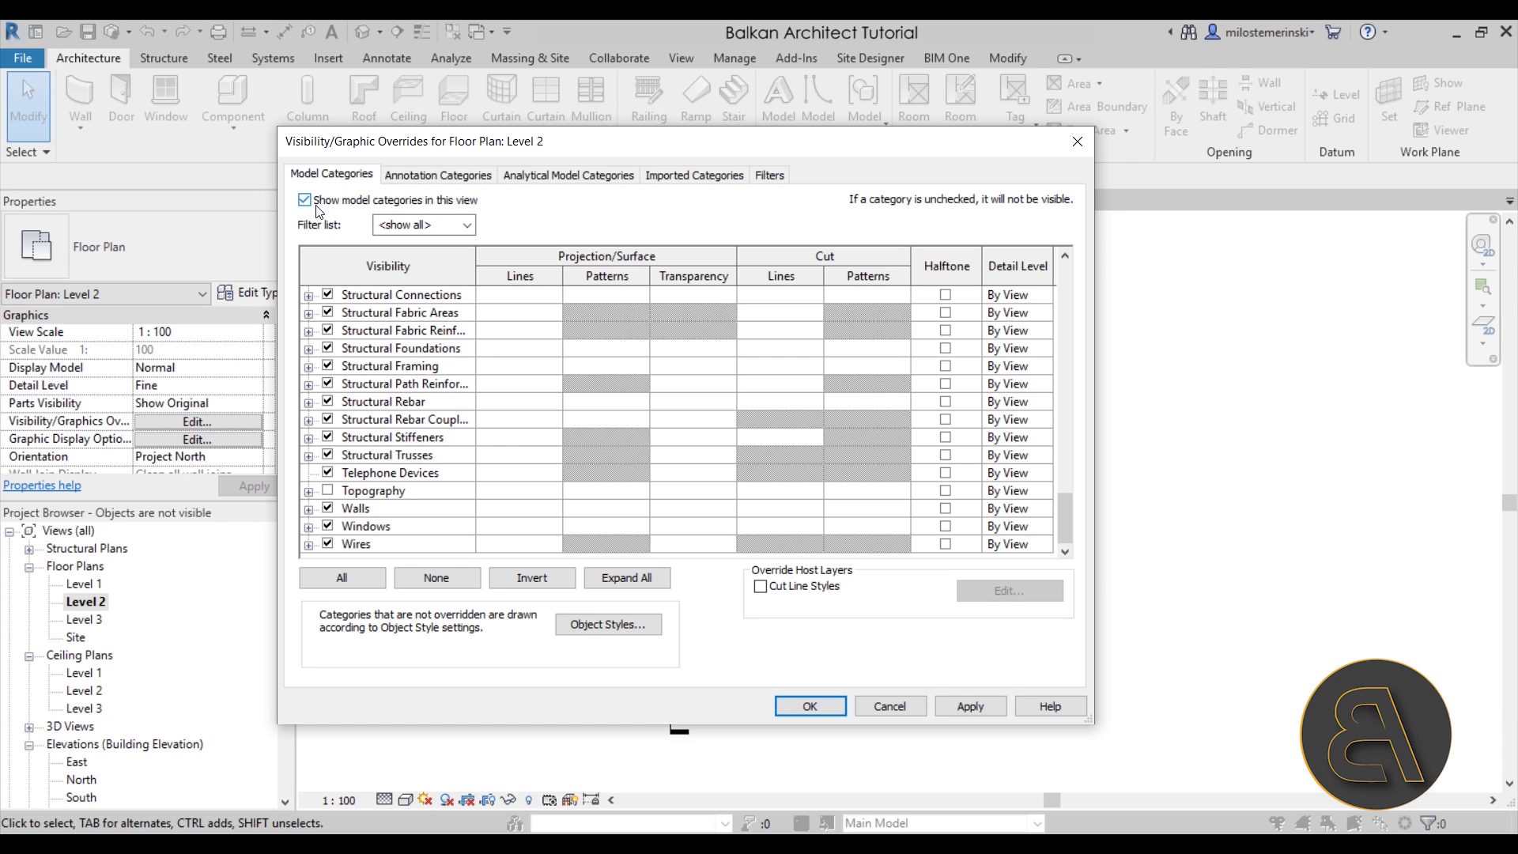
Review the annotation and analytical model category overrides and the view filters of the Level 2 plan.
{"action": "left_click", "coordinate": [473, 175]}
{"action": "left_click", "coordinate": [569, 176]}
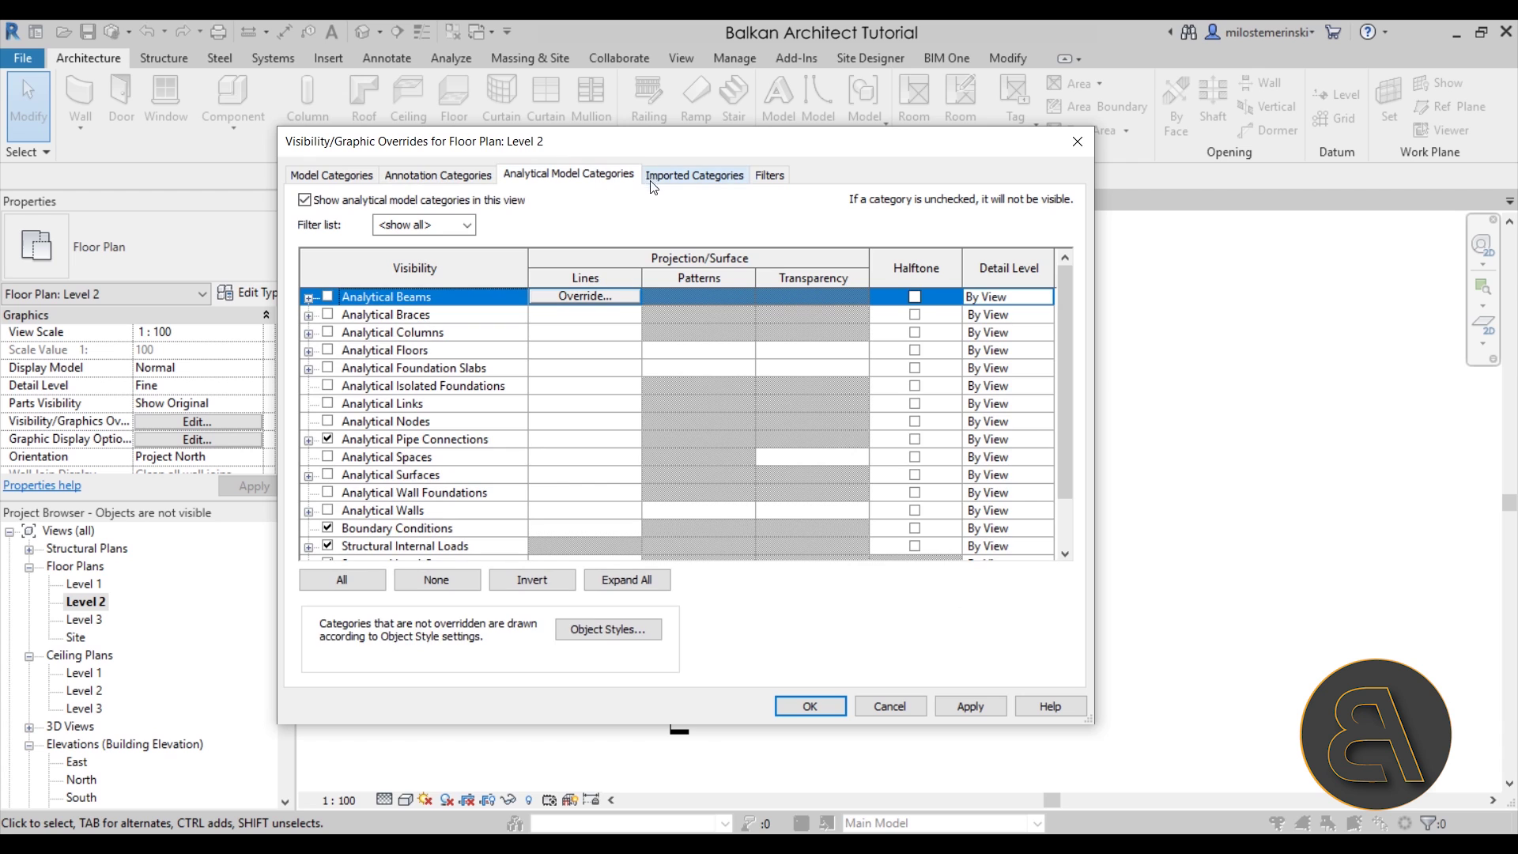
{"action": "left_click", "coordinate": [451, 180]}
{"action": "left_click", "coordinate": [561, 179]}
{"action": "left_click", "coordinate": [769, 176]}
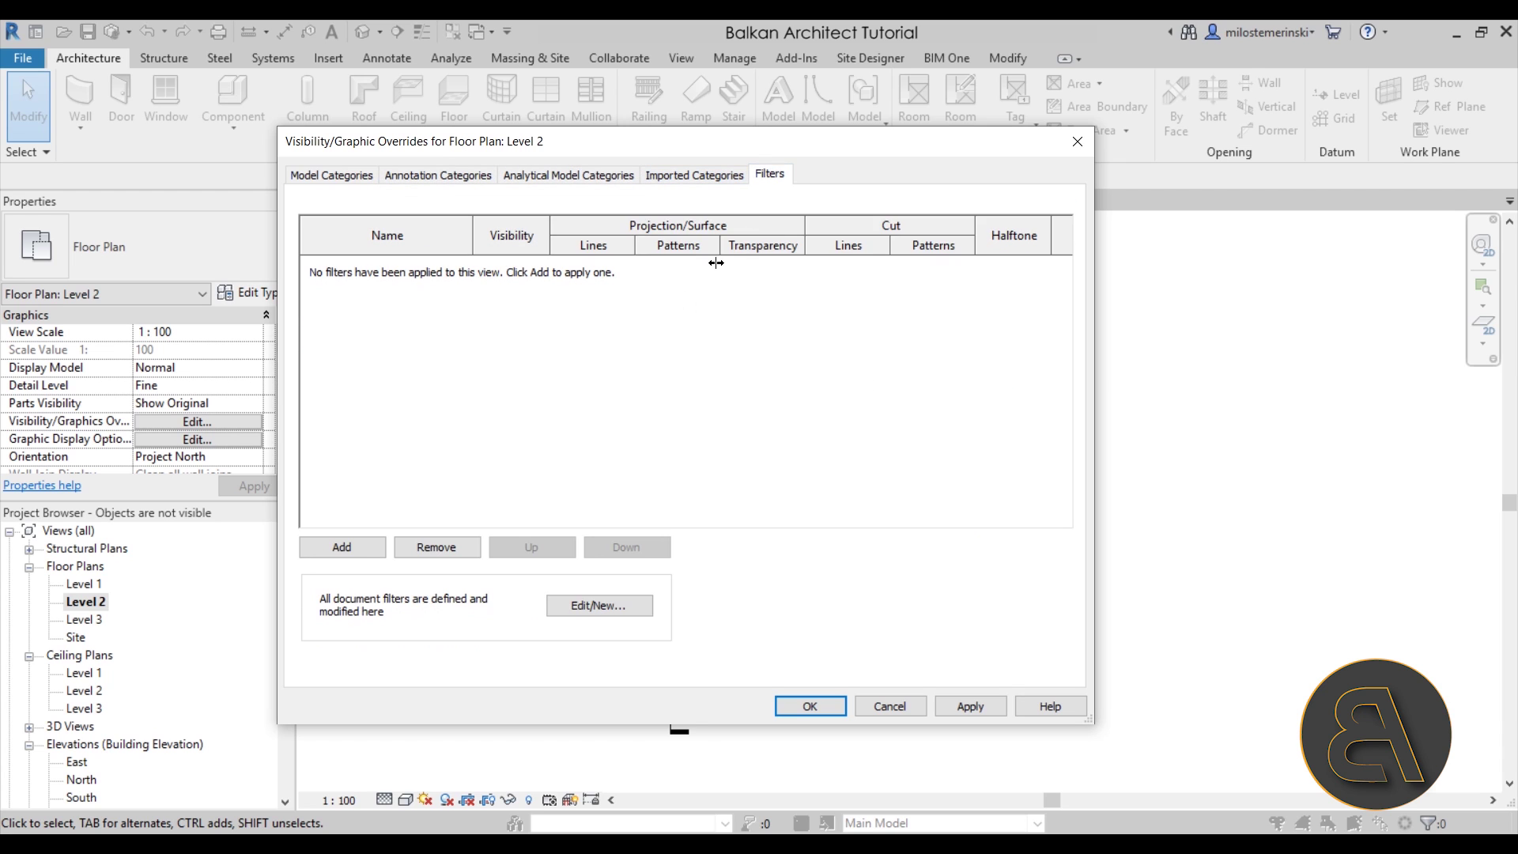
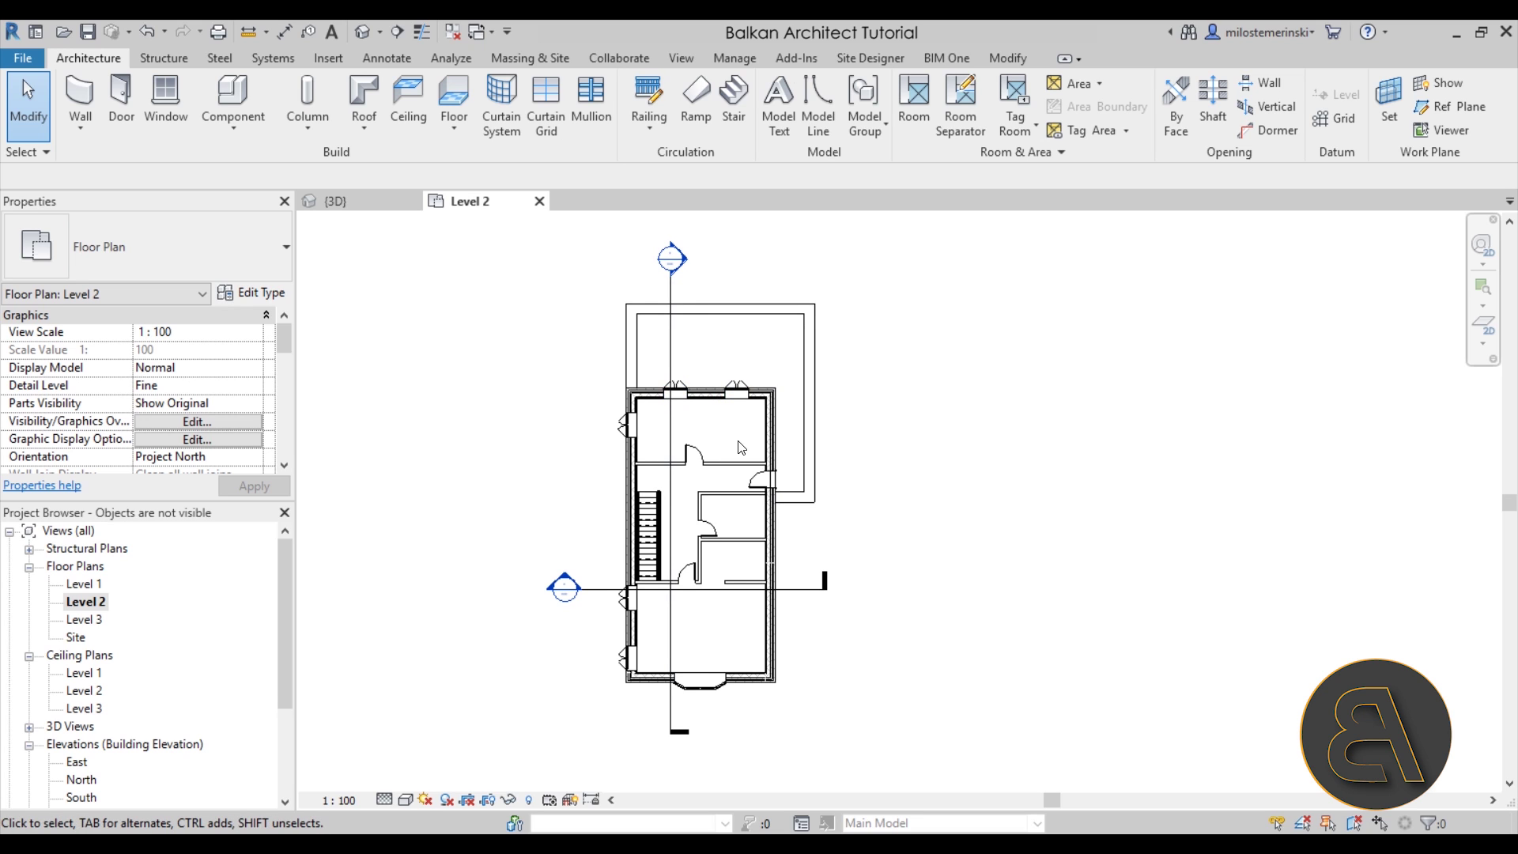
Check the available Parts Visibility options for the Level 2 plan, keeping Show Original.
{"action": "middle_click_drag", "start_coordinate": [741, 417], "coordinate": [741, 411]}
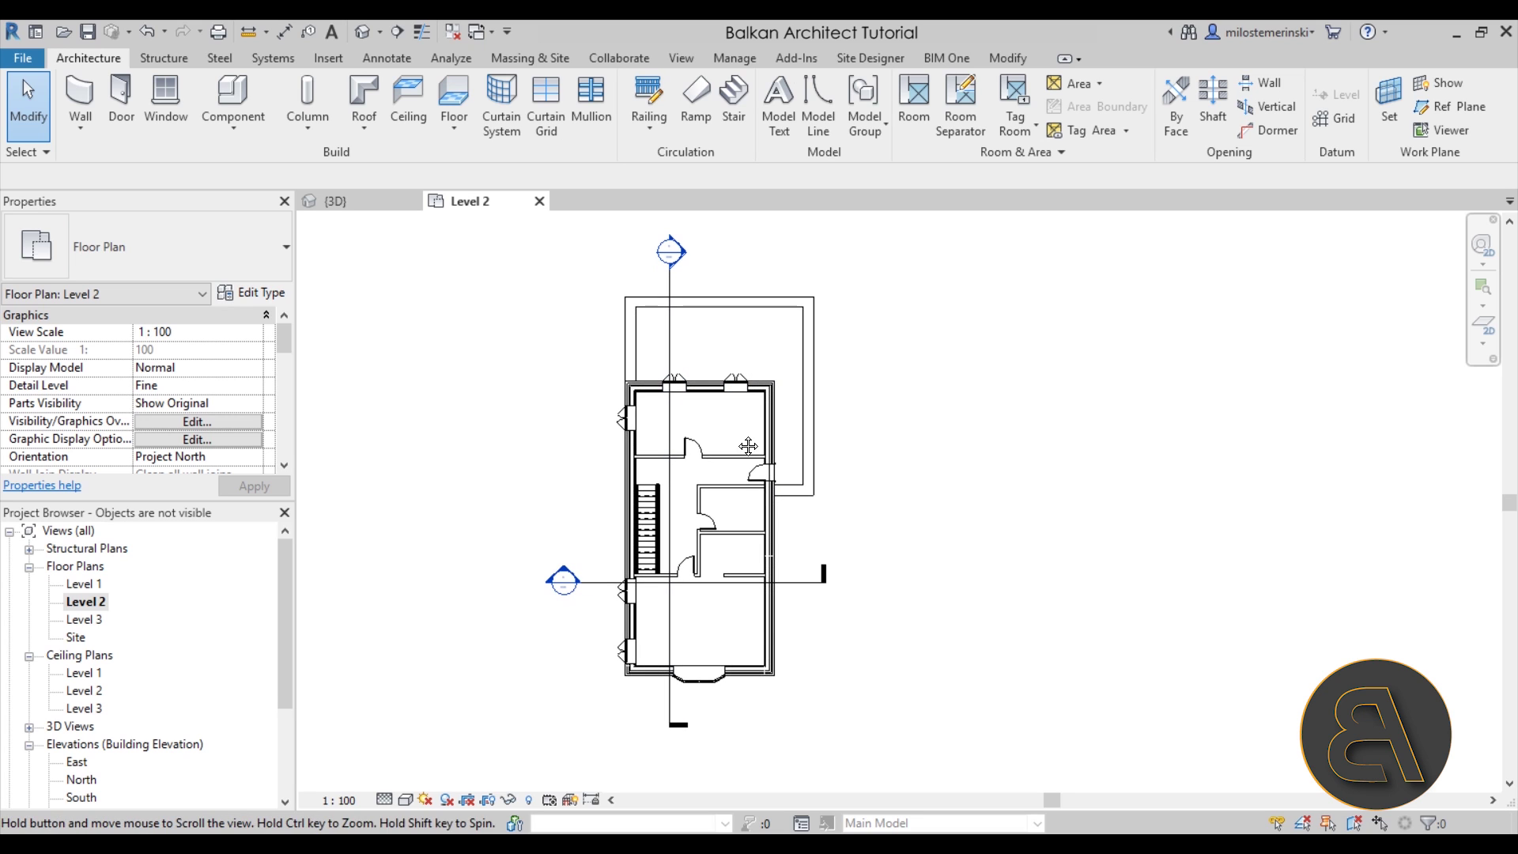
{"action": "left_click", "coordinate": [253, 405]}
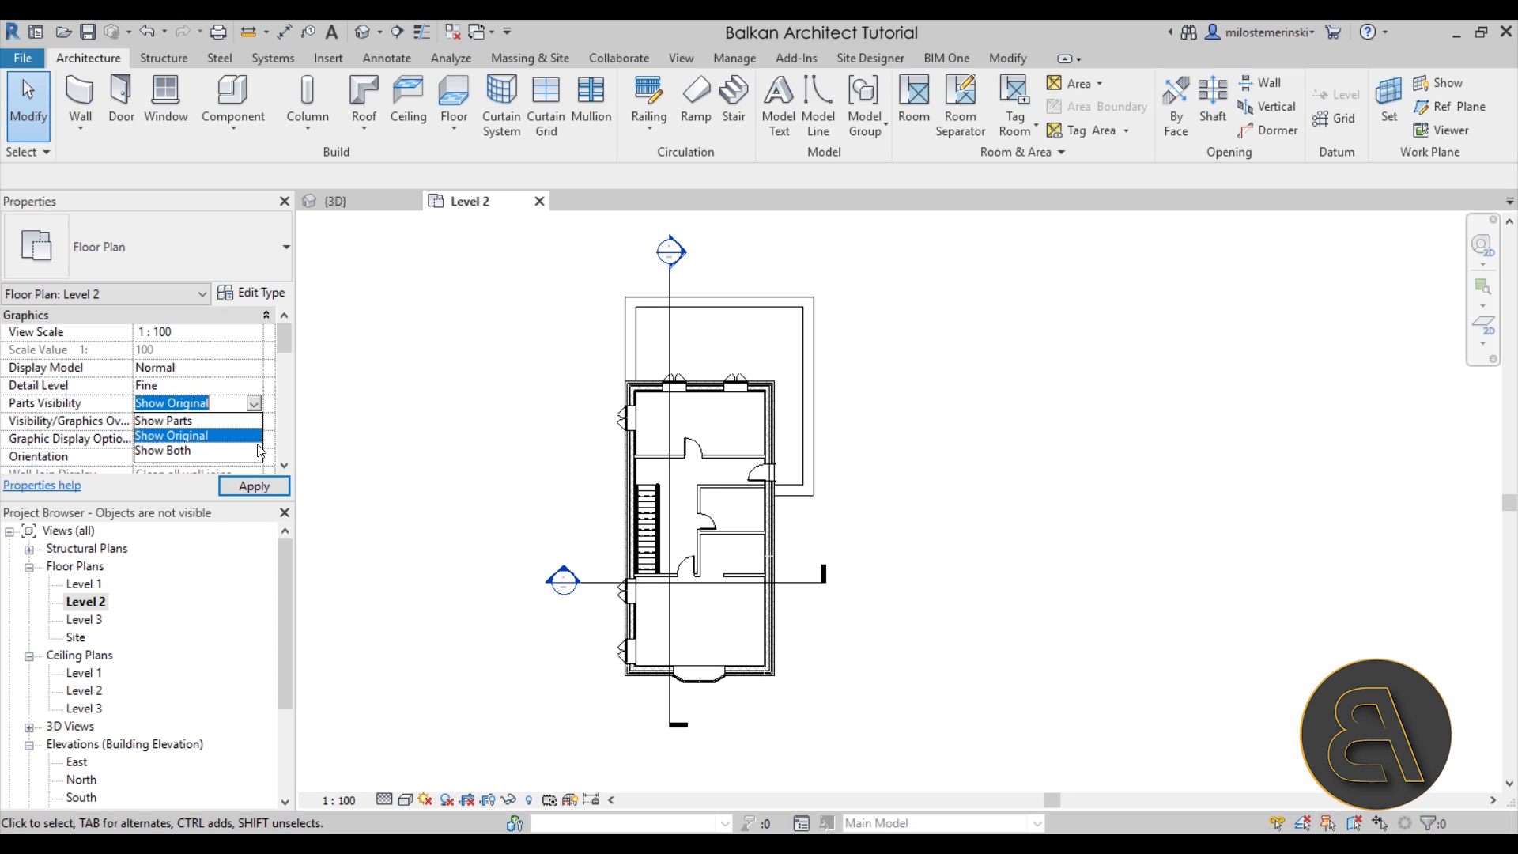
{"action": "left_click", "coordinate": [256, 408]}
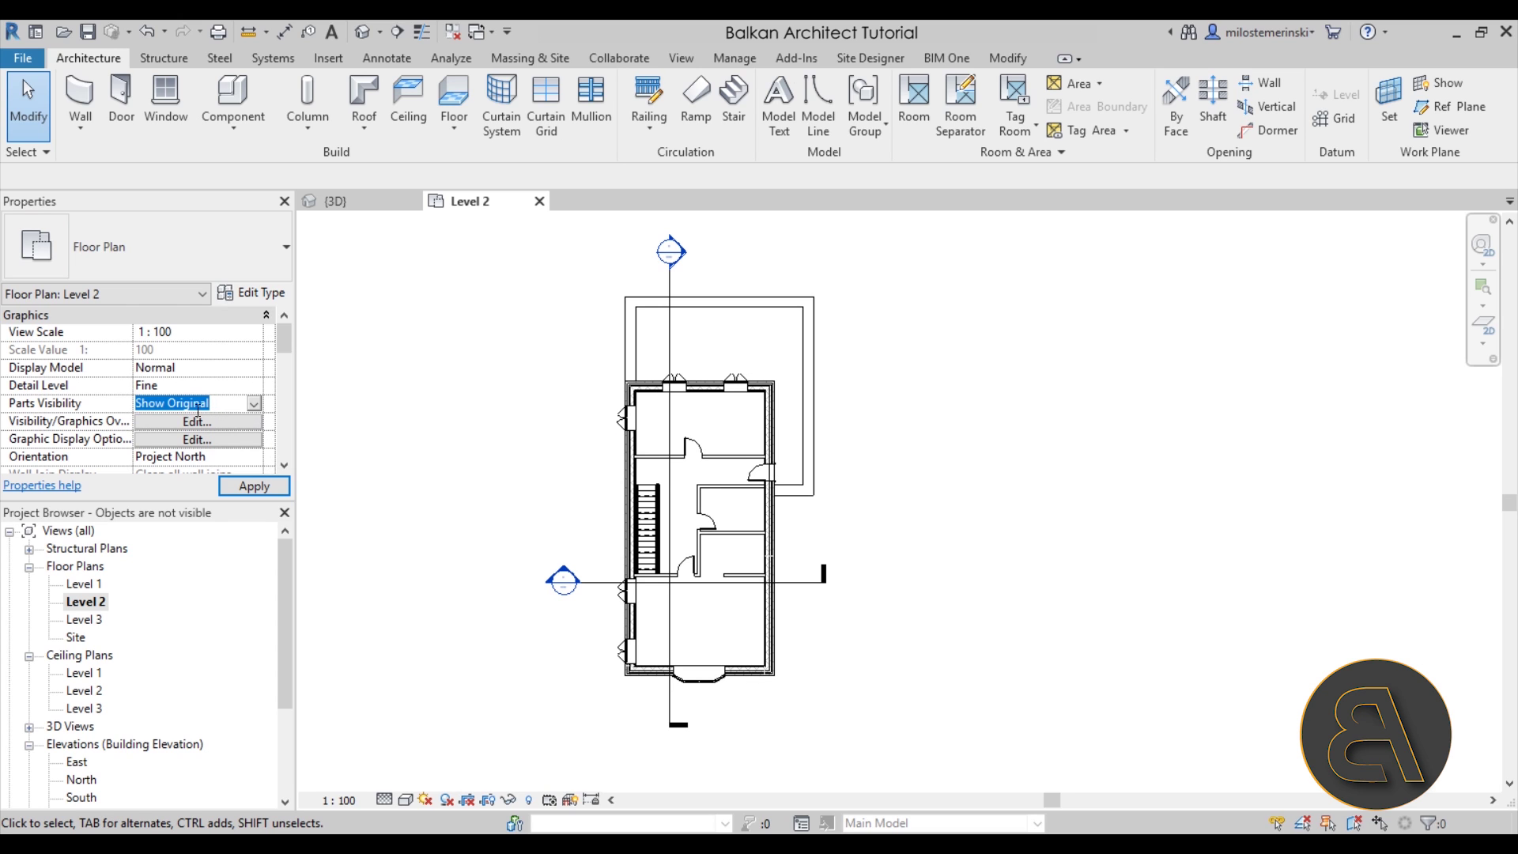
{"action": "left_click", "coordinate": [254, 403]}
{"action": "left_click", "coordinate": [253, 403]}
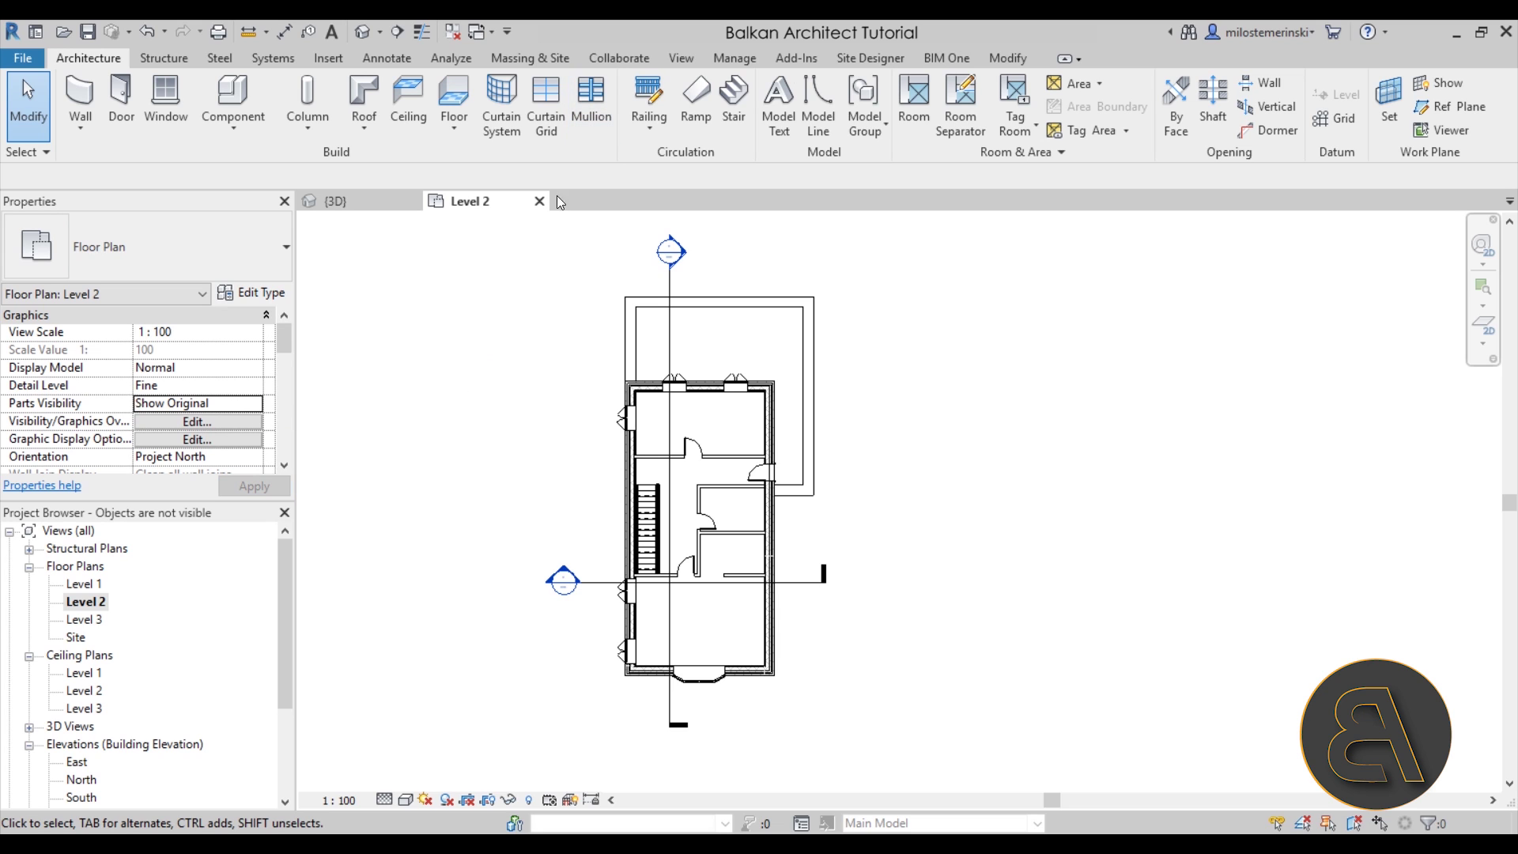
Examine the Underlay, Extents and Identity Data property groups of the Level 2 plan, collapsing and expanding them as needed.
{"action": "scroll", "coordinate": [227, 363], "scroll_direction": "down", "scroll_amount": 3}
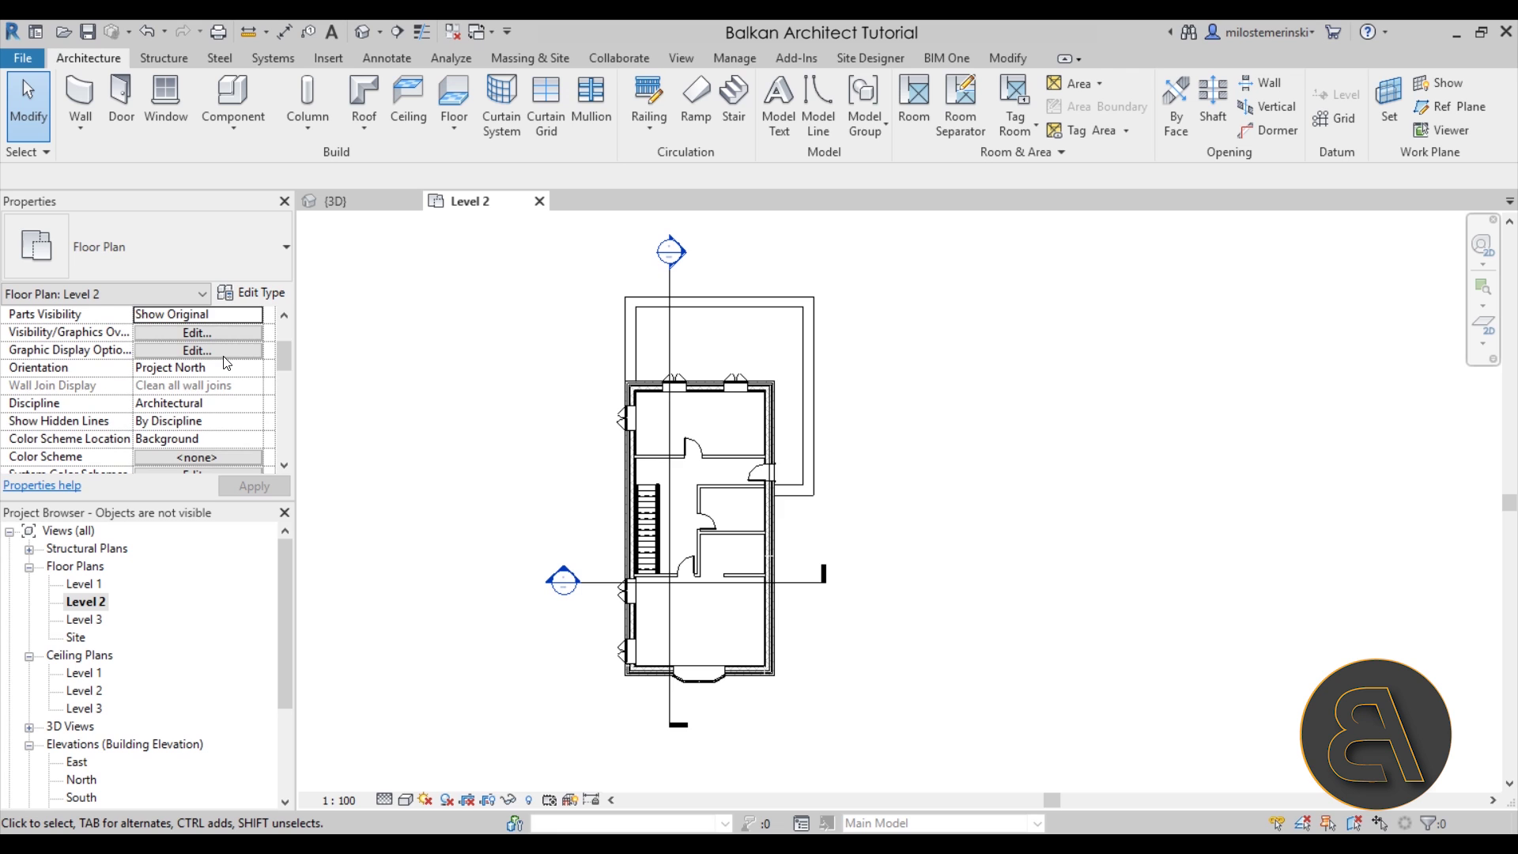
{"action": "scroll", "coordinate": [227, 362], "scroll_direction": "down", "scroll_amount": 5}
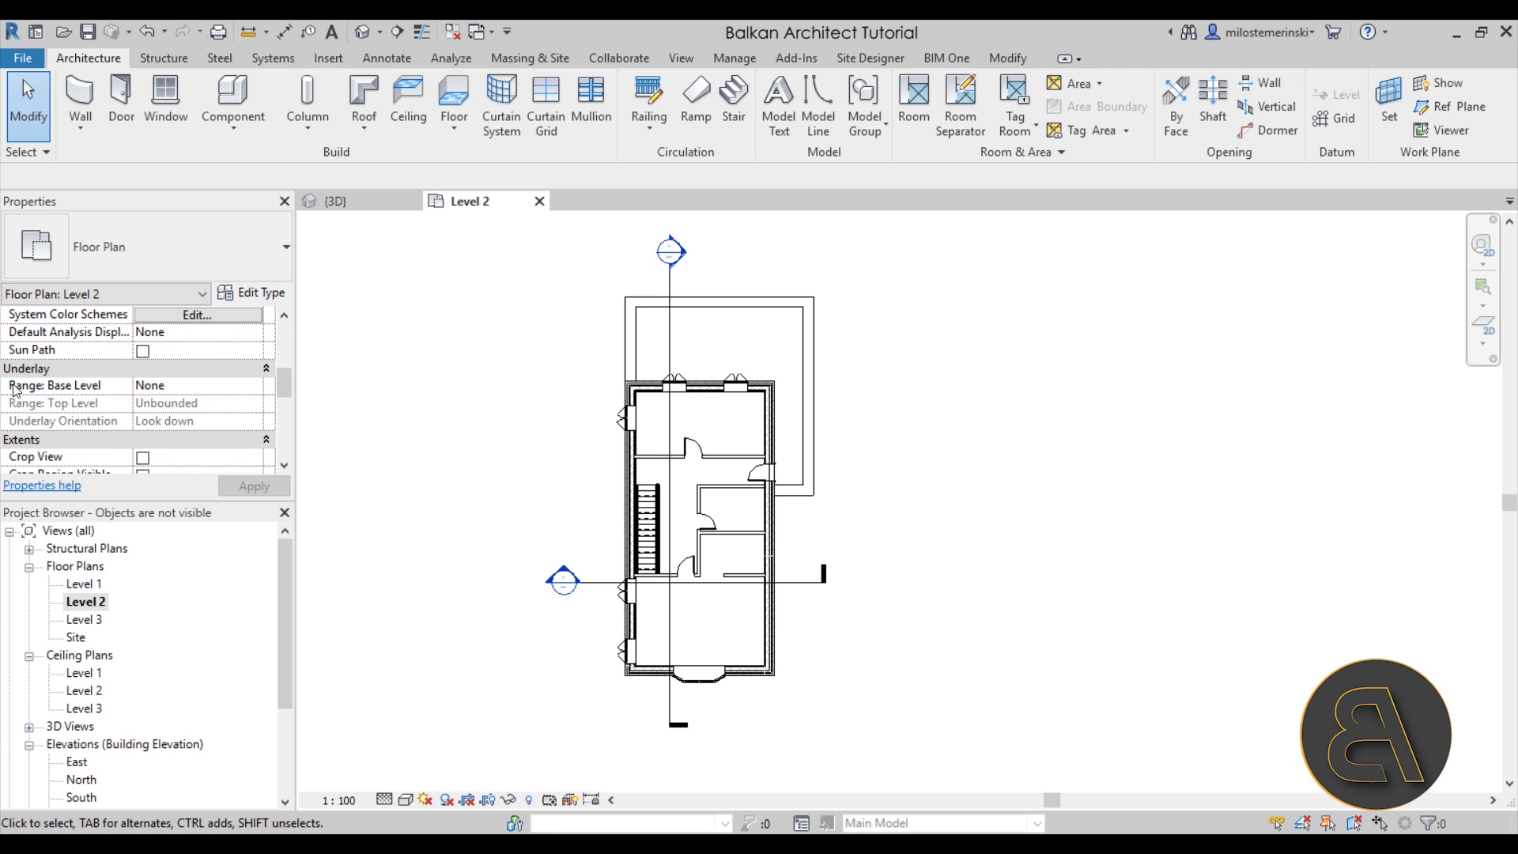
{"action": "scroll", "coordinate": [687, 534], "scroll_direction": "up", "scroll_amount": 1}
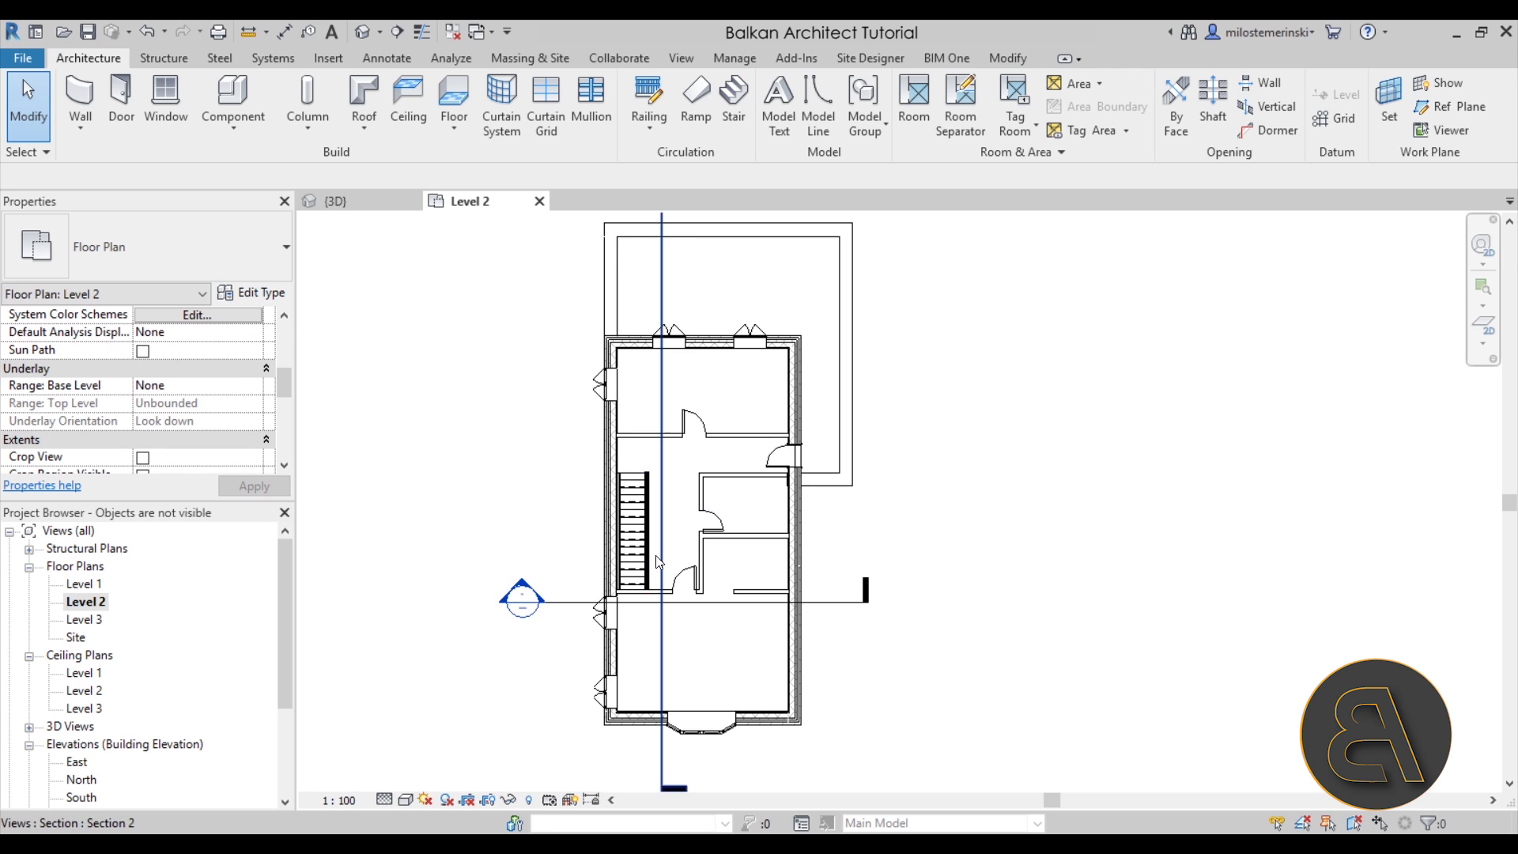
{"action": "scroll", "coordinate": [658, 562], "scroll_direction": "down", "scroll_amount": 1}
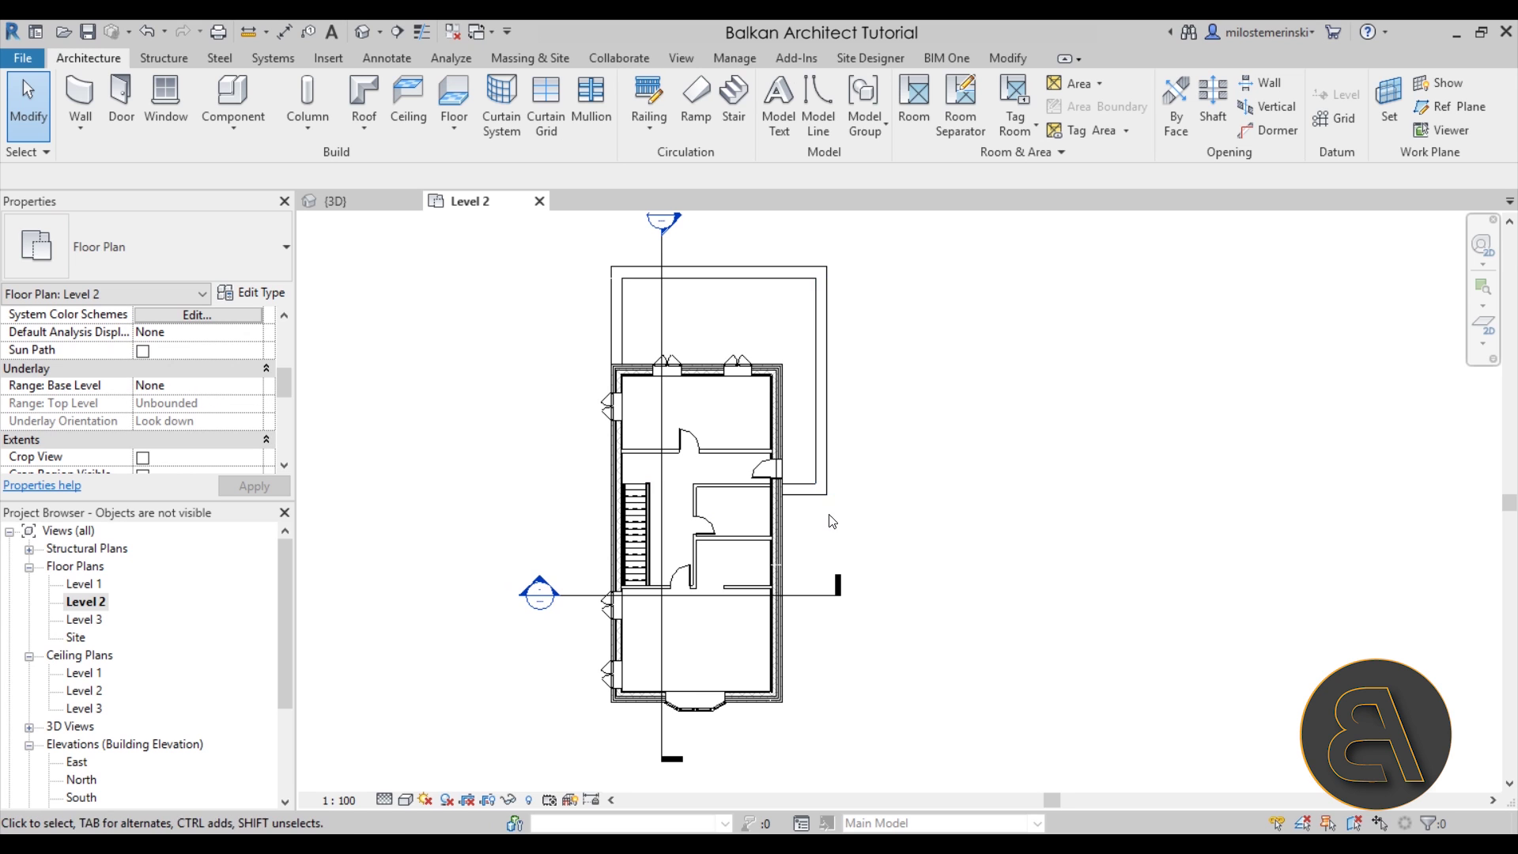
{"action": "middle_click_drag", "start_coordinate": [941, 531], "coordinate": [788, 547]}
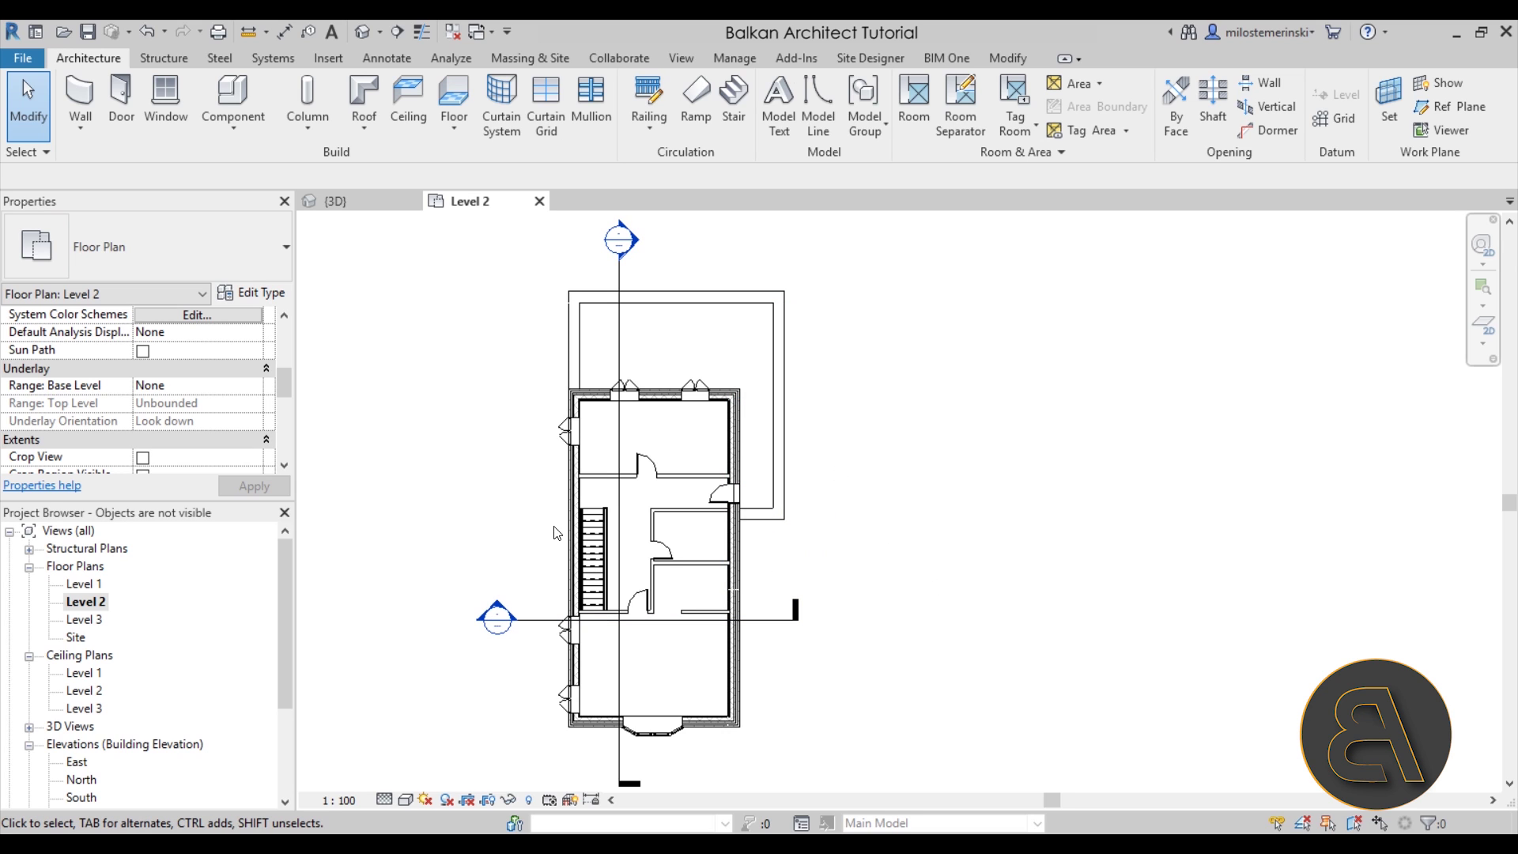
{"action": "left_click", "coordinate": [248, 369]}
{"action": "left_click", "coordinate": [253, 386]}
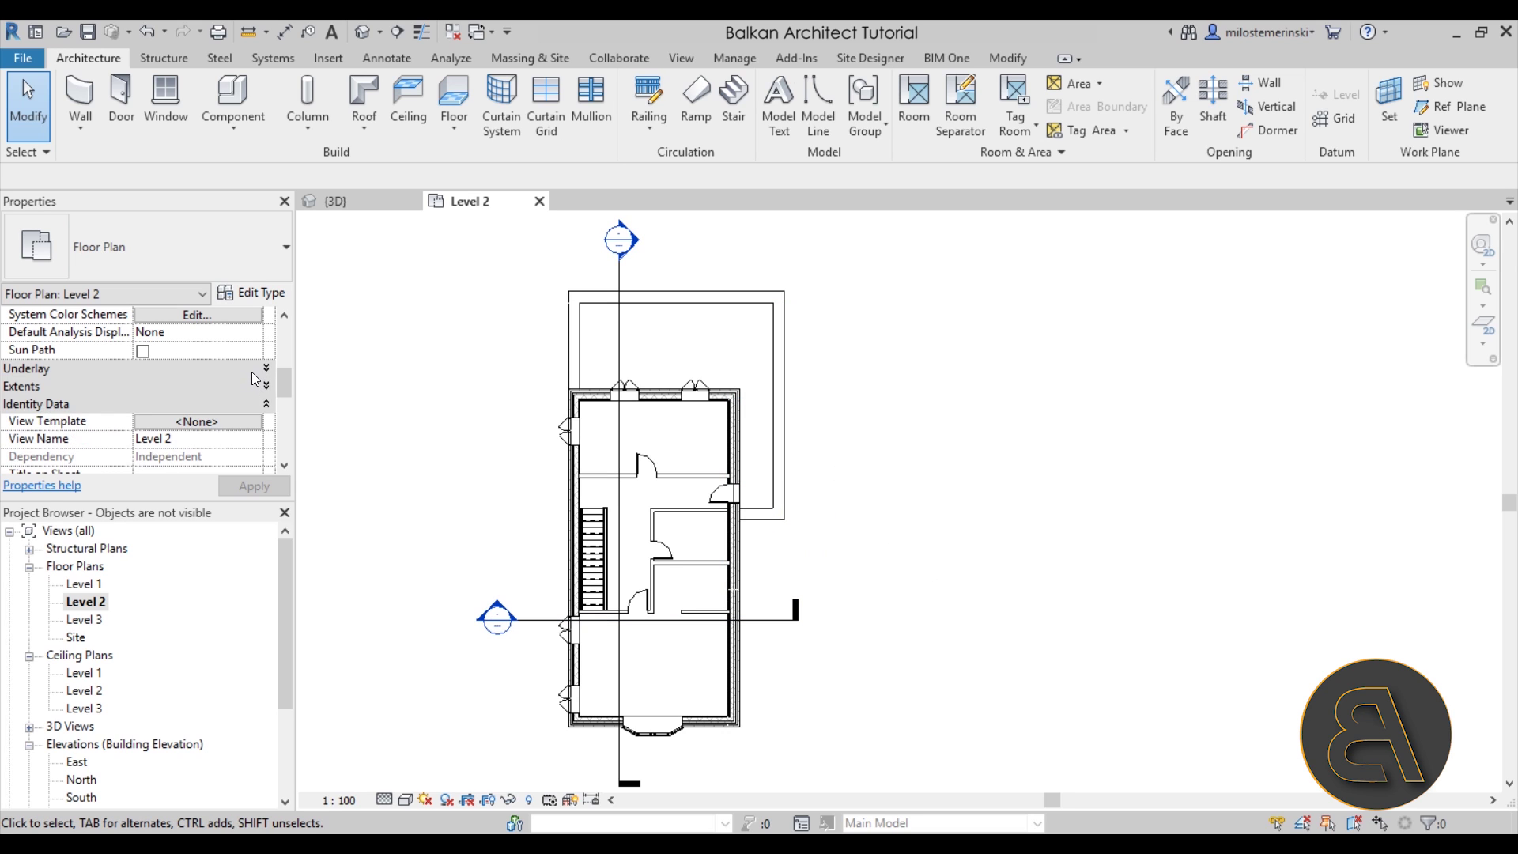
{"action": "left_click", "coordinate": [252, 374]}
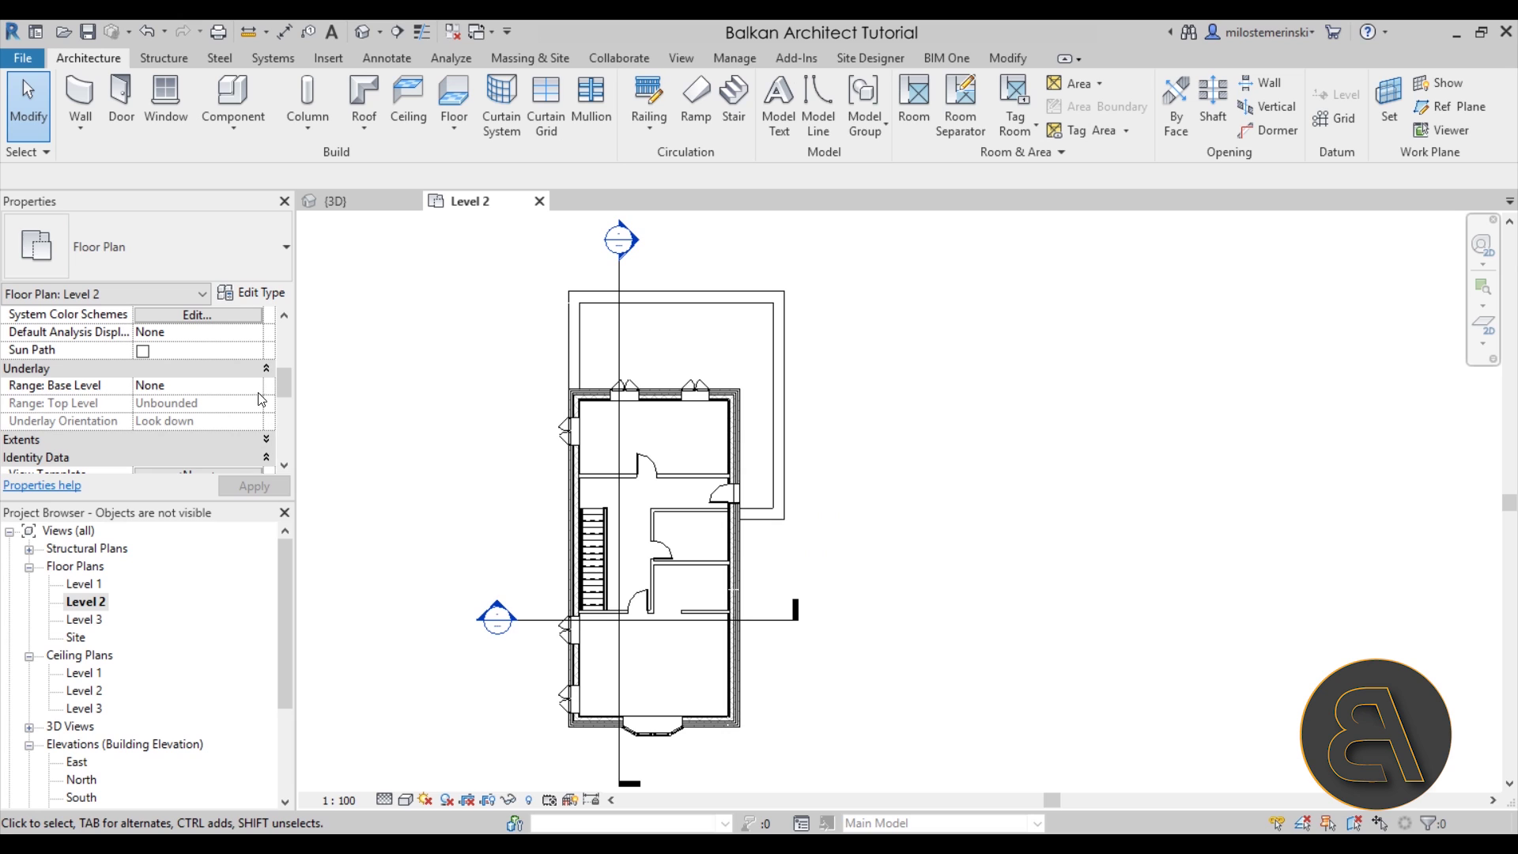
{"action": "left_click", "coordinate": [249, 459]}
{"action": "left_click", "coordinate": [251, 463]}
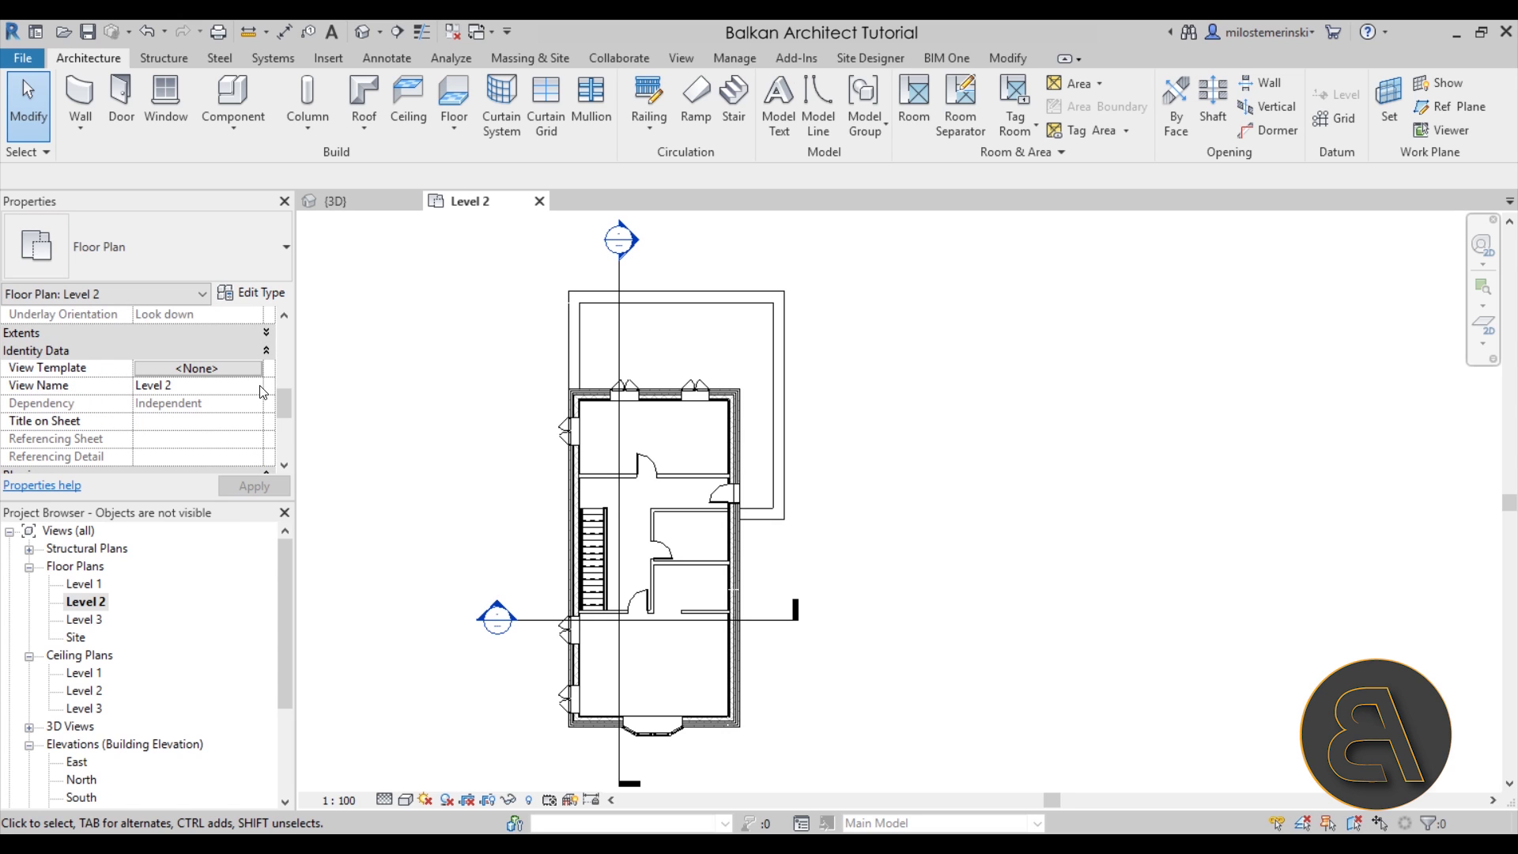
{"action": "left_click", "coordinate": [263, 335]}
{"action": "scroll", "coordinate": [263, 355], "scroll_direction": "up", "scroll_amount": 3}
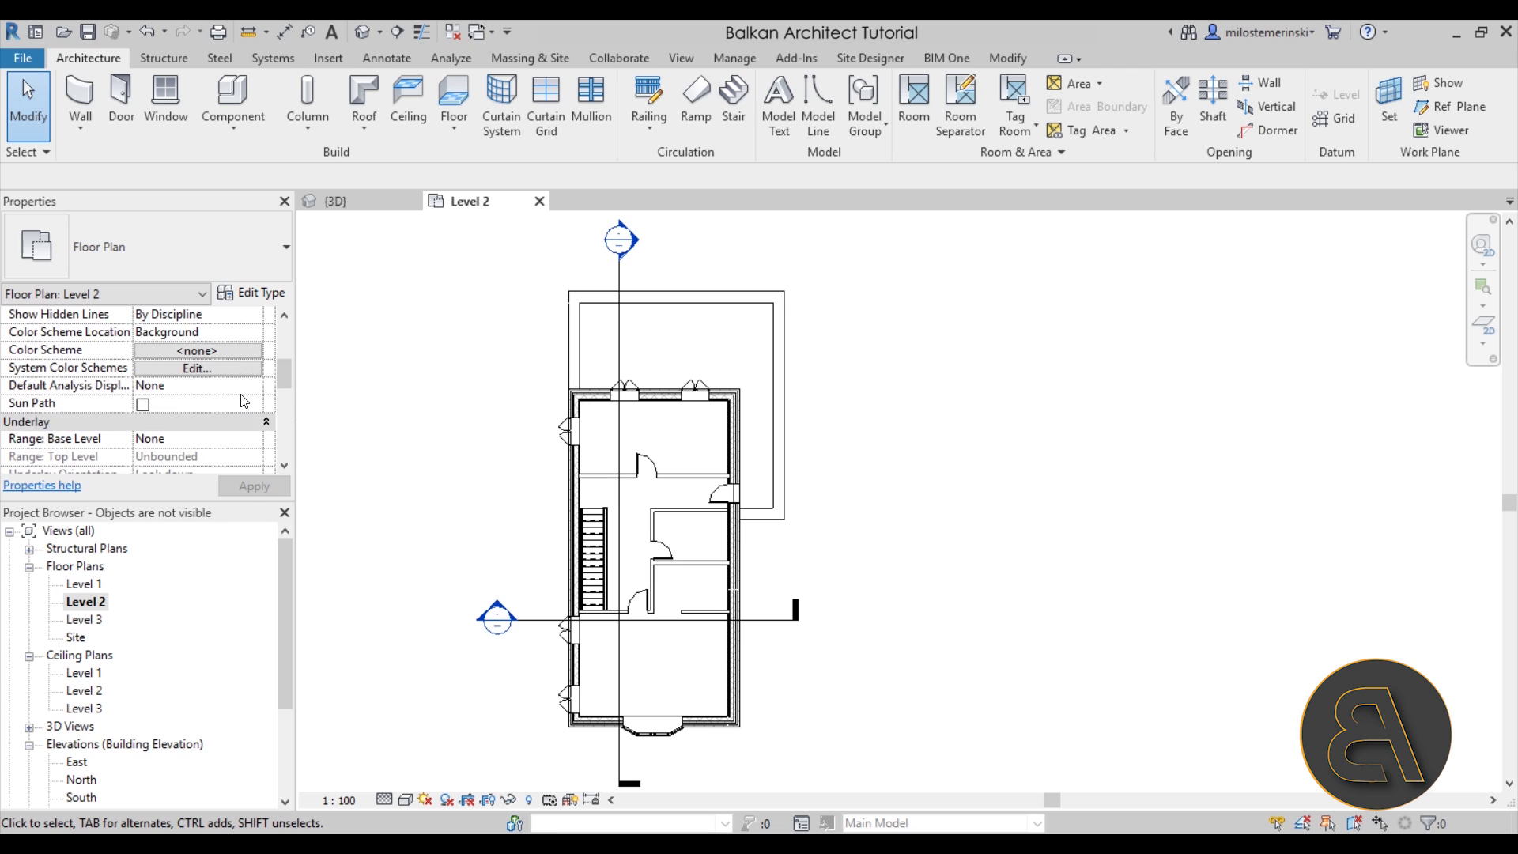
{"action": "scroll", "coordinate": [239, 358], "scroll_direction": "down", "scroll_amount": 2}
{"action": "scroll", "coordinate": [36, 415], "scroll_direction": "up", "scroll_amount": 1}
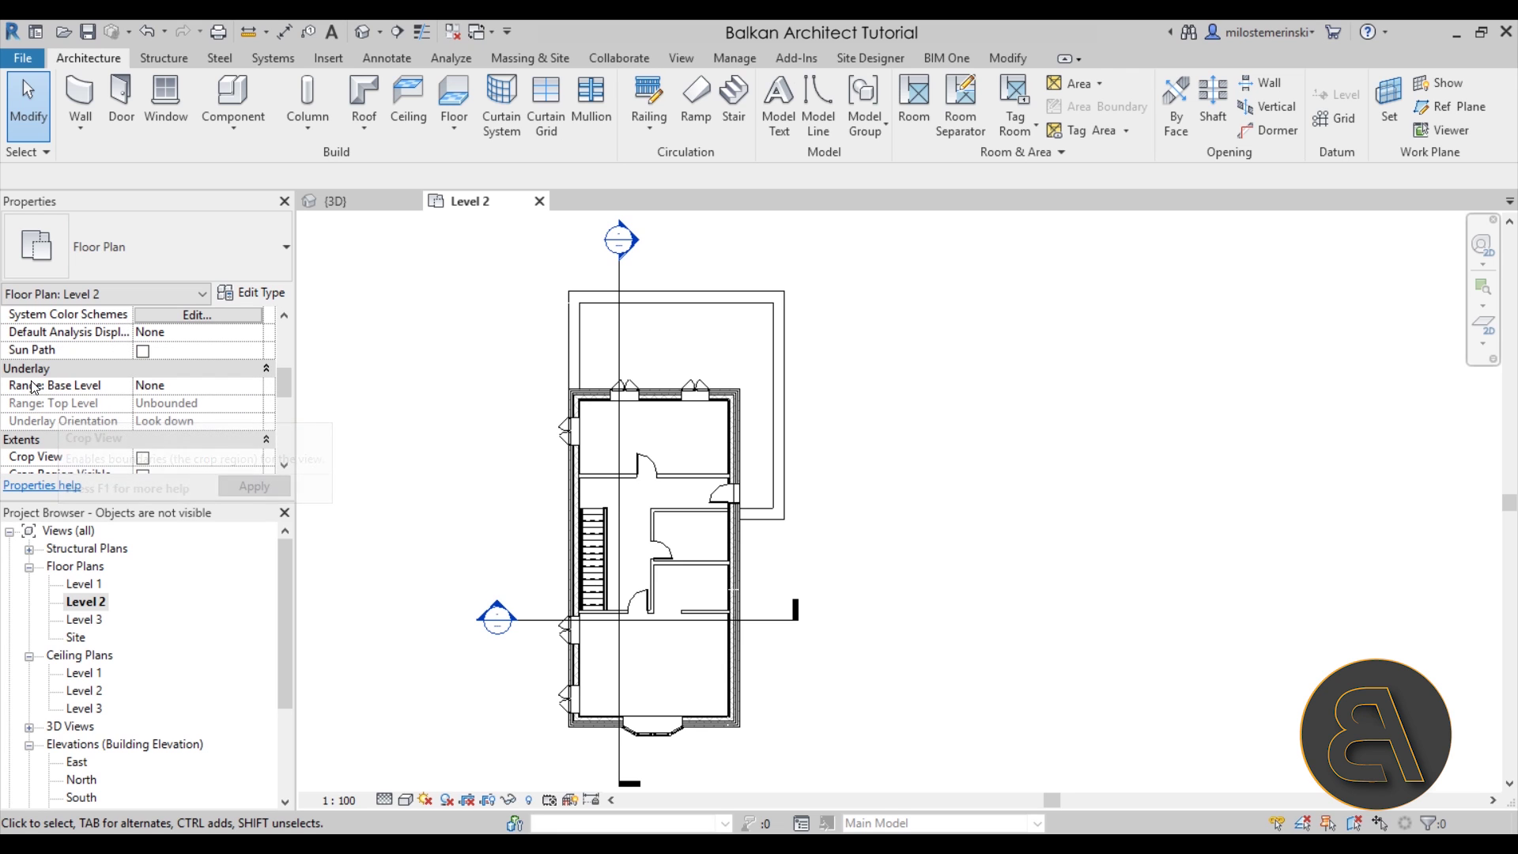
Try Level 1 as the underlay base level of the Level 2 plan, and restore it to None.
{"action": "left_click", "coordinate": [250, 389]}
{"action": "left_click", "coordinate": [175, 418]}
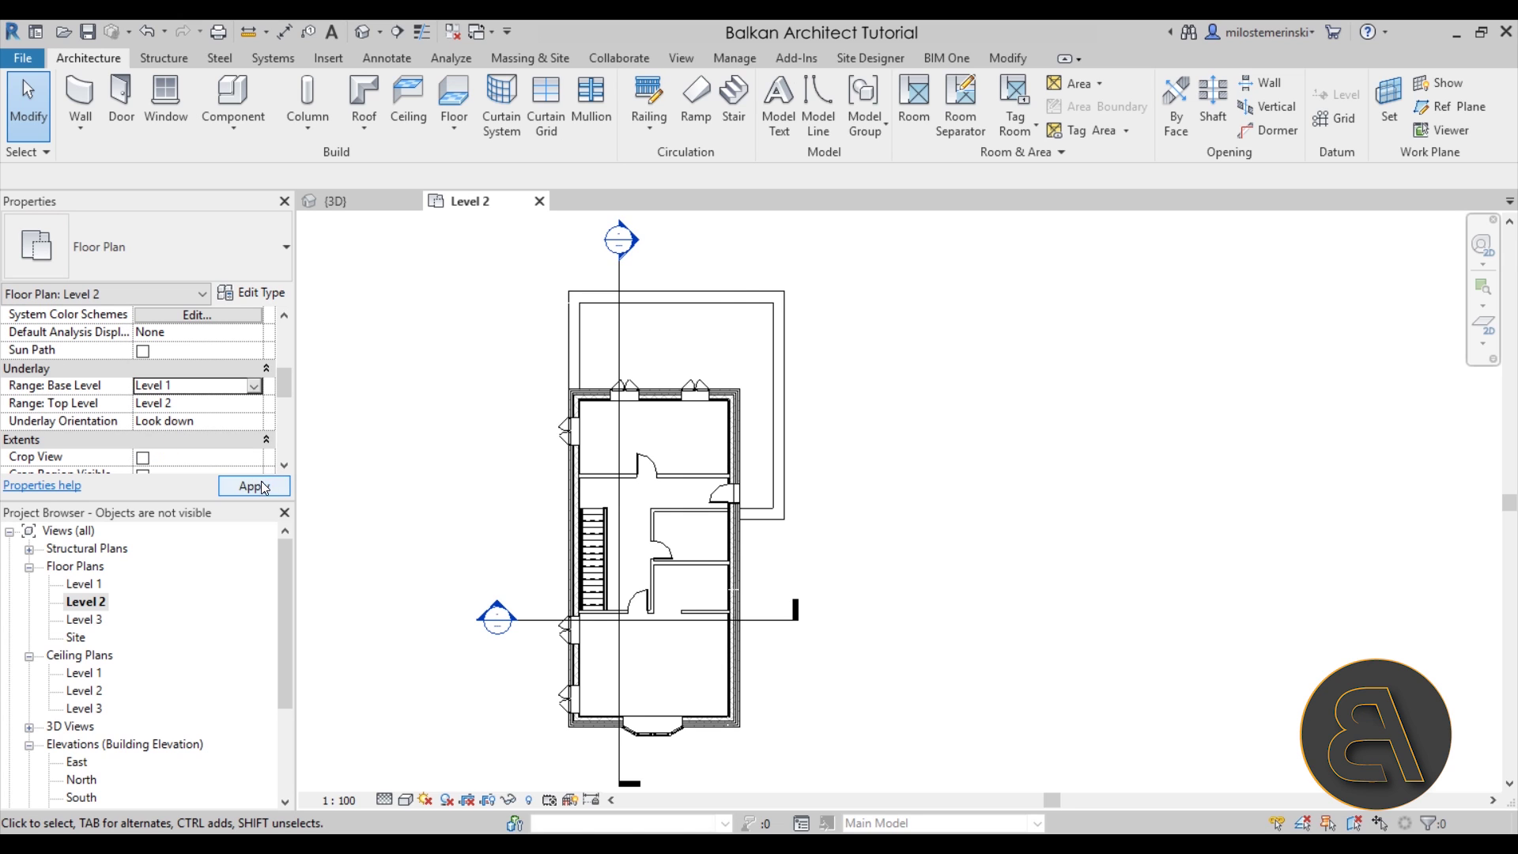
{"action": "left_click", "coordinate": [263, 487]}
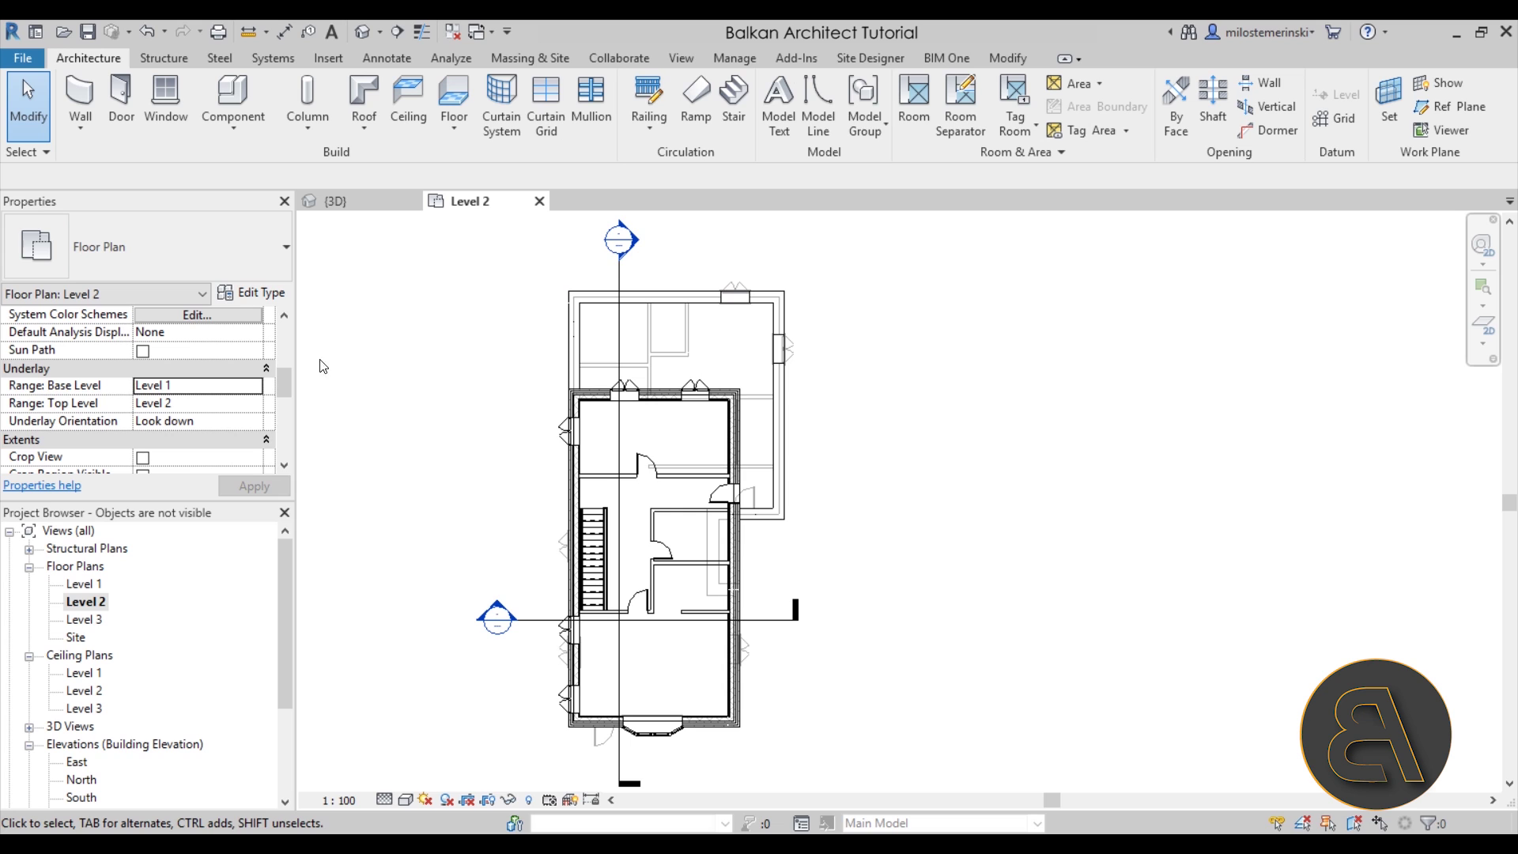
{"action": "left_click", "coordinate": [254, 386]}
{"action": "left_click", "coordinate": [176, 408]}
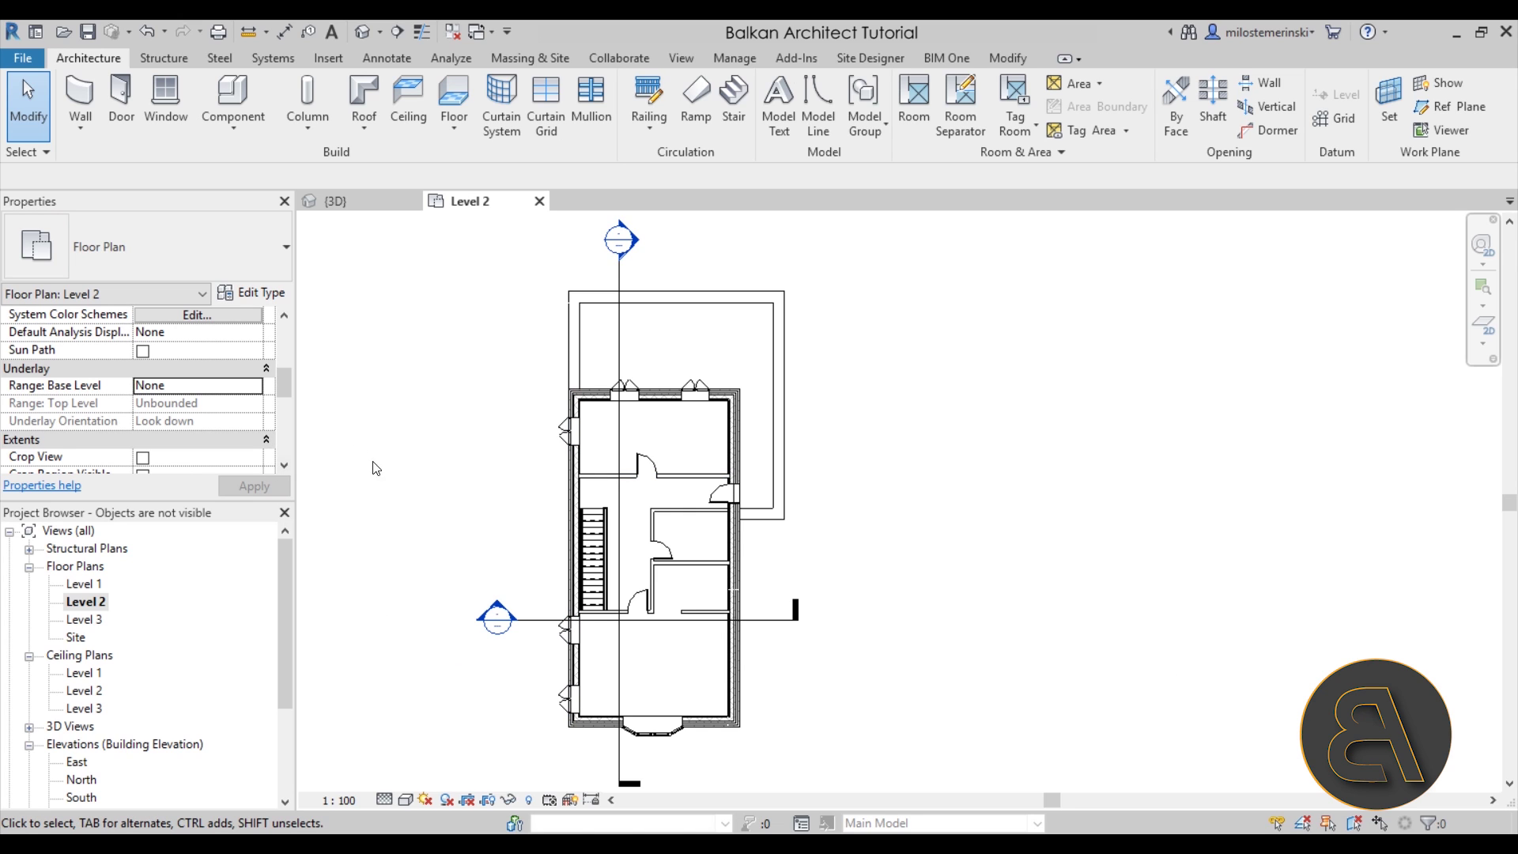
{"action": "scroll", "coordinate": [775, 509], "scroll_direction": "down", "scroll_amount": 3}
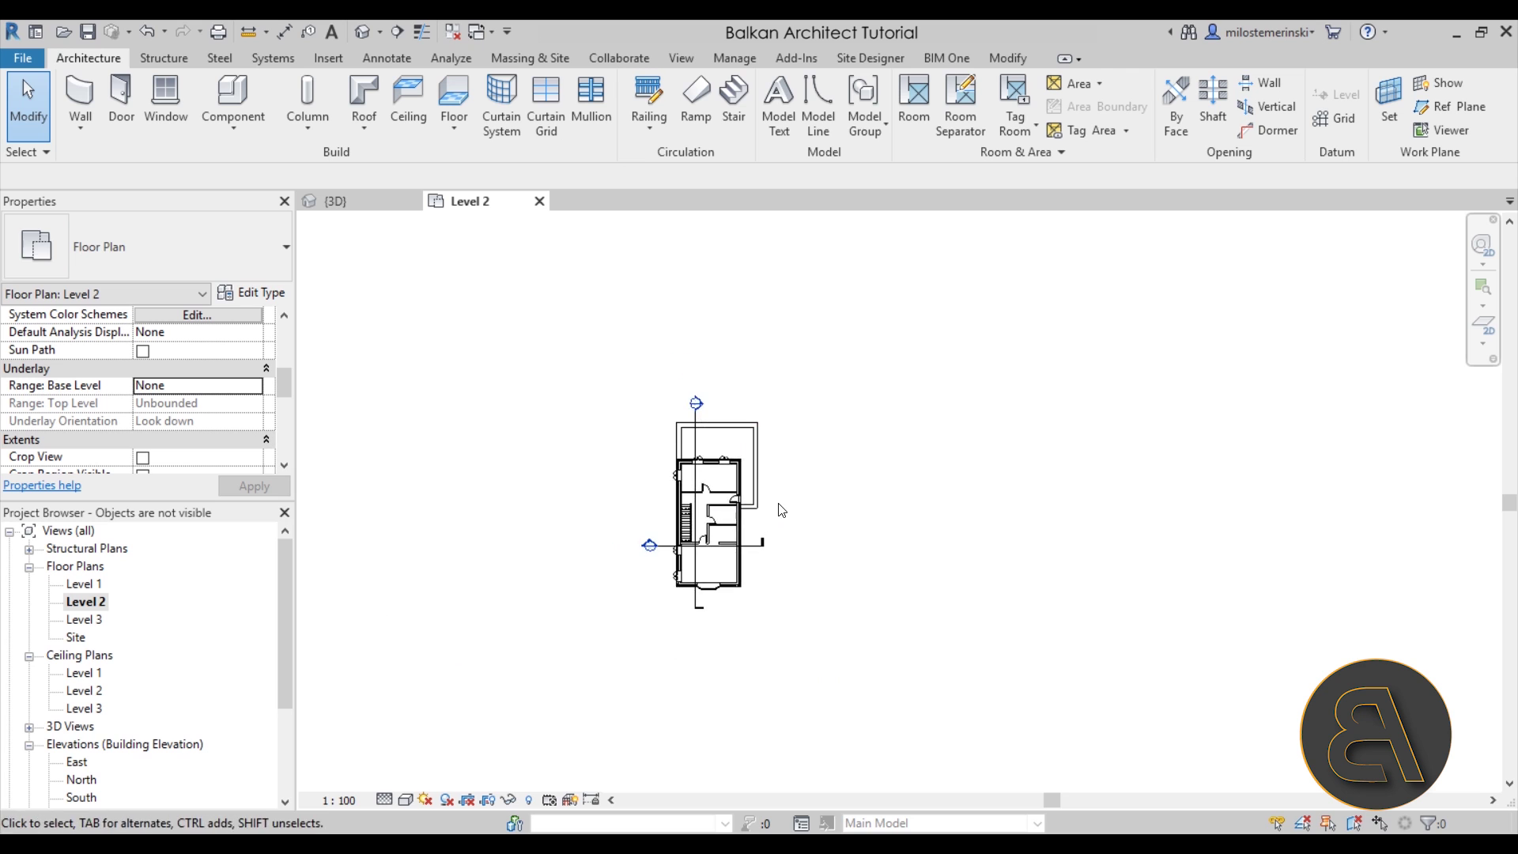
{"action": "scroll", "coordinate": [743, 506], "scroll_direction": "up", "scroll_amount": 3}
{"action": "scroll", "coordinate": [229, 450], "scroll_direction": "down", "scroll_amount": 1}
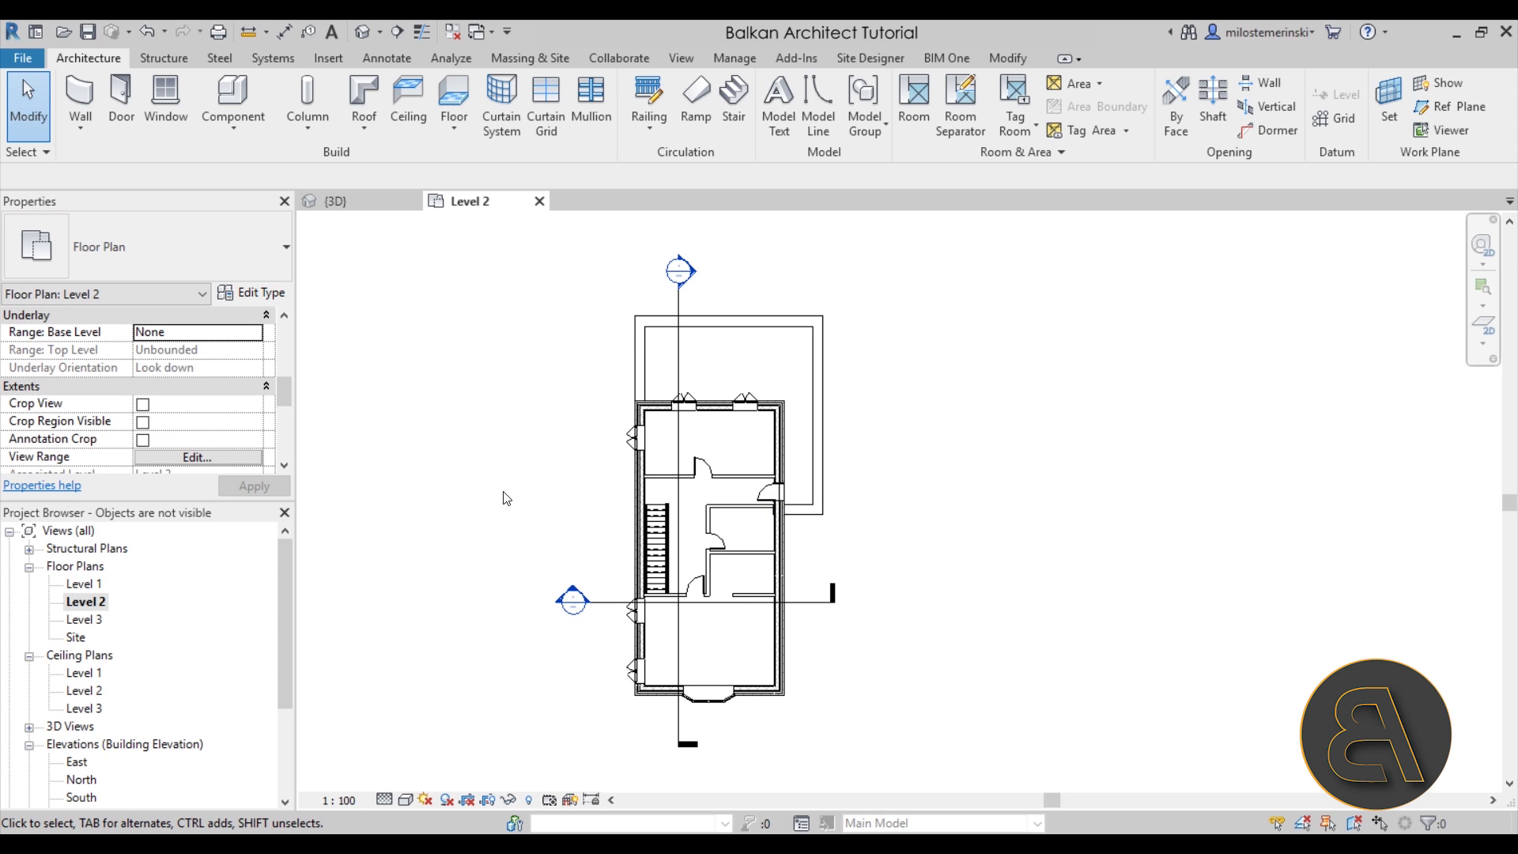
Place an M_Desk 1525 x 762mm component on the Level 2 plan, well outside the house to the east.
{"action": "scroll", "coordinate": [665, 443], "scroll_direction": "down", "scroll_amount": 1}
{"action": "scroll", "coordinate": [577, 485], "scroll_direction": "up", "scroll_amount": 1}
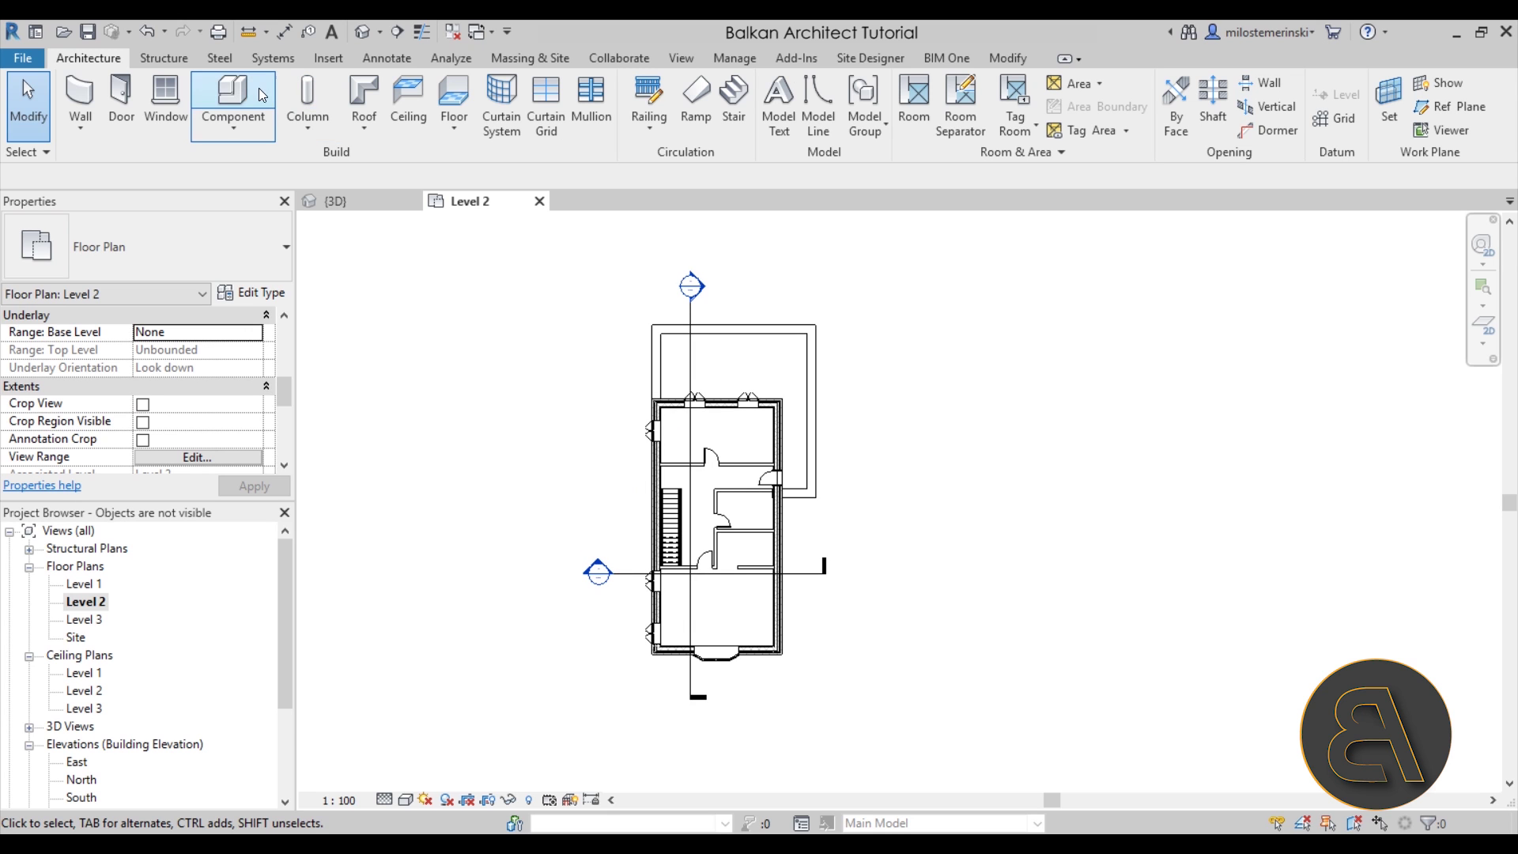
{"action": "left_click", "coordinate": [198, 87]}
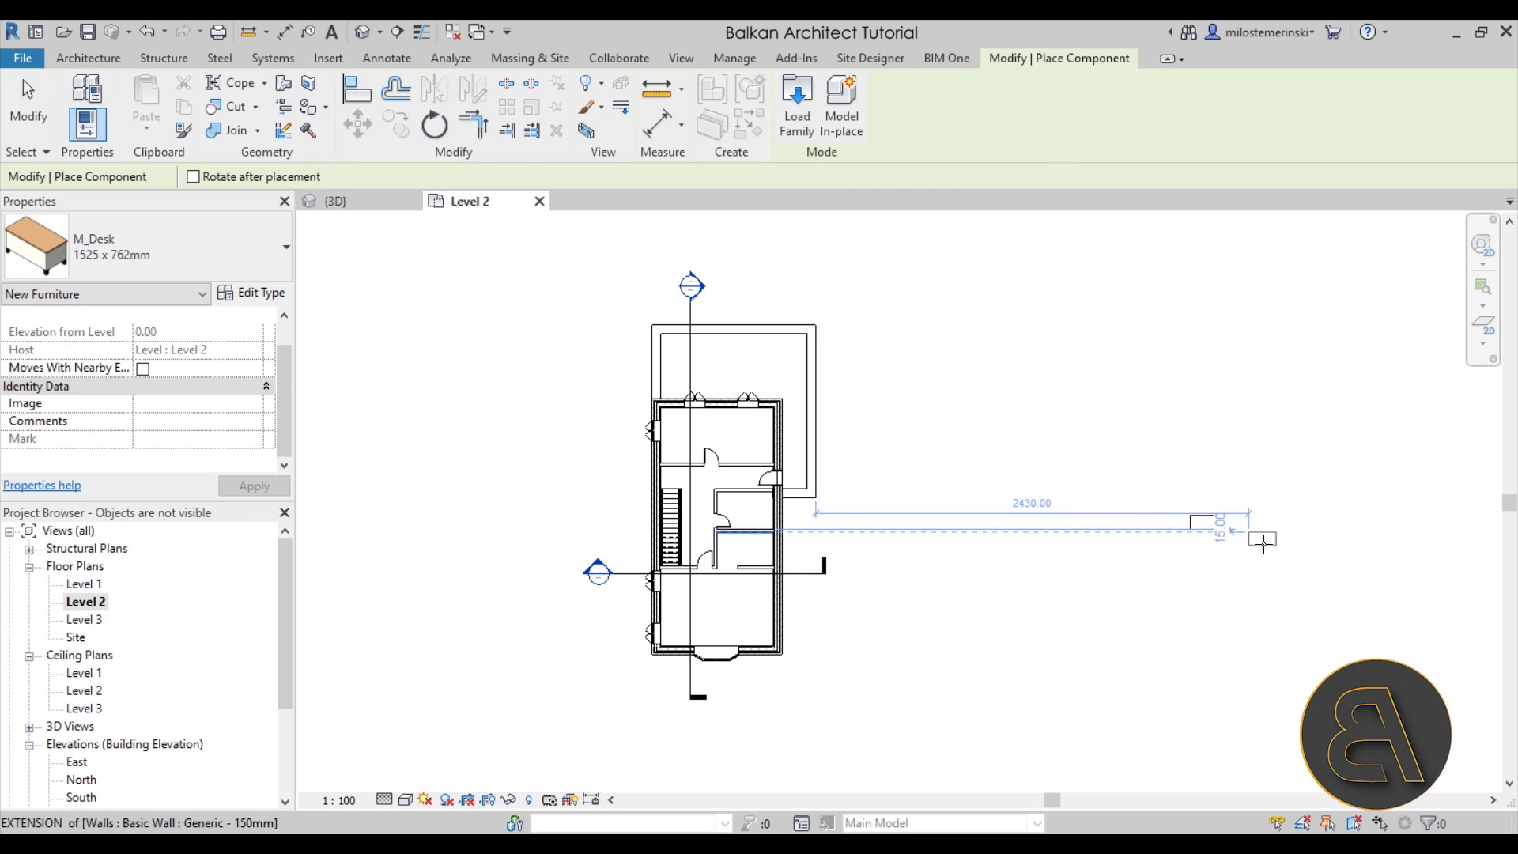
{"action": "left_click", "coordinate": [1208, 529]}
{"action": "key", "text": "Escape"}
{"action": "key", "text": "Escape"}
{"action": "left_click", "coordinate": [1208, 529]}
{"action": "left_click", "coordinate": [1088, 577]}
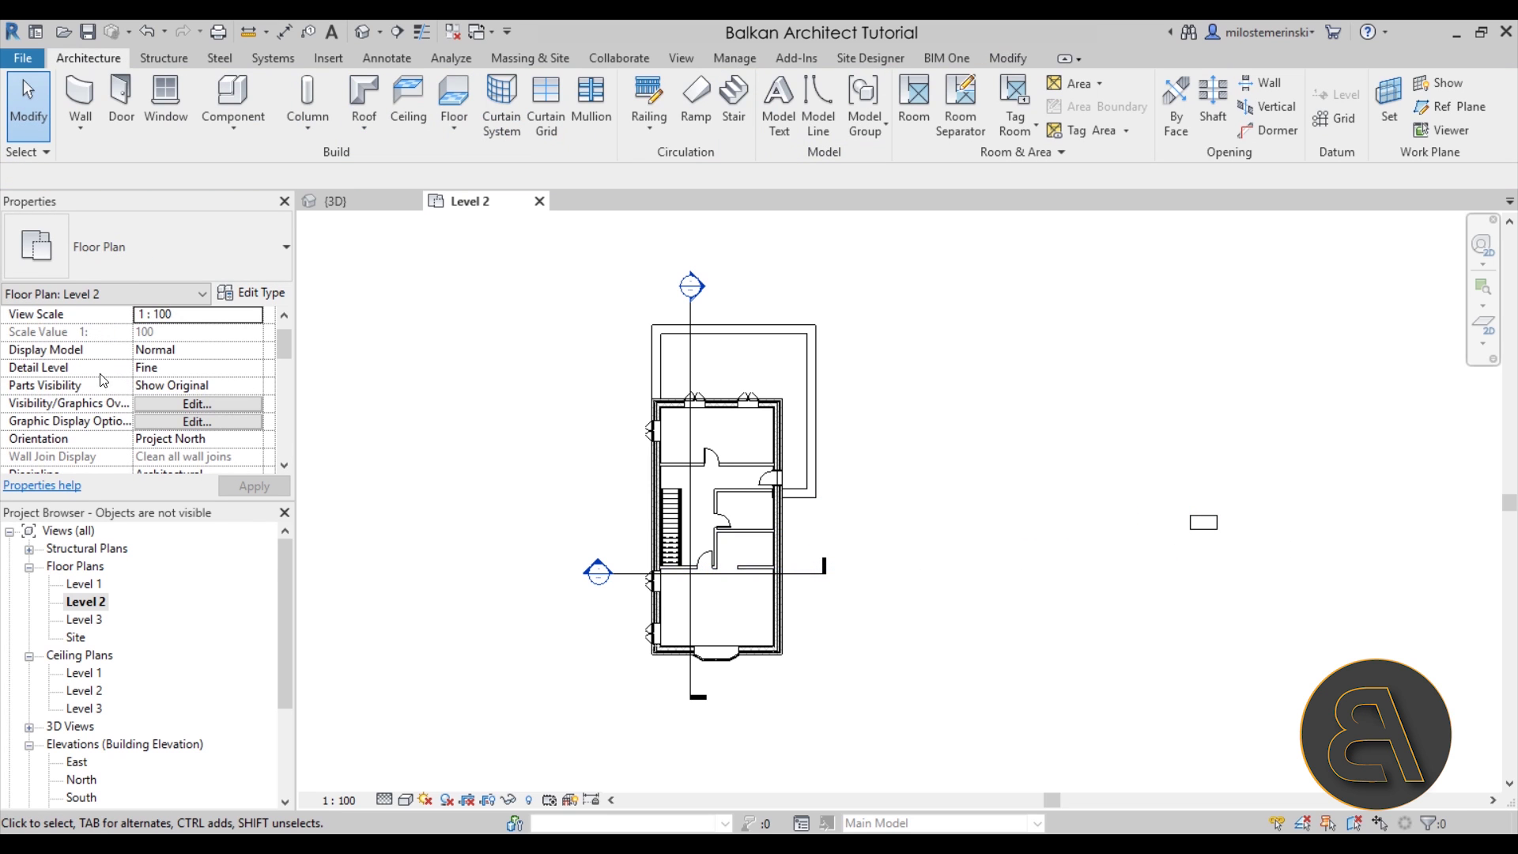
Turn on Crop View and Crop Region Visible for the Level 2 plan.
{"action": "scroll", "coordinate": [226, 359], "scroll_direction": "down", "scroll_amount": 6}
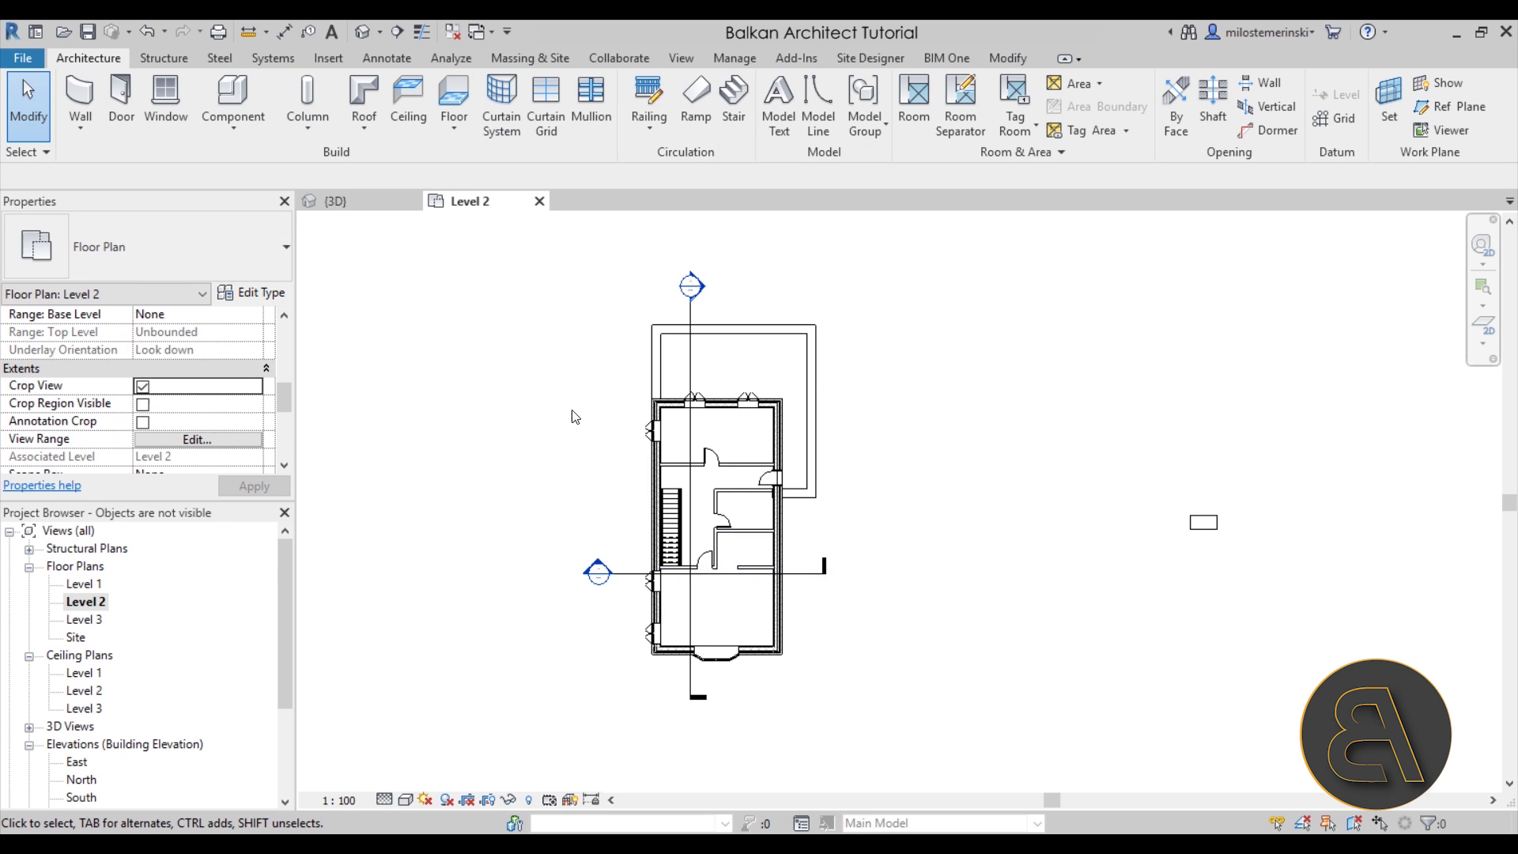
{"action": "scroll", "coordinate": [952, 411], "scroll_direction": "down", "scroll_amount": 6}
{"action": "scroll", "coordinate": [955, 451], "scroll_direction": "up", "scroll_amount": 2}
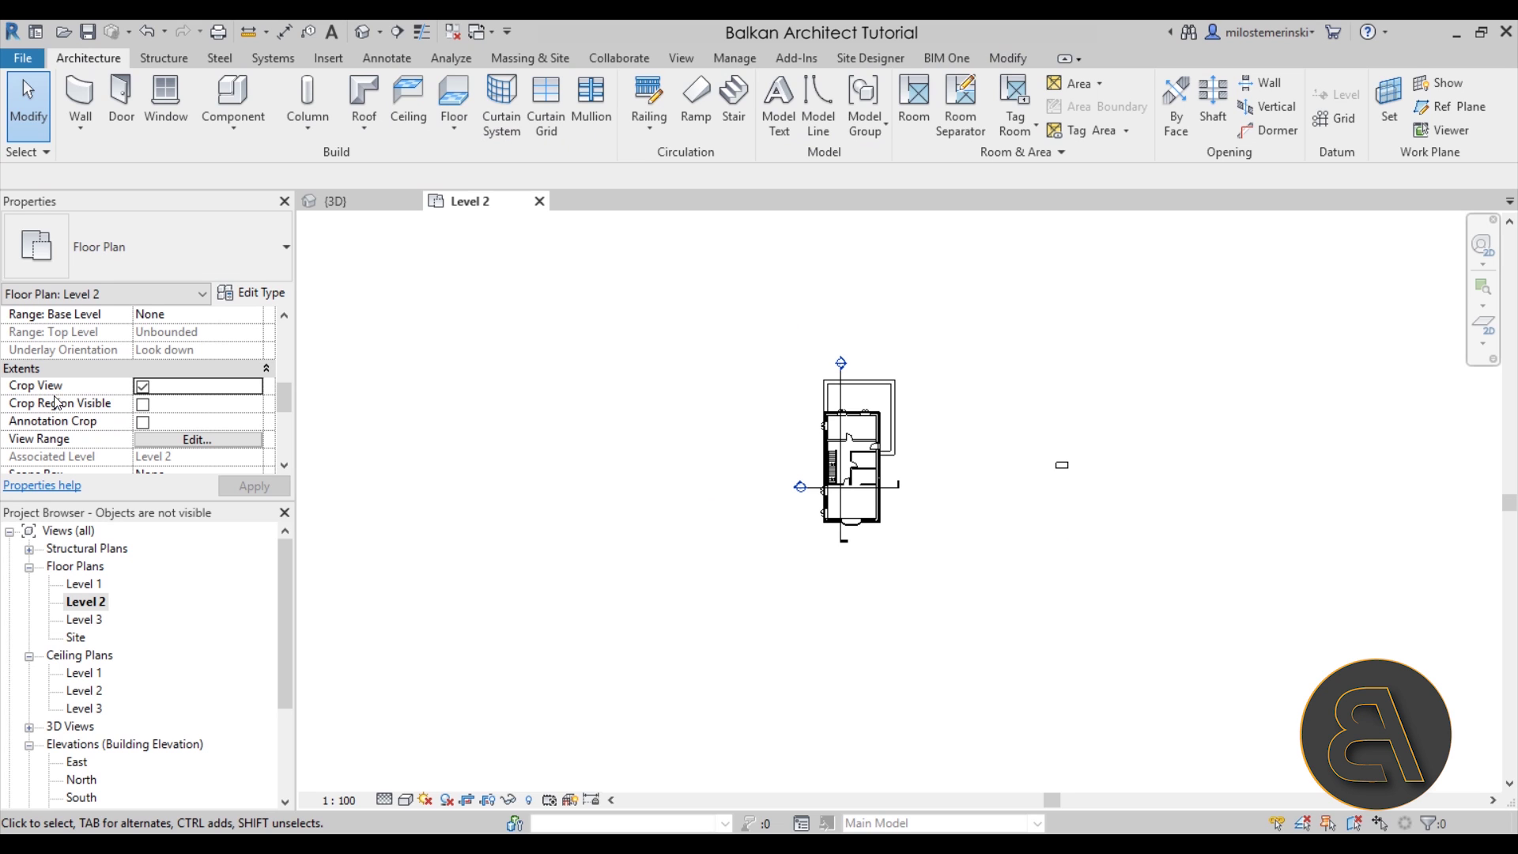
{"action": "left_click", "coordinate": [142, 404]}
{"action": "scroll", "coordinate": [854, 444], "scroll_direction": "up", "scroll_amount": 1}
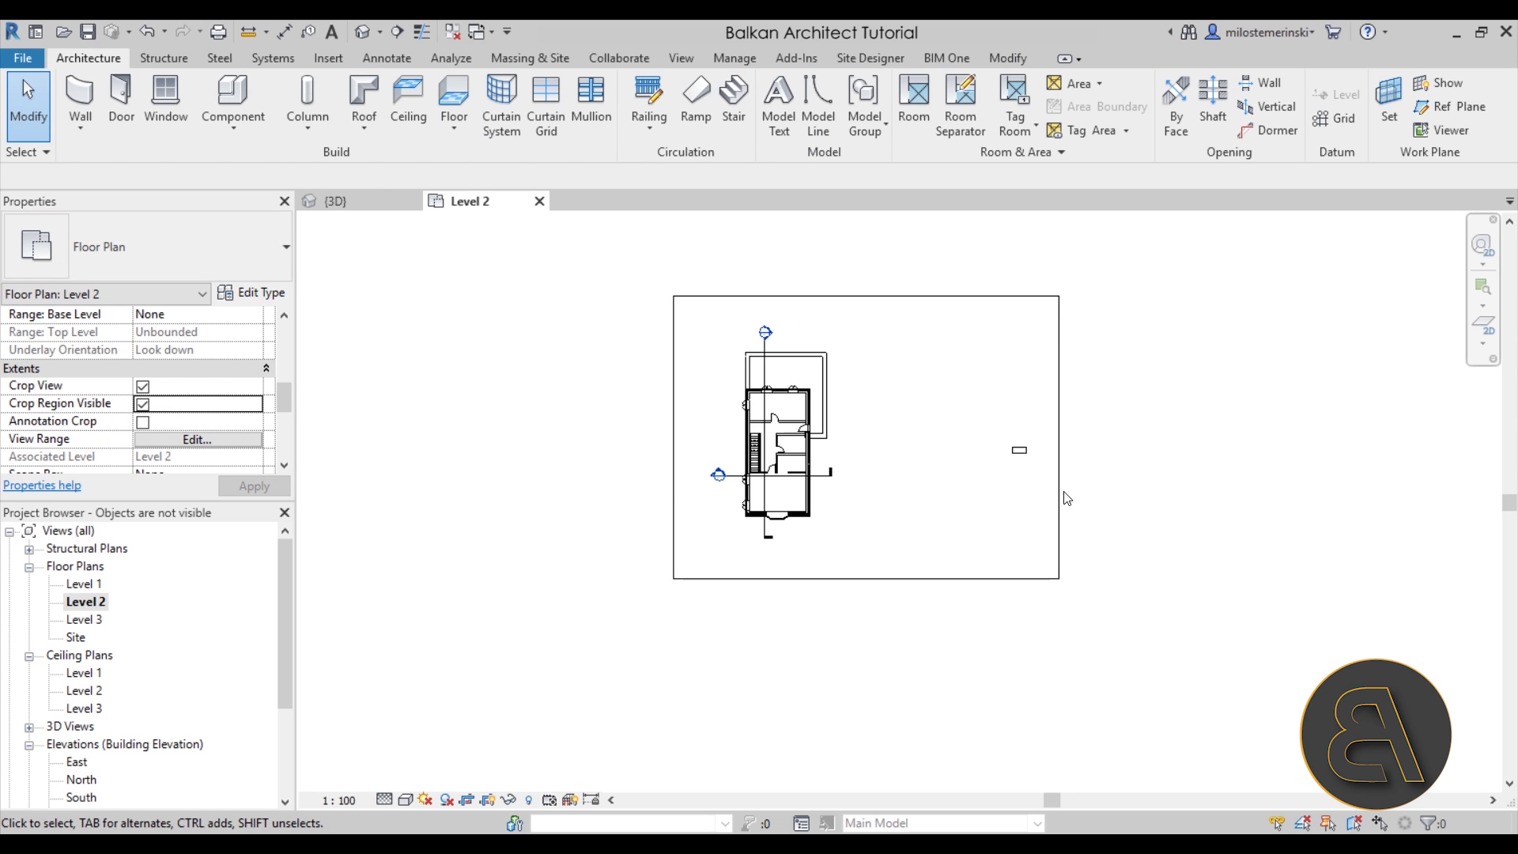
Shrink the crop region by moving its east edge in between the house and the desk.
{"action": "left_click", "coordinate": [774, 441]}
{"action": "left_click_drag", "start_coordinate": [774, 440], "coordinate": [889, 447]}
{"action": "scroll", "coordinate": [878, 427], "scroll_direction": "up", "scroll_amount": 3}
{"action": "key", "text": "Escape"}
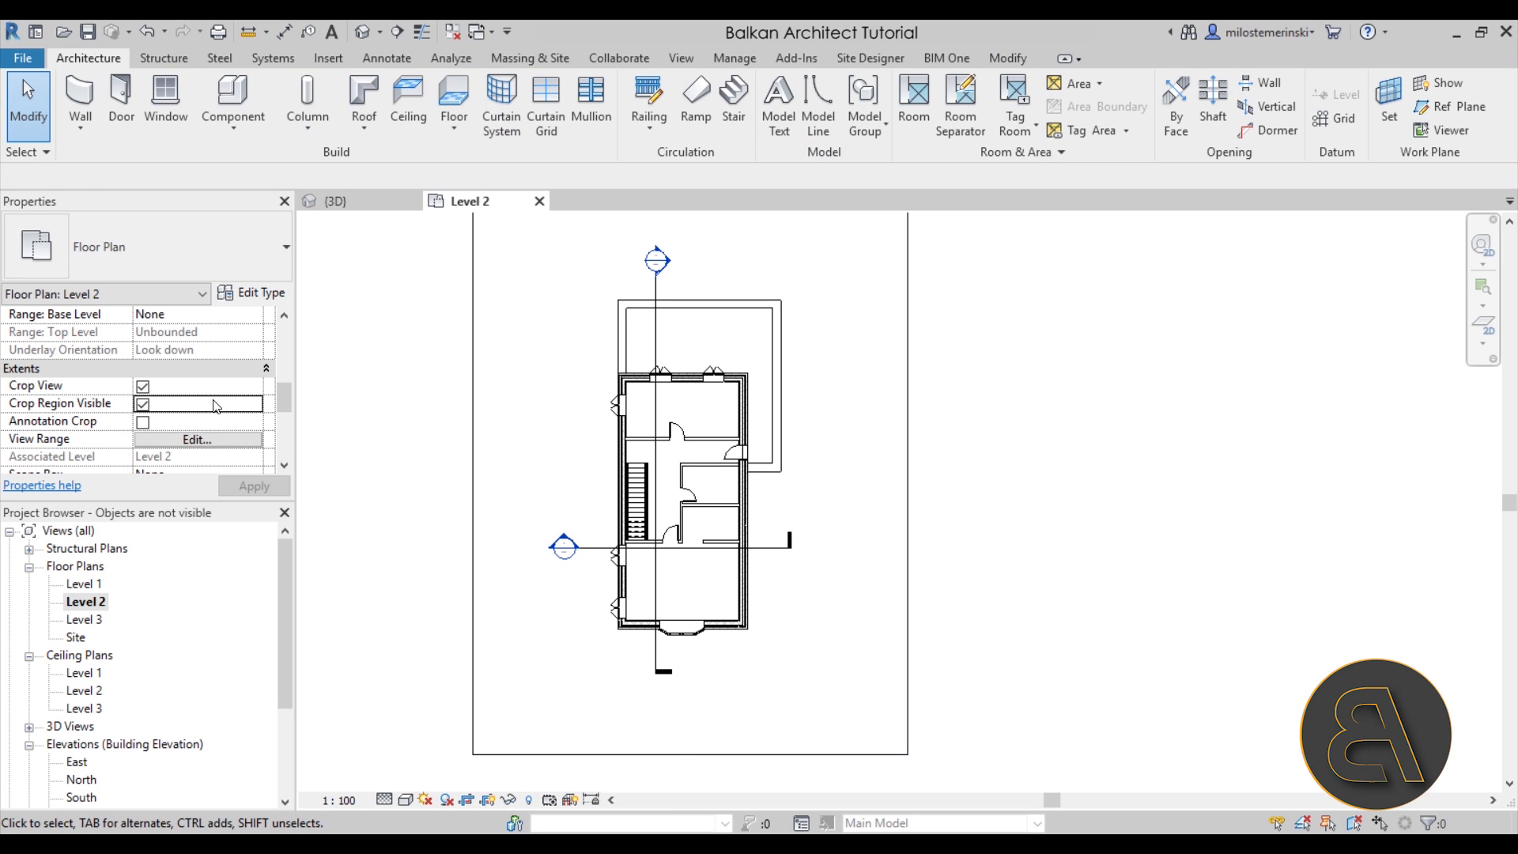
Hide the crop region boundary, and turn off Crop View to bring back the desk.
{"action": "left_click", "coordinate": [142, 404]}
{"action": "scroll", "coordinate": [767, 432], "scroll_direction": "down", "scroll_amount": 1}
{"action": "middle_click_drag", "start_coordinate": [767, 432], "coordinate": [688, 480]}
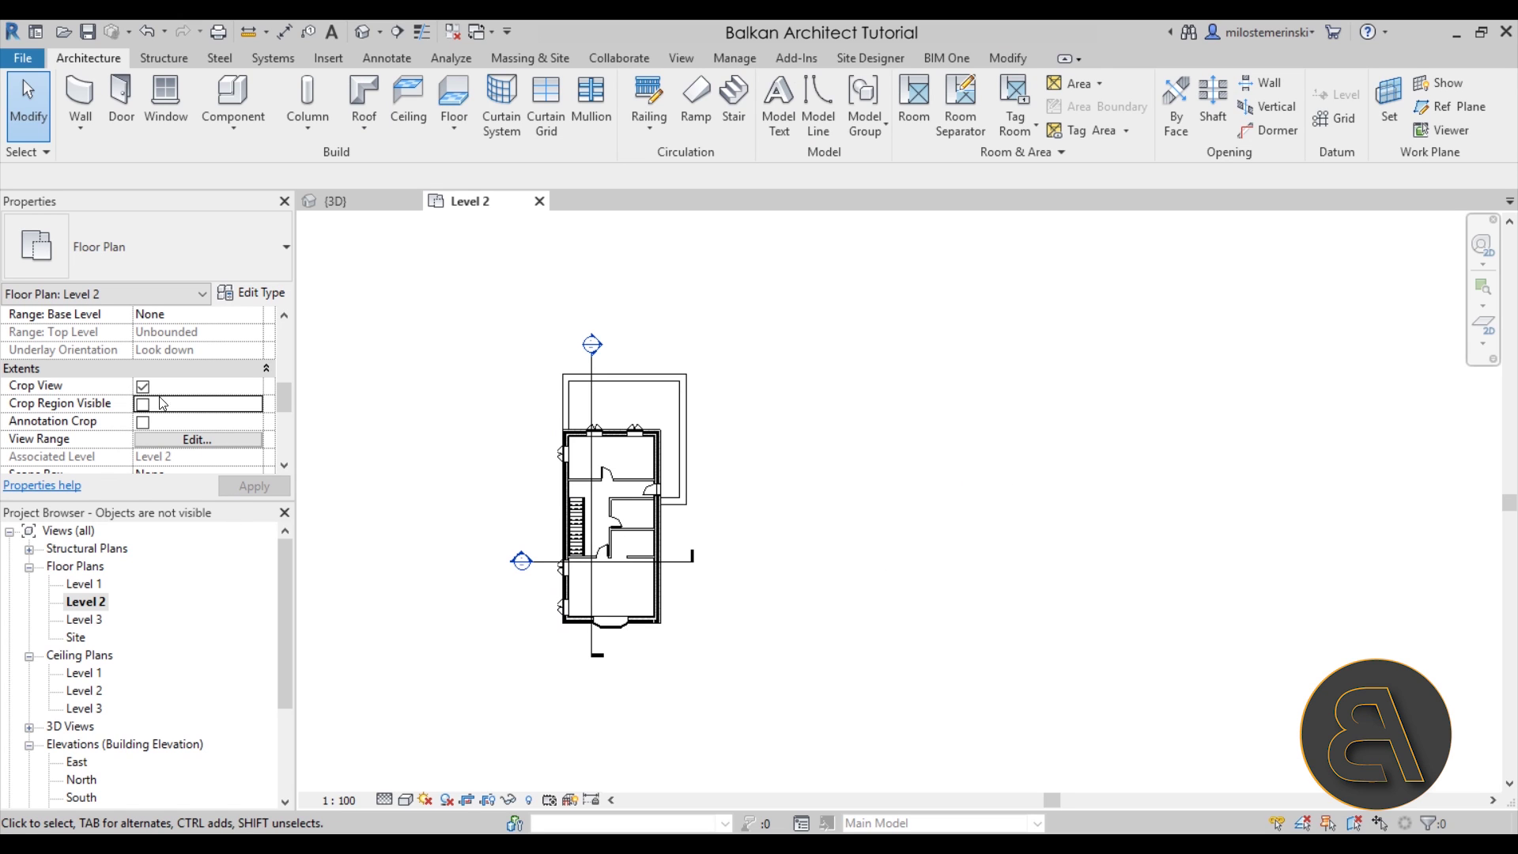
{"action": "key", "text": "ctrl+v"}
{"action": "left_click", "coordinate": [979, 523]}
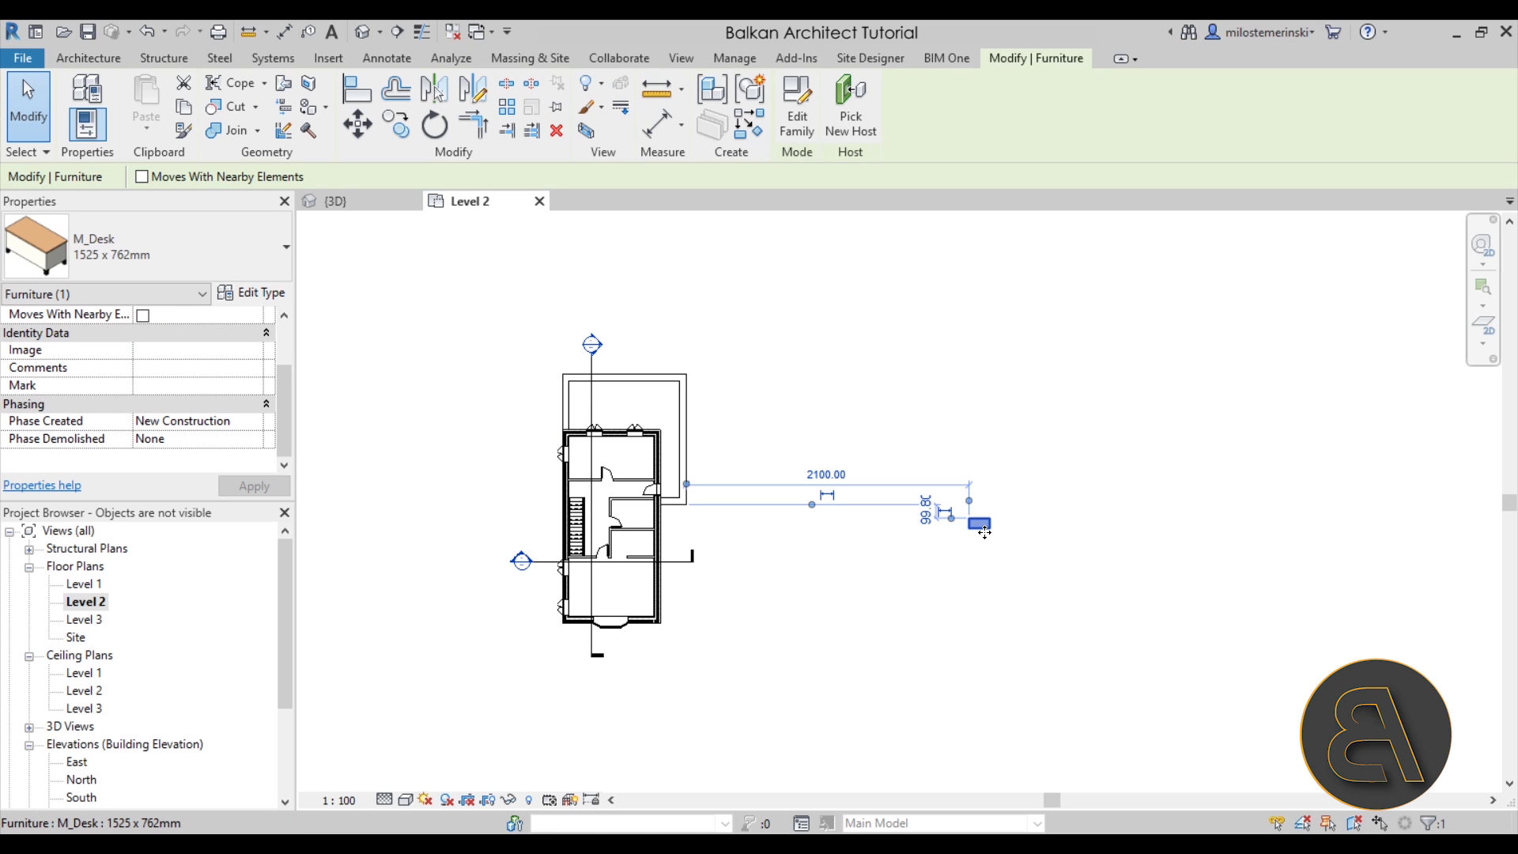
{"action": "left_click", "coordinate": [863, 555]}
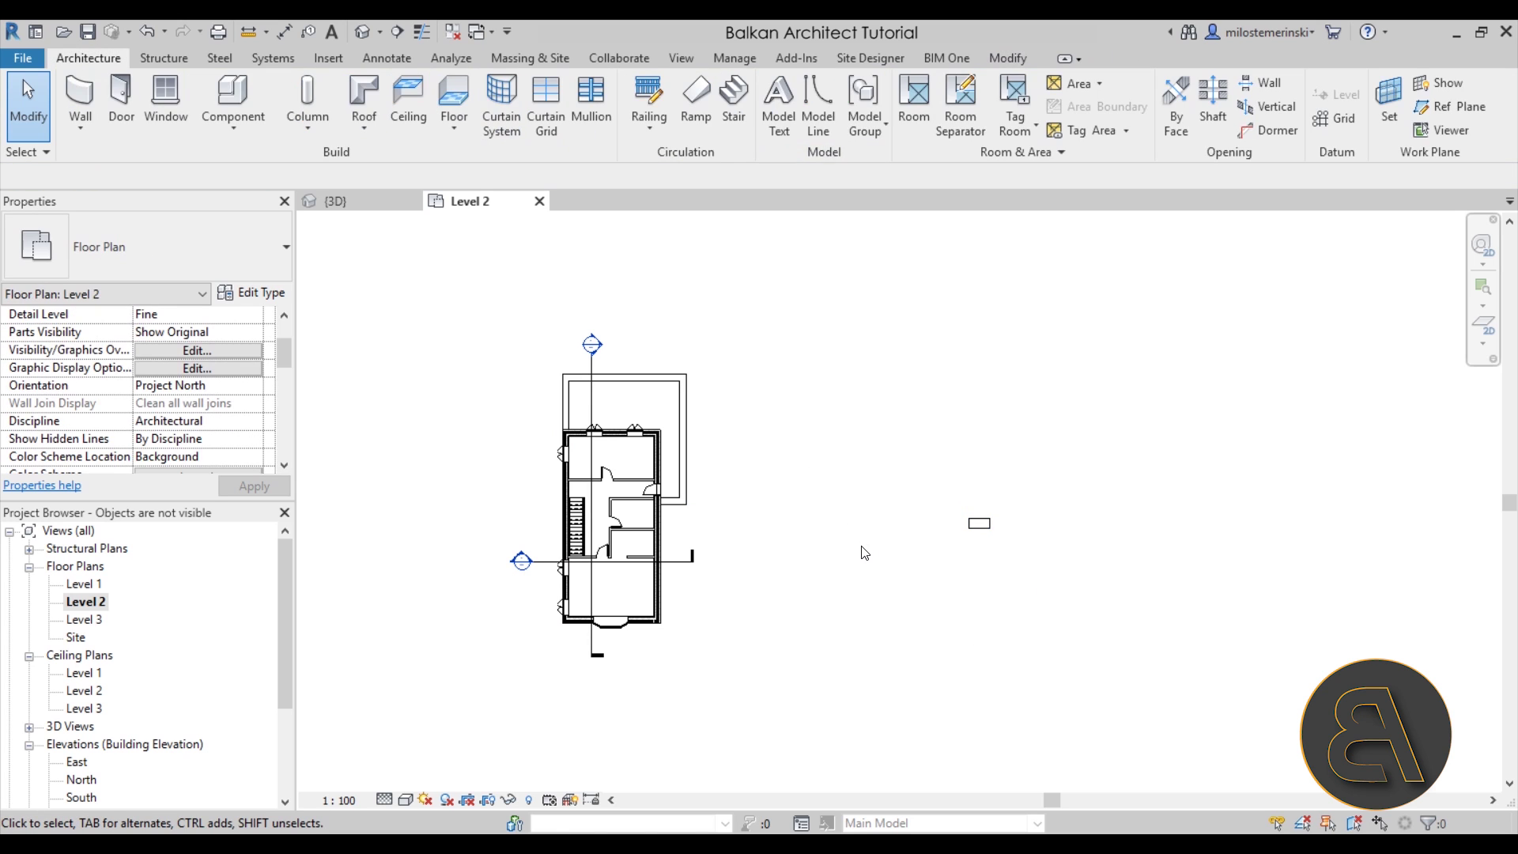
Review the primary range and view depth settings in the View Range of the Level 2 plan without changing them.
{"action": "scroll", "coordinate": [181, 370], "scroll_direction": "up", "scroll_amount": 2}
{"action": "scroll", "coordinate": [205, 379], "scroll_direction": "down", "scroll_amount": 8}
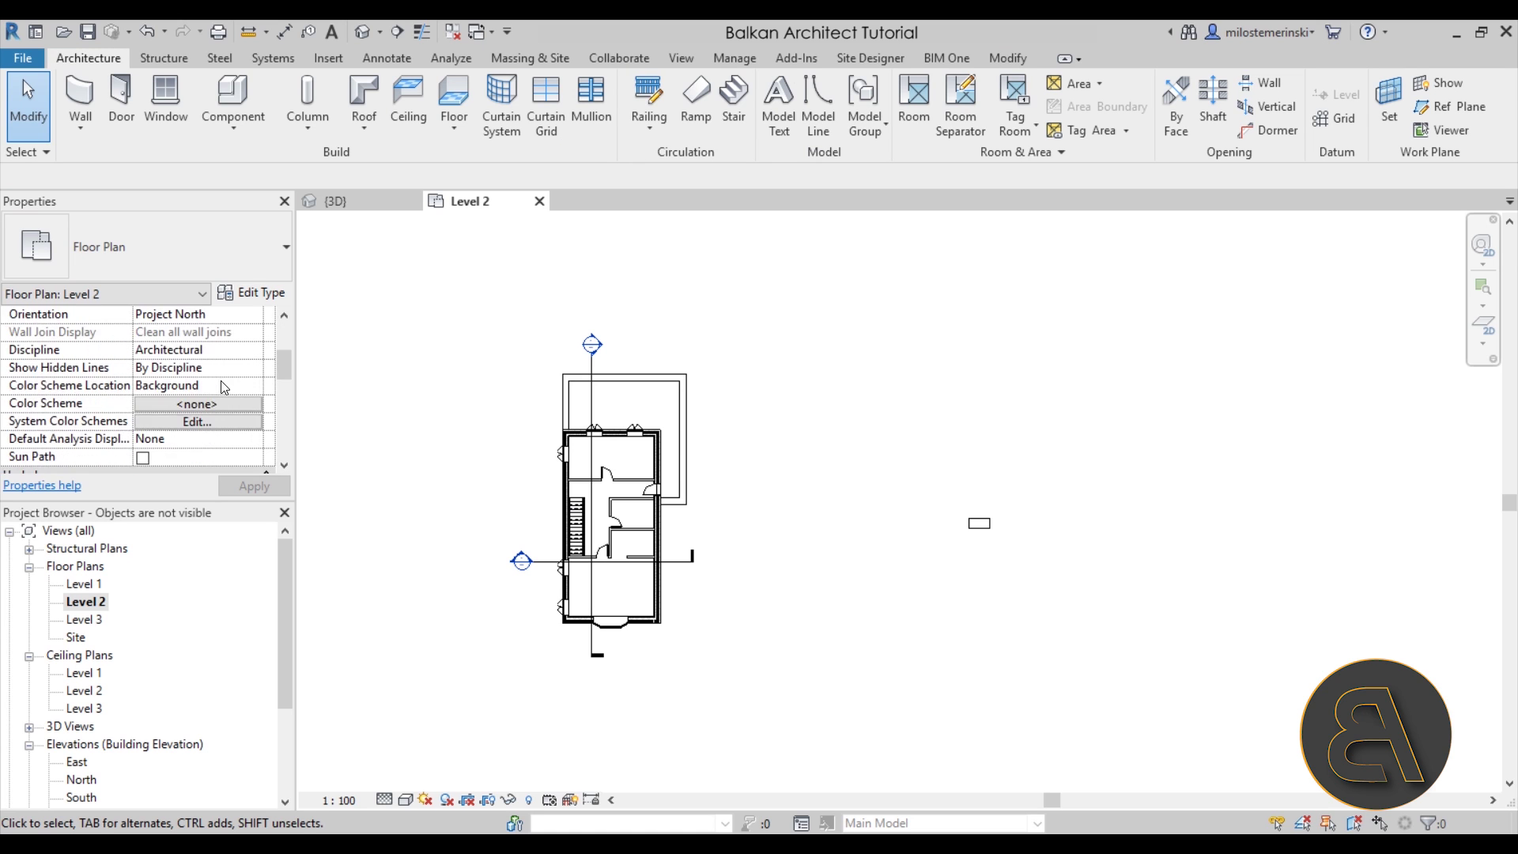
{"action": "scroll", "coordinate": [224, 388], "scroll_direction": "down", "scroll_amount": 3}
{"action": "scroll", "coordinate": [224, 388], "scroll_direction": "up", "scroll_amount": 5}
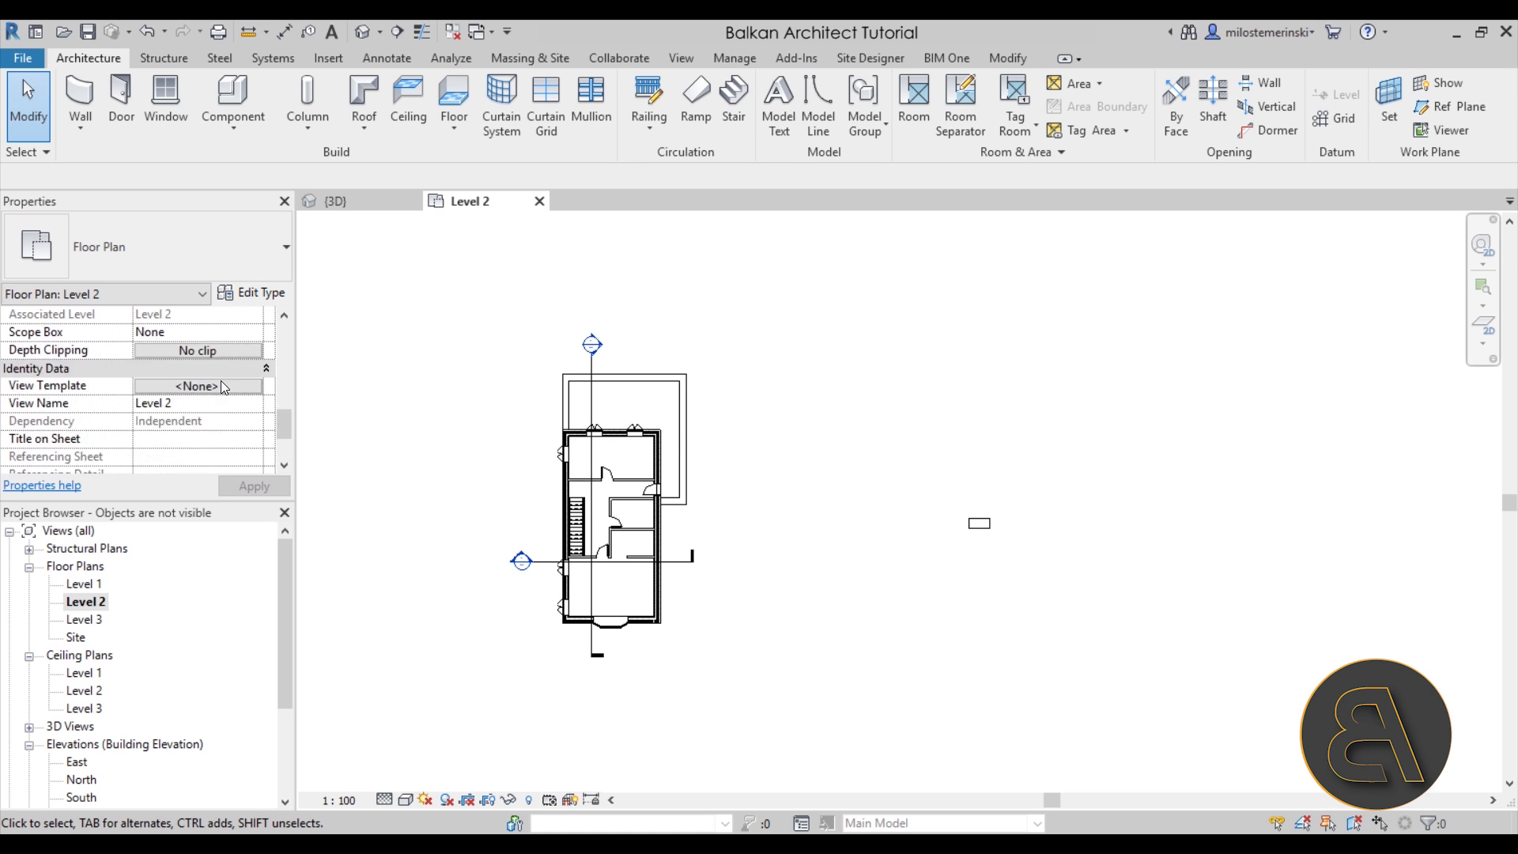
{"action": "scroll", "coordinate": [224, 387], "scroll_direction": "down", "scroll_amount": 1}
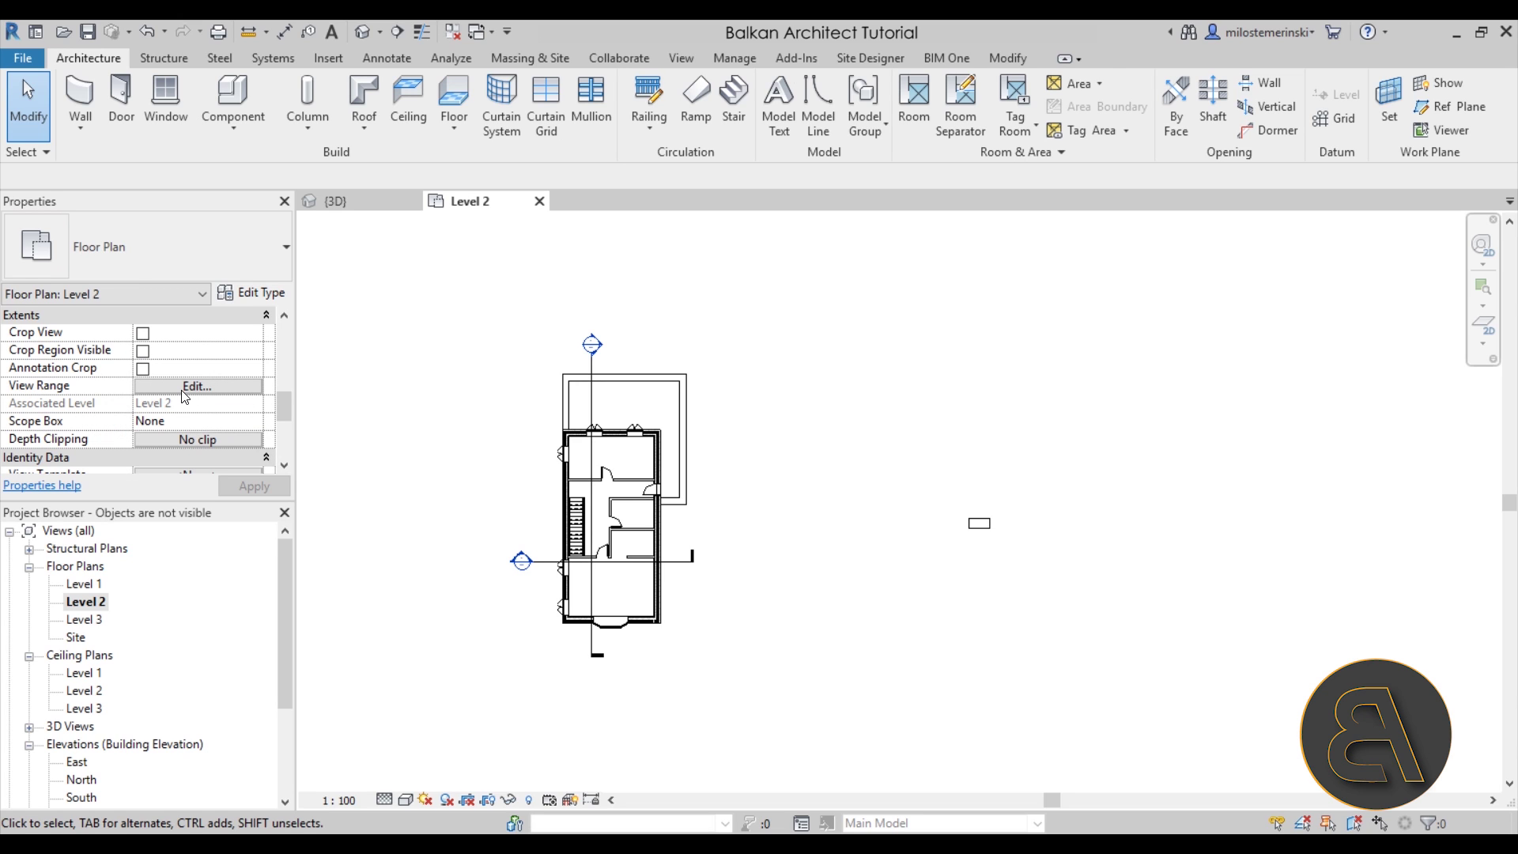
{"action": "scroll", "coordinate": [434, 506], "scroll_direction": "up", "scroll_amount": 3}
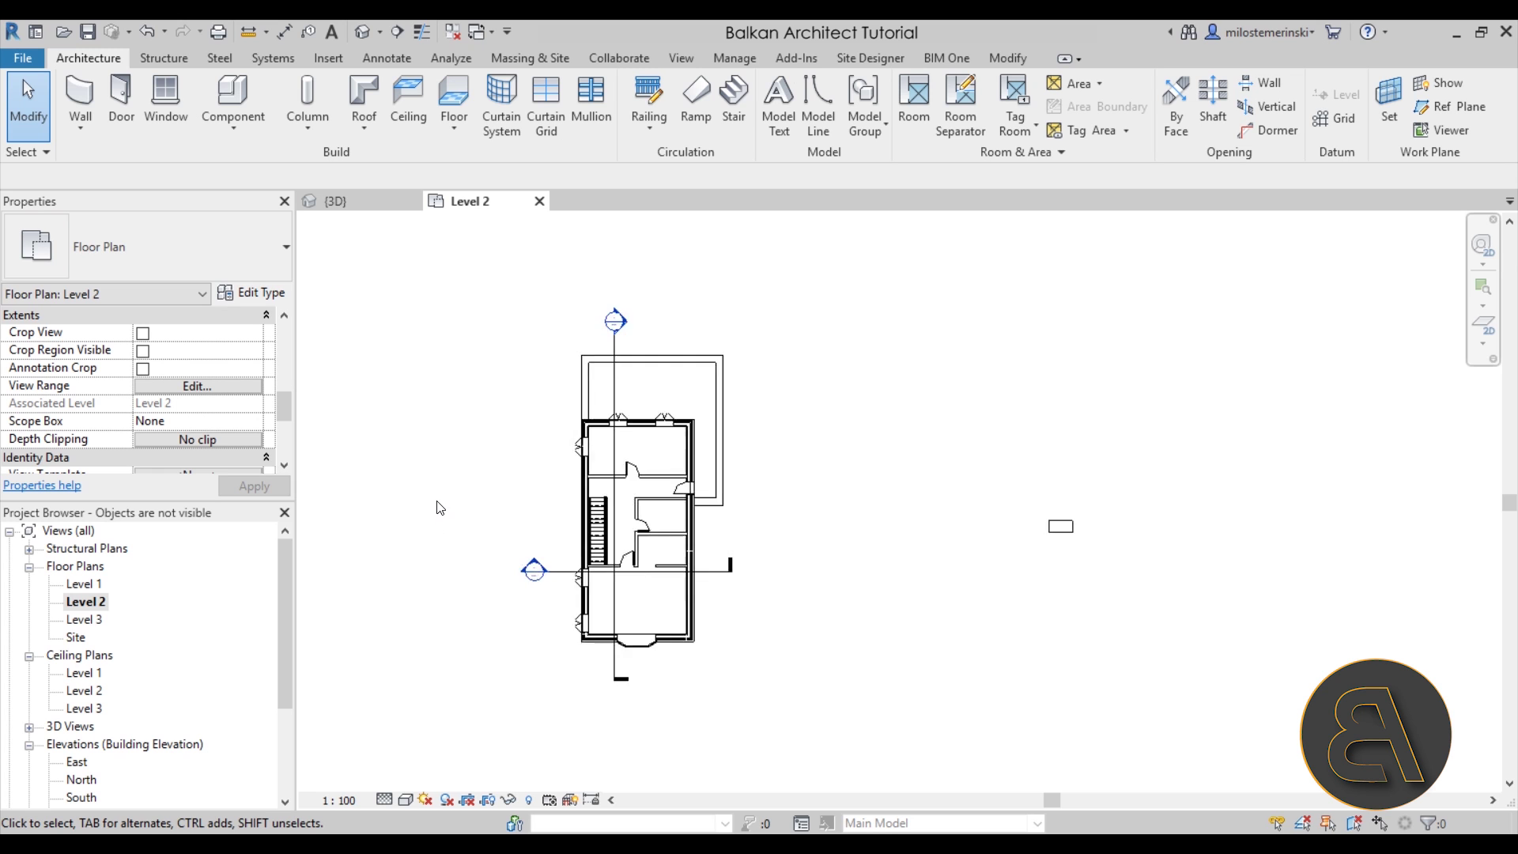
{"action": "middle_click_drag", "start_coordinate": [484, 521], "coordinate": [406, 515]}
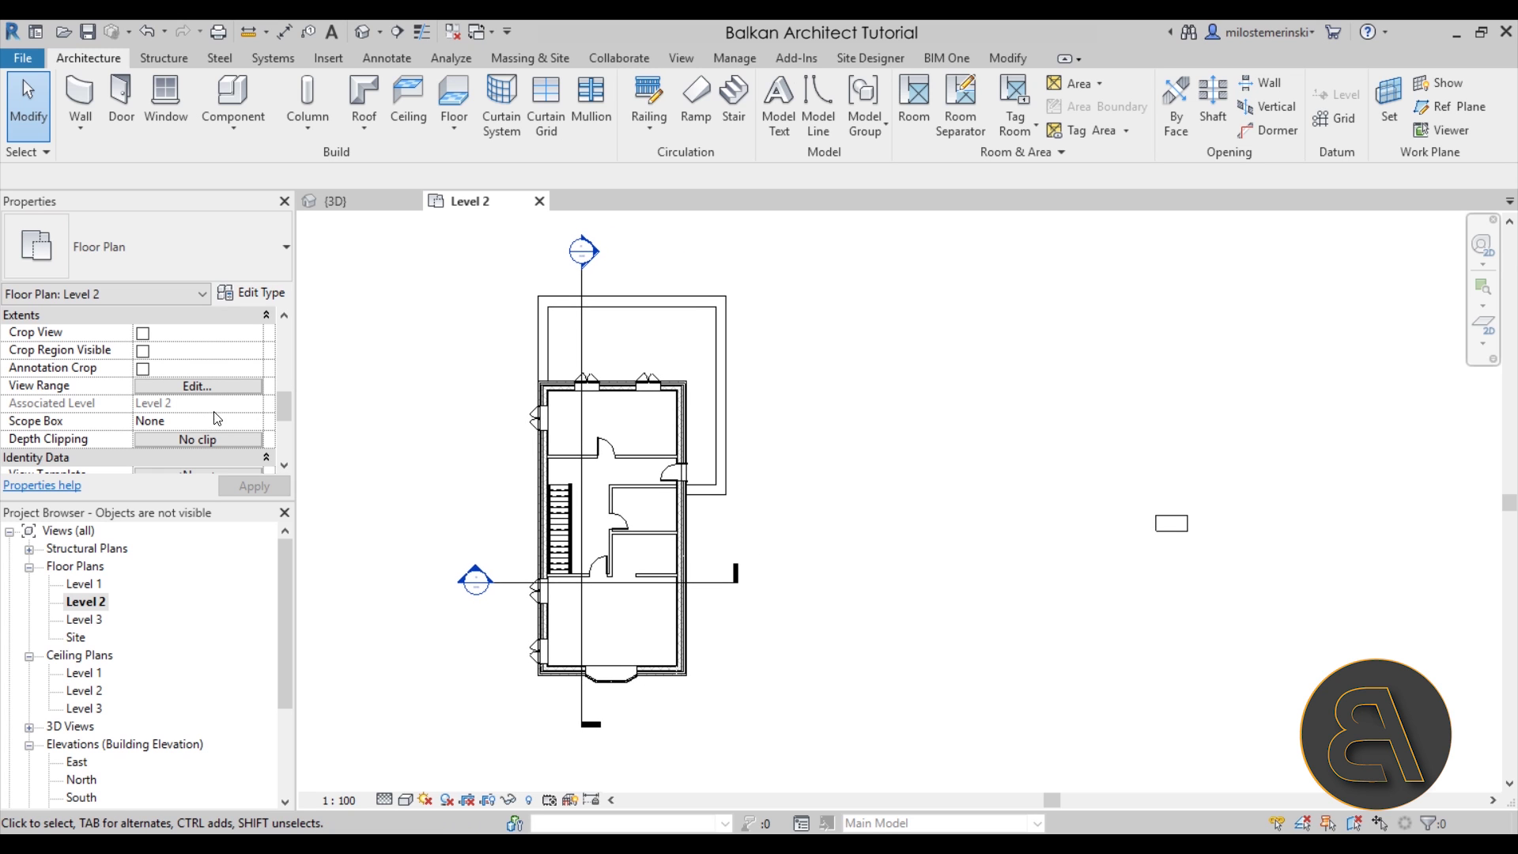
{"action": "left_click", "coordinate": [197, 386]}
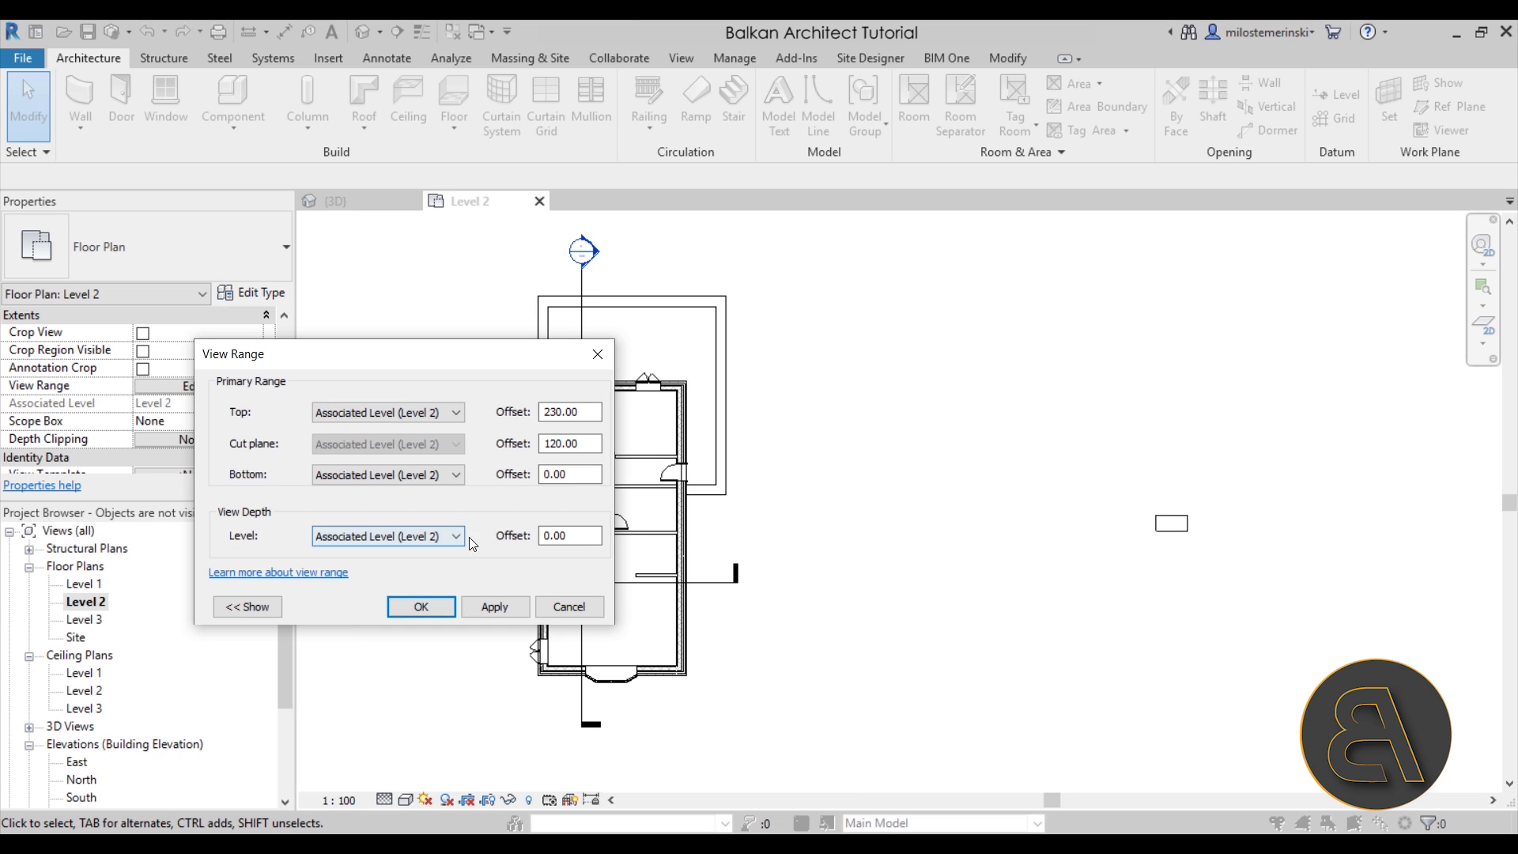
{"action": "left_click", "coordinate": [554, 614]}
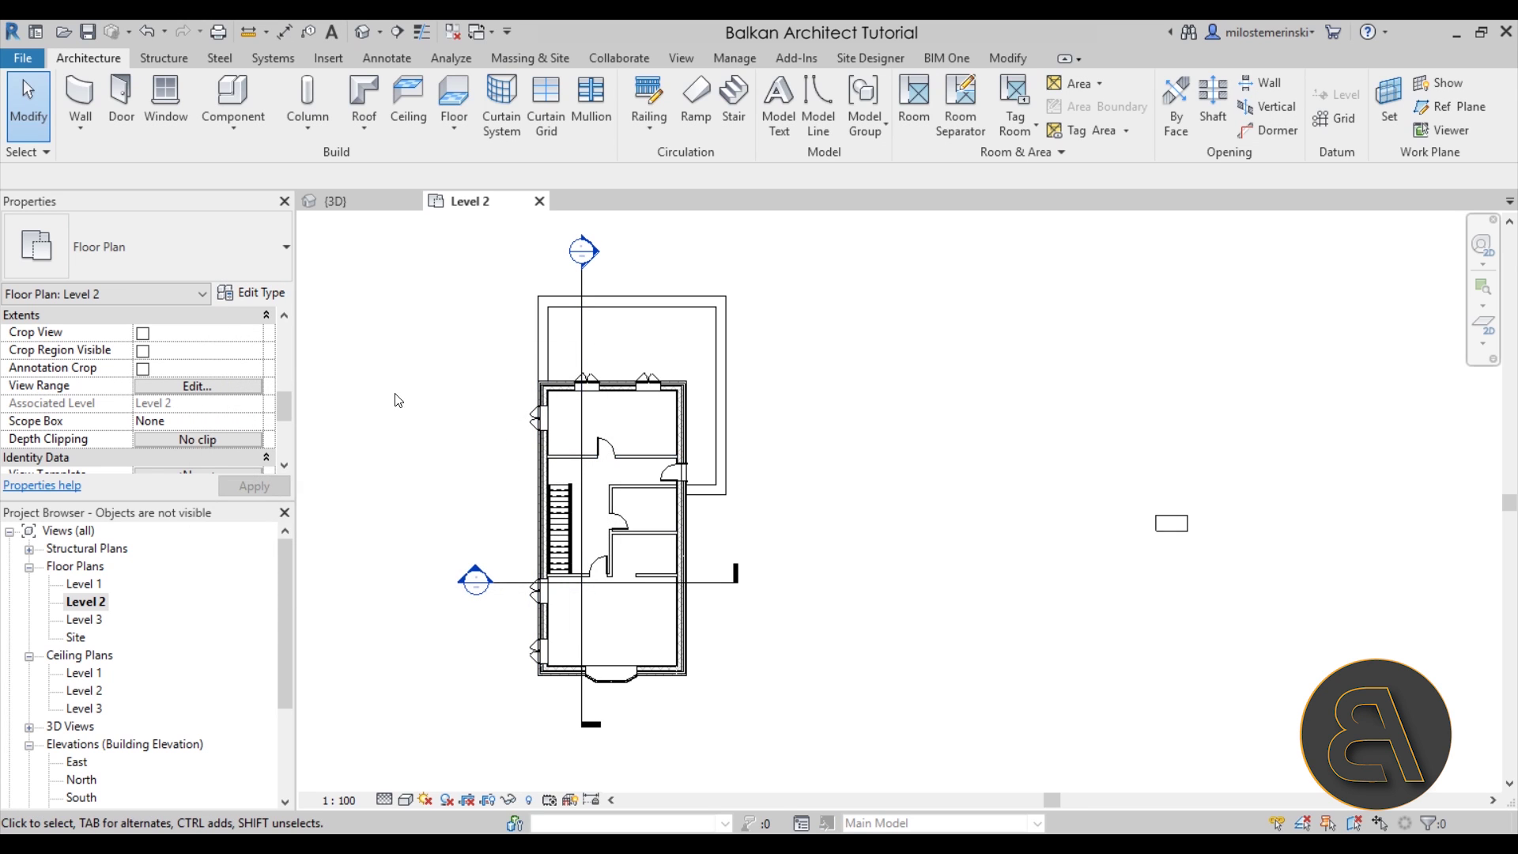
Check the Depth Clipping options of the Level 2 plan, keeping No clip.
{"action": "scroll", "coordinate": [142, 401], "scroll_direction": "down", "scroll_amount": 2}
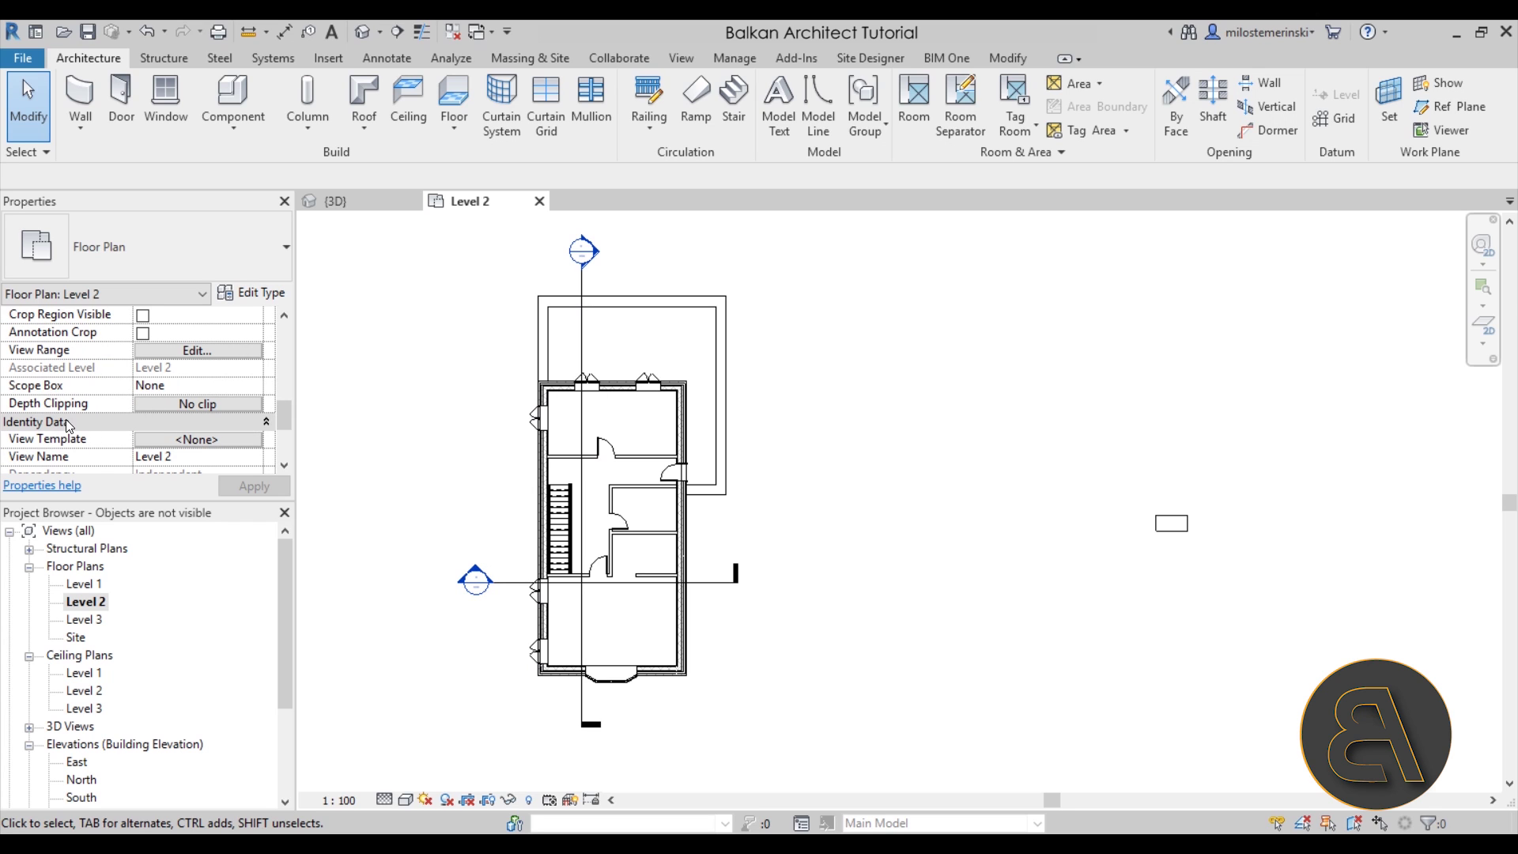
{"action": "left_click", "coordinate": [197, 404]}
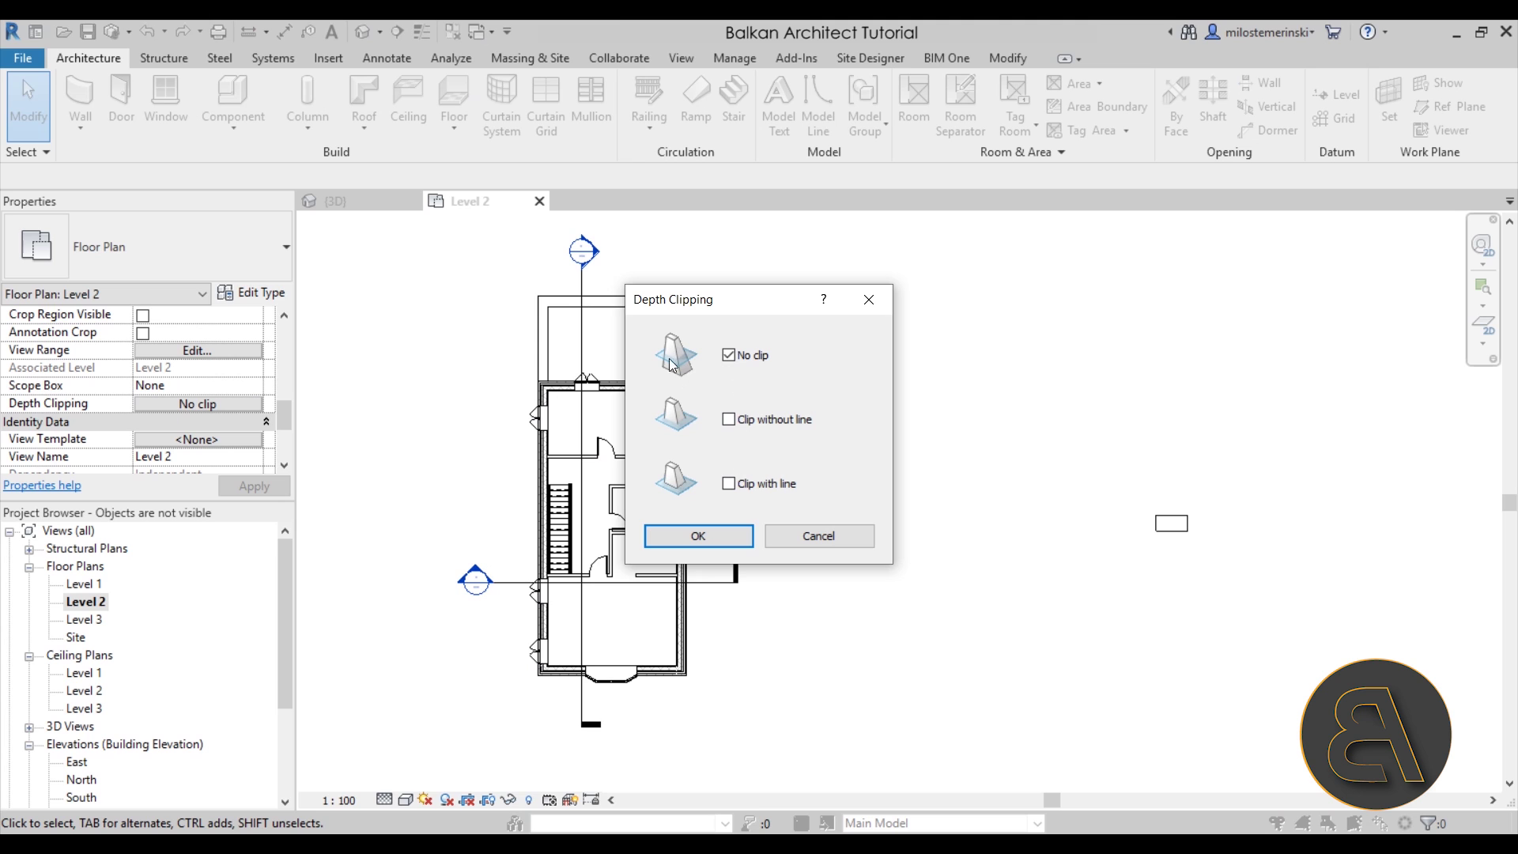
{"action": "left_click", "coordinate": [784, 530]}
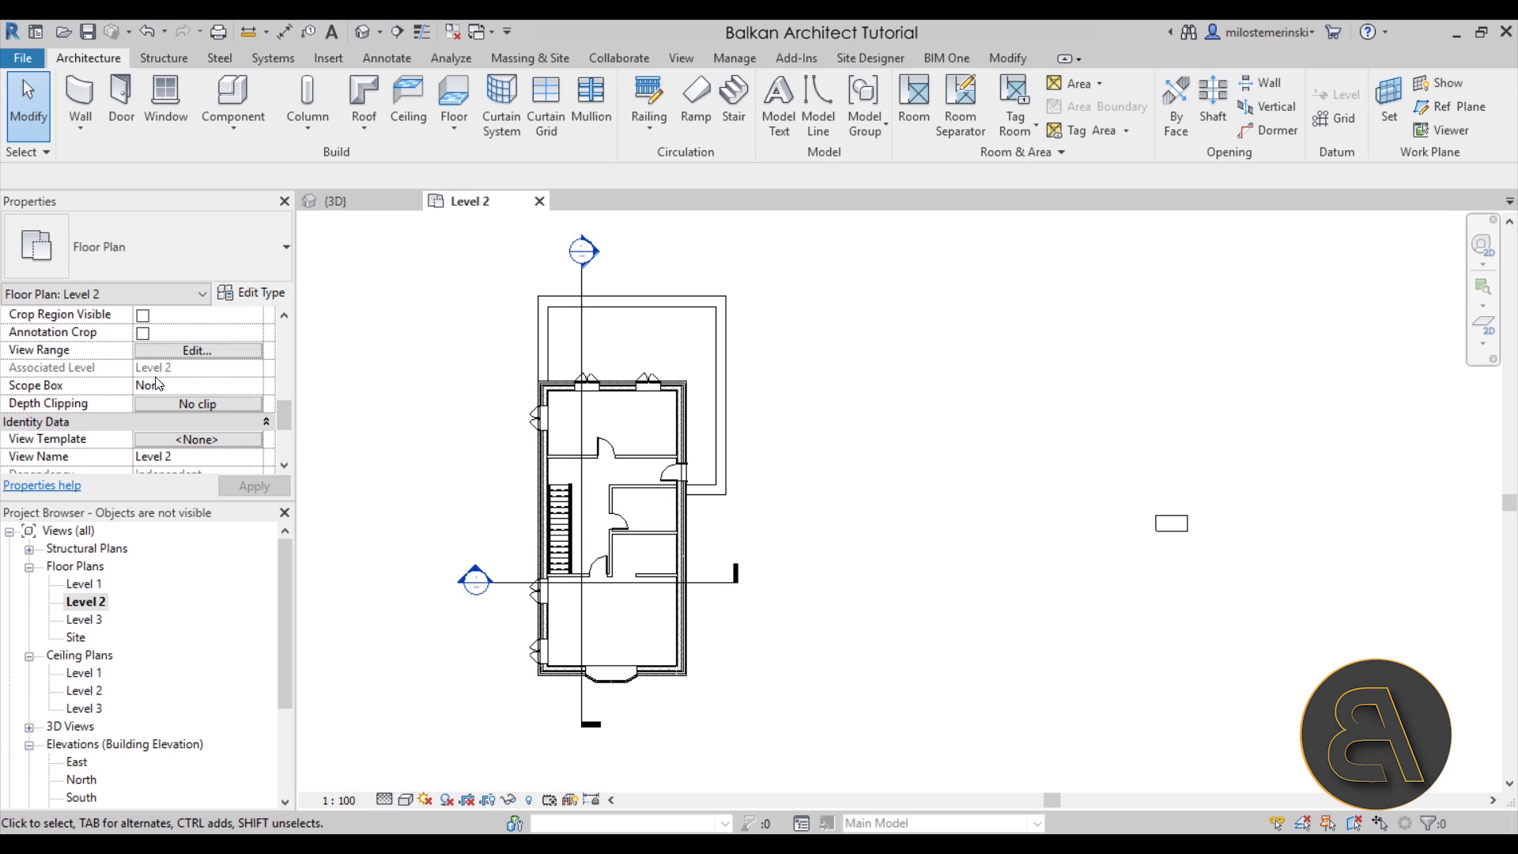
Preview the Architectural Plan view template's properties for the Level 2 plan, and keep <None> as the assigned template.
{"action": "scroll", "coordinate": [155, 385], "scroll_direction": "down", "scroll_amount": 1}
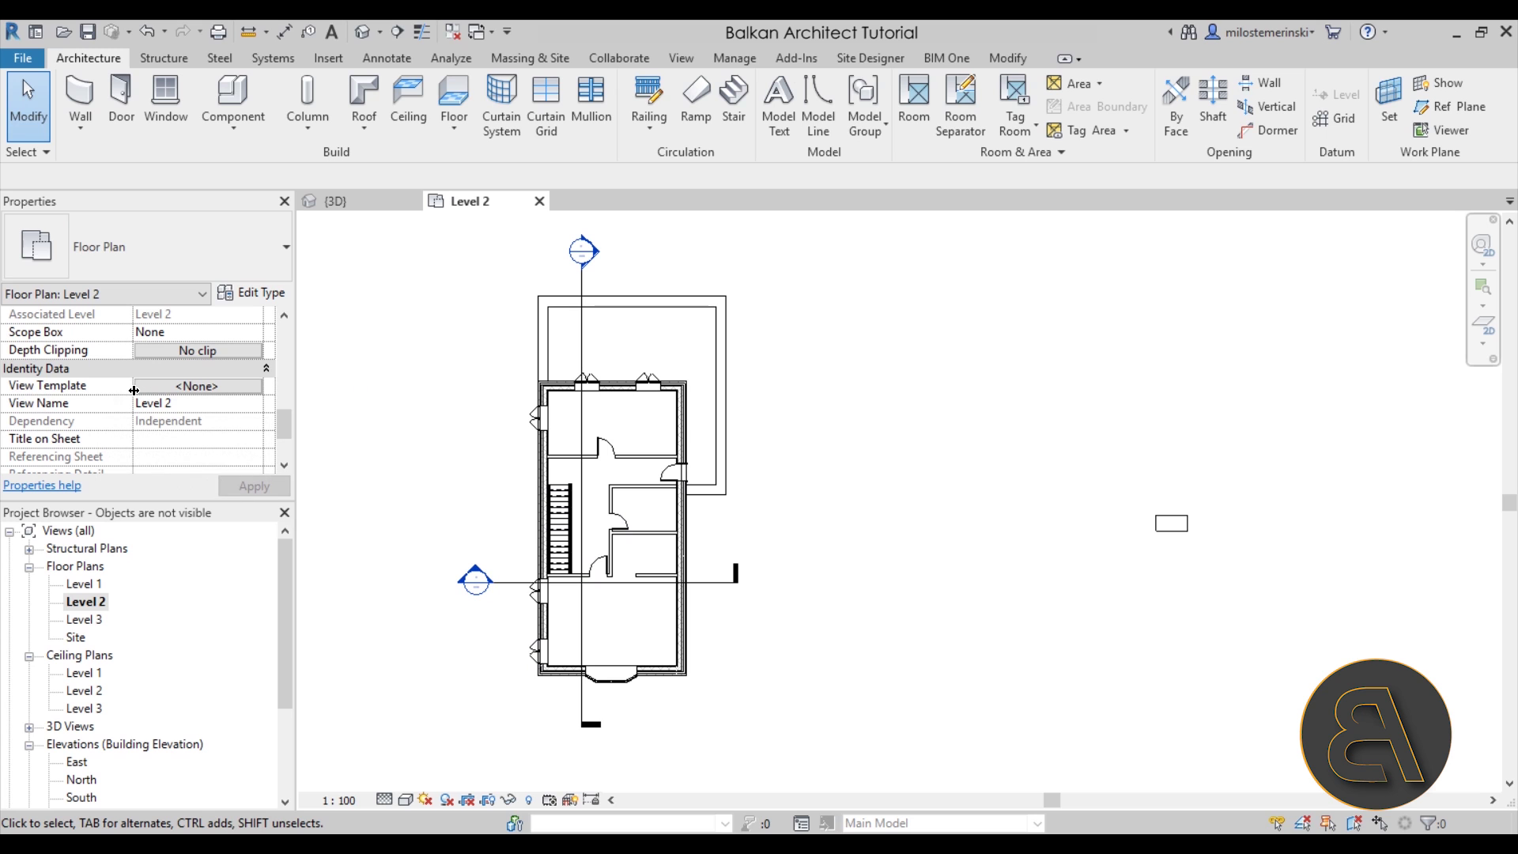
{"action": "scroll", "coordinate": [251, 460], "scroll_direction": "up", "scroll_amount": 7}
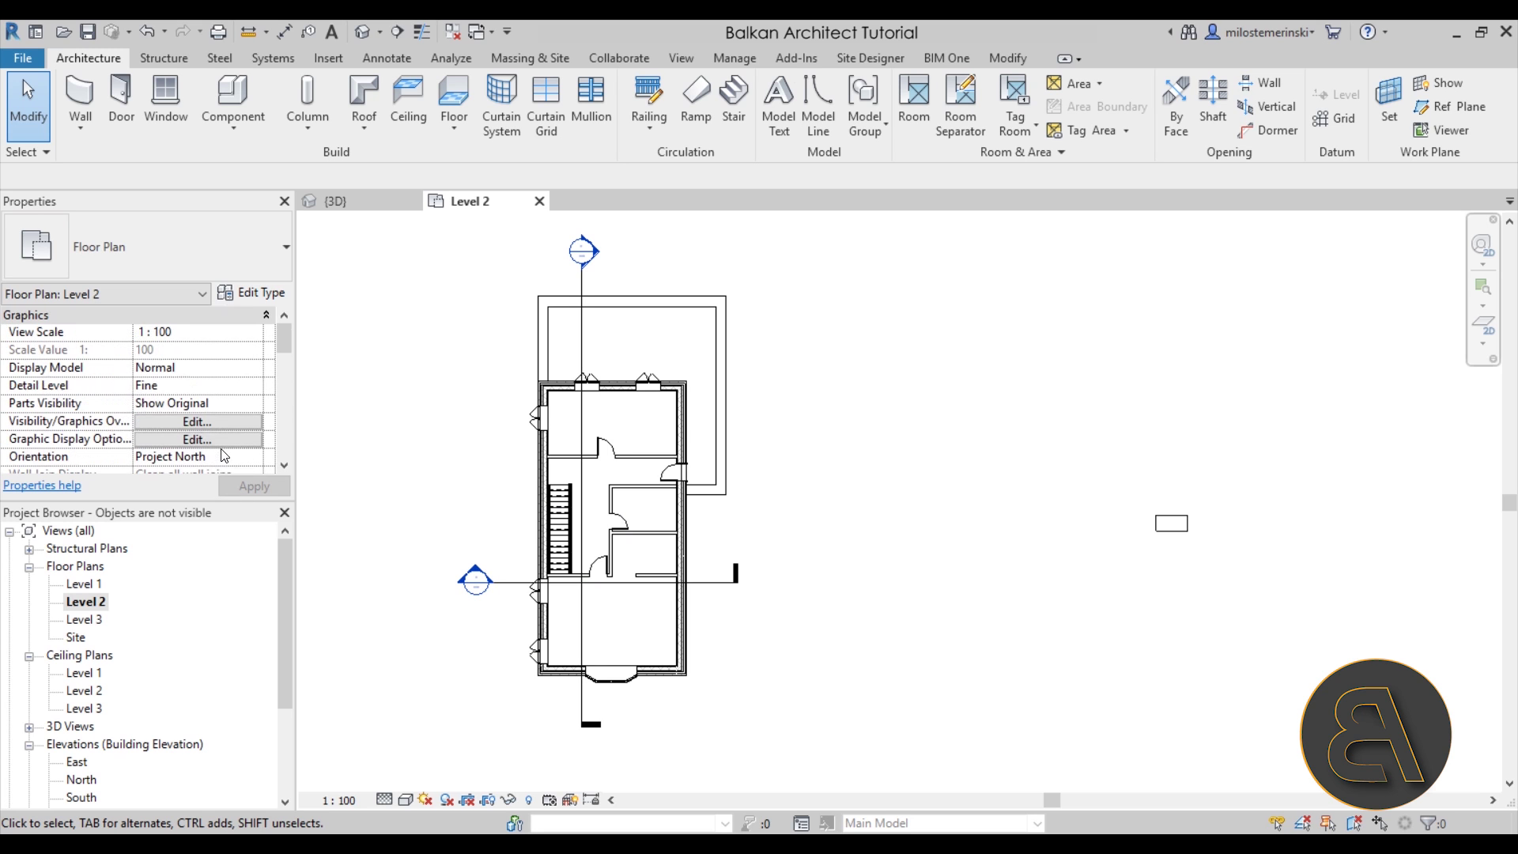
{"action": "scroll", "coordinate": [223, 455], "scroll_direction": "down", "scroll_amount": 6}
{"action": "scroll", "coordinate": [192, 372], "scroll_direction": "up", "scroll_amount": 1}
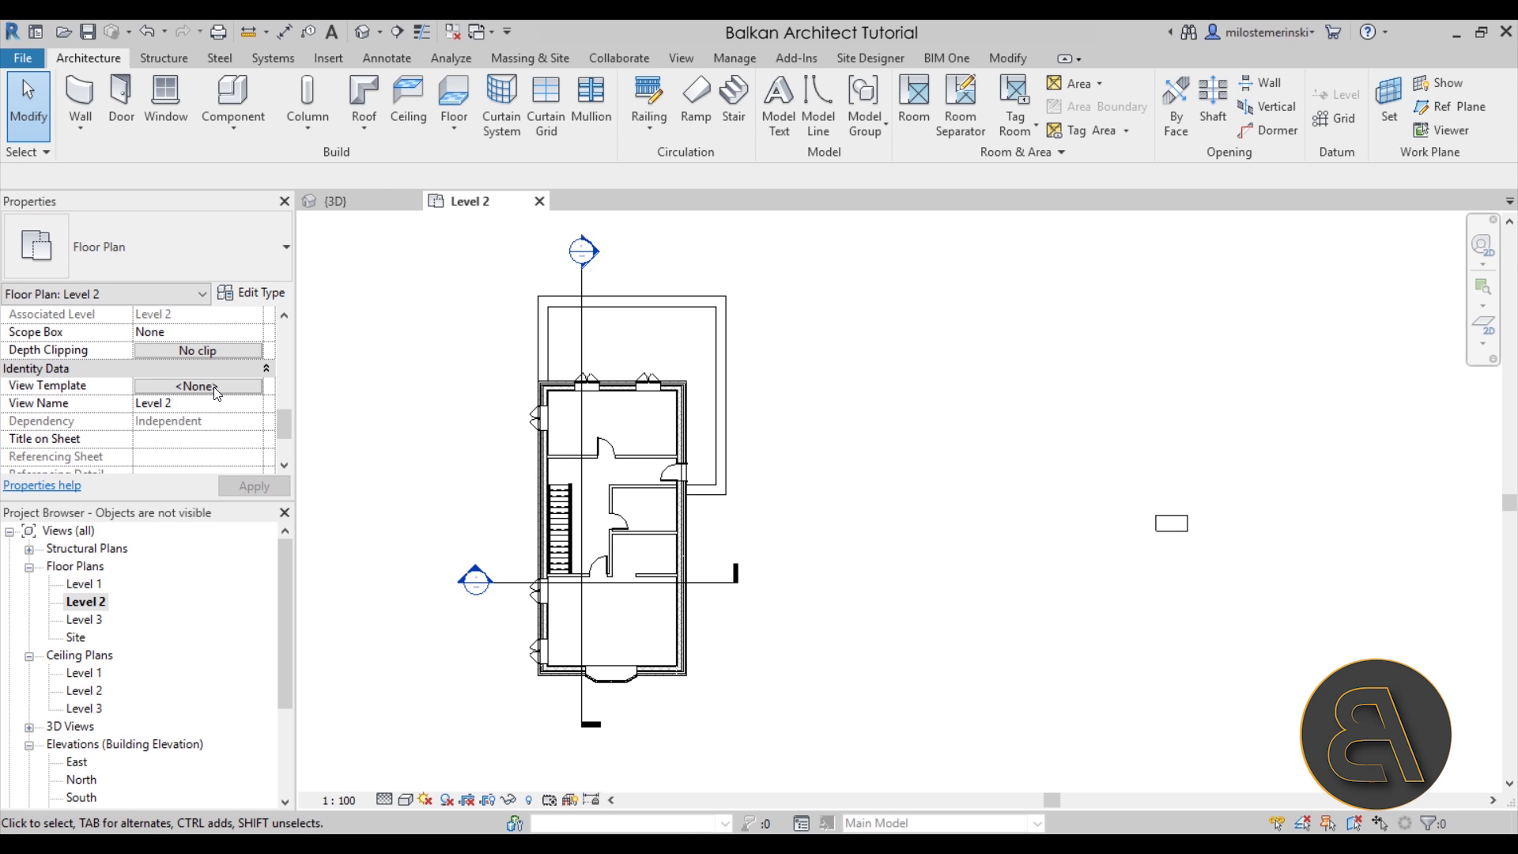
{"action": "left_click", "coordinate": [215, 387]}
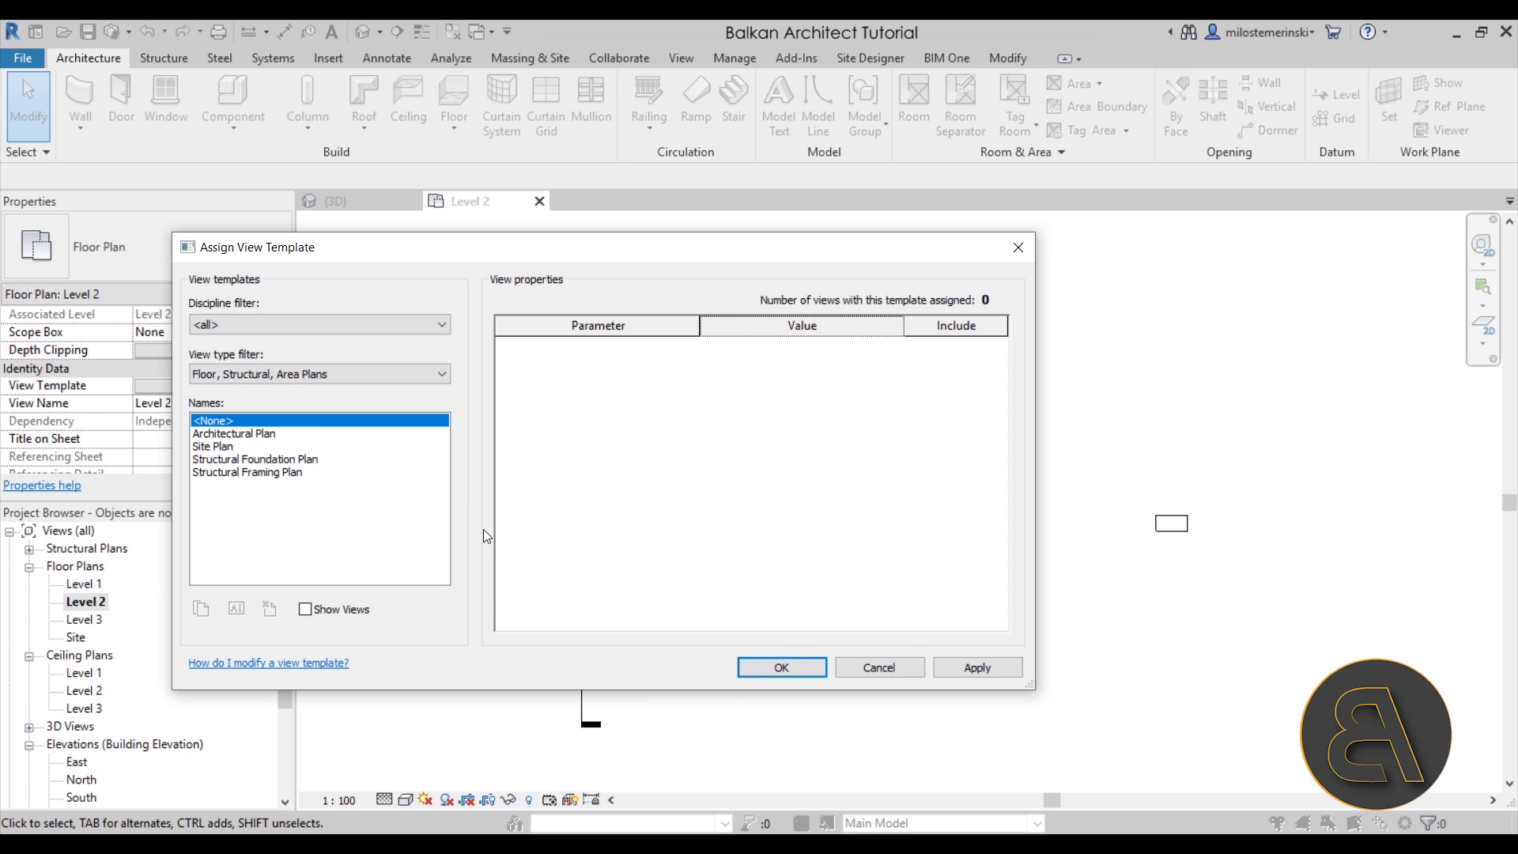
{"action": "left_click", "coordinate": [212, 433]}
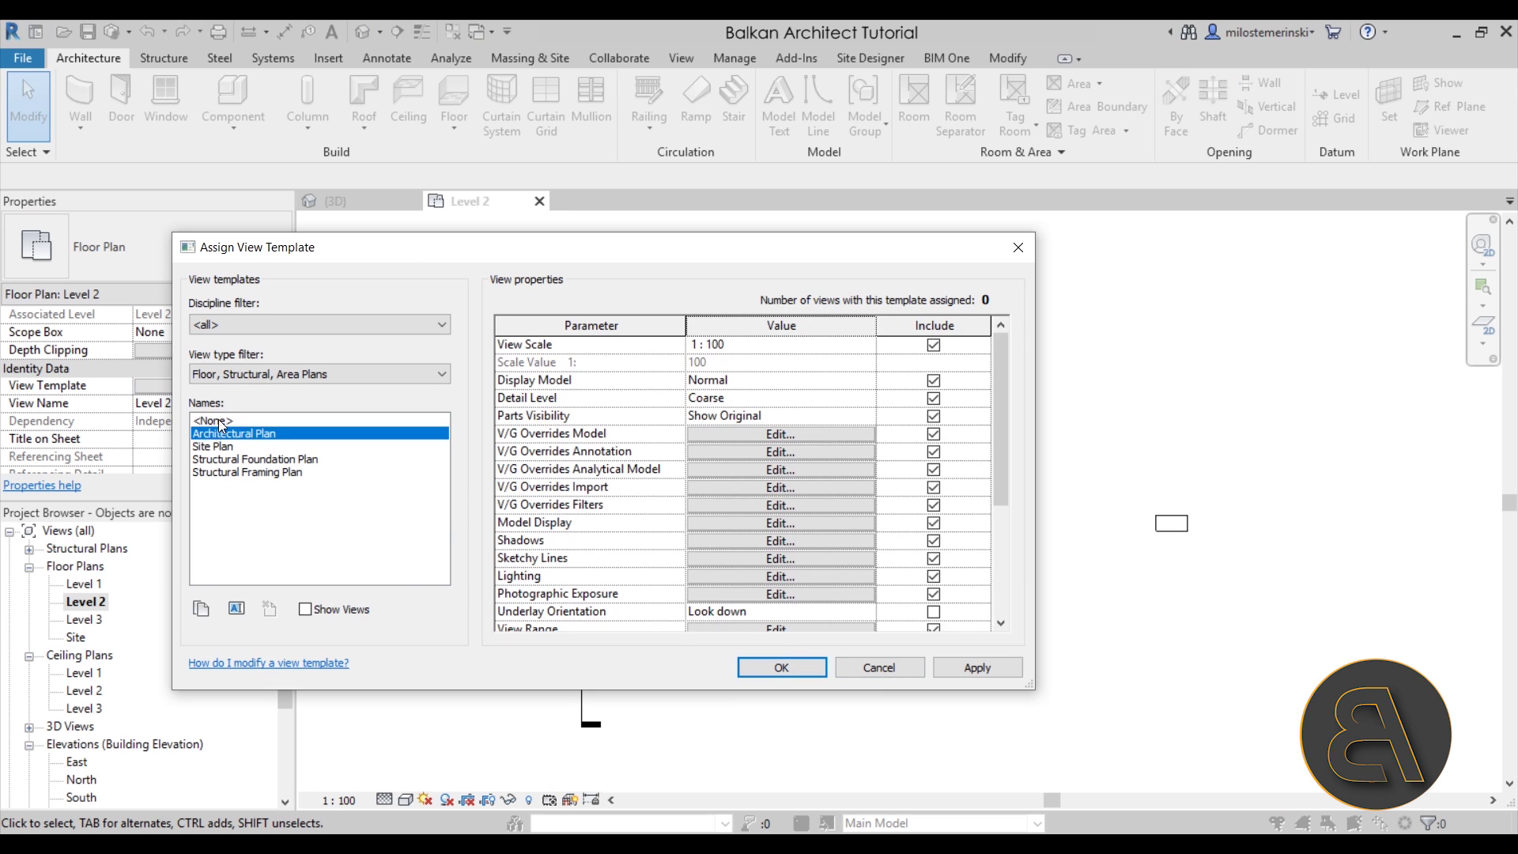
{"action": "left_click", "coordinate": [222, 421]}
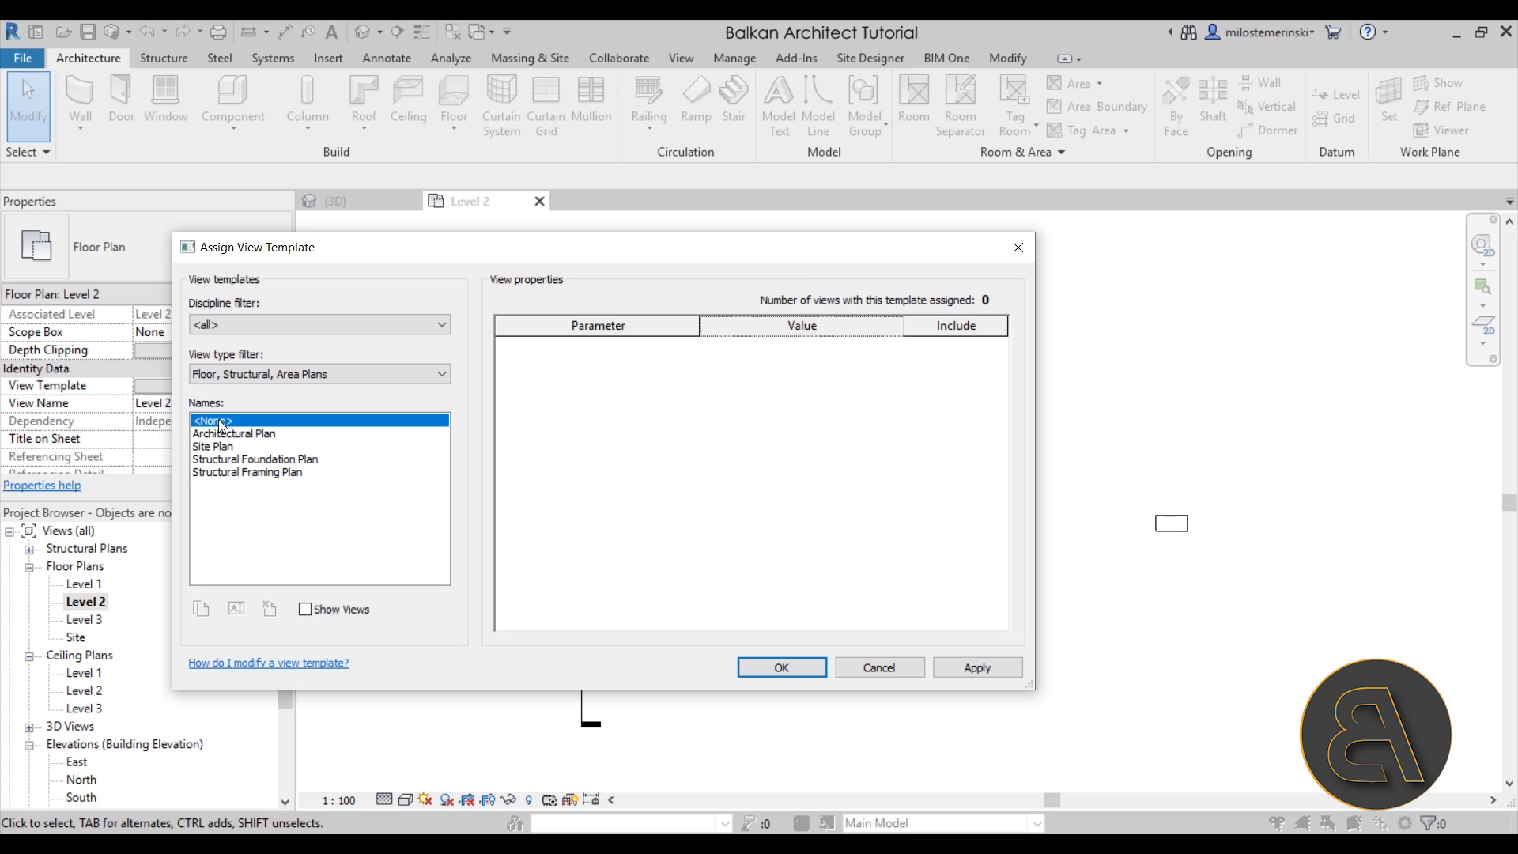
{"action": "left_click", "coordinate": [761, 667]}
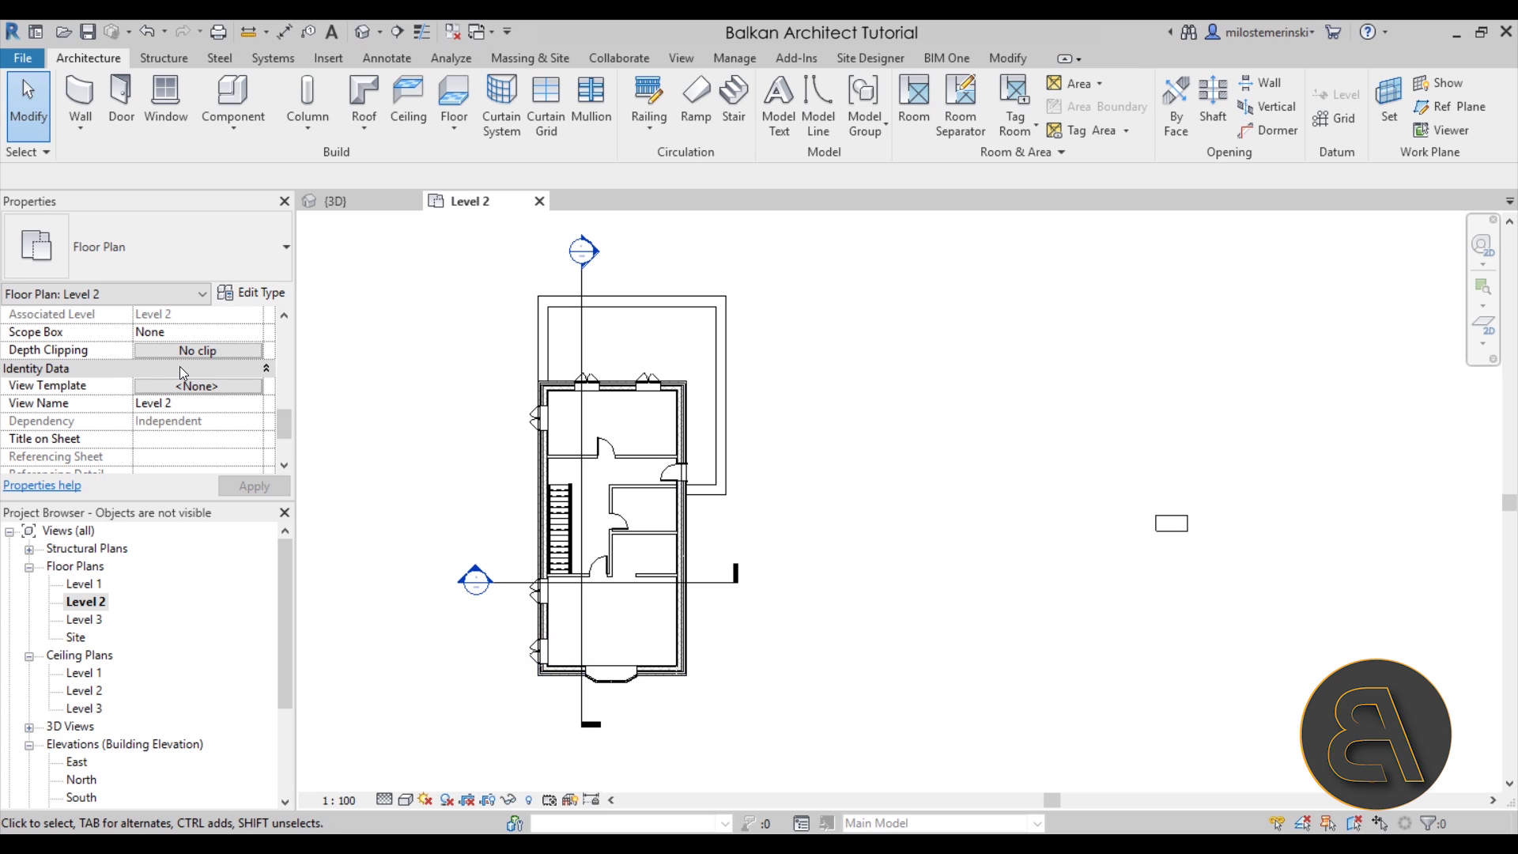
Review the phase filter options of the Level 2 plan, try None, and restore Show All.
{"action": "scroll", "coordinate": [179, 370], "scroll_direction": "down", "scroll_amount": 1}
{"action": "scroll", "coordinate": [175, 404], "scroll_direction": "down", "scroll_amount": 1}
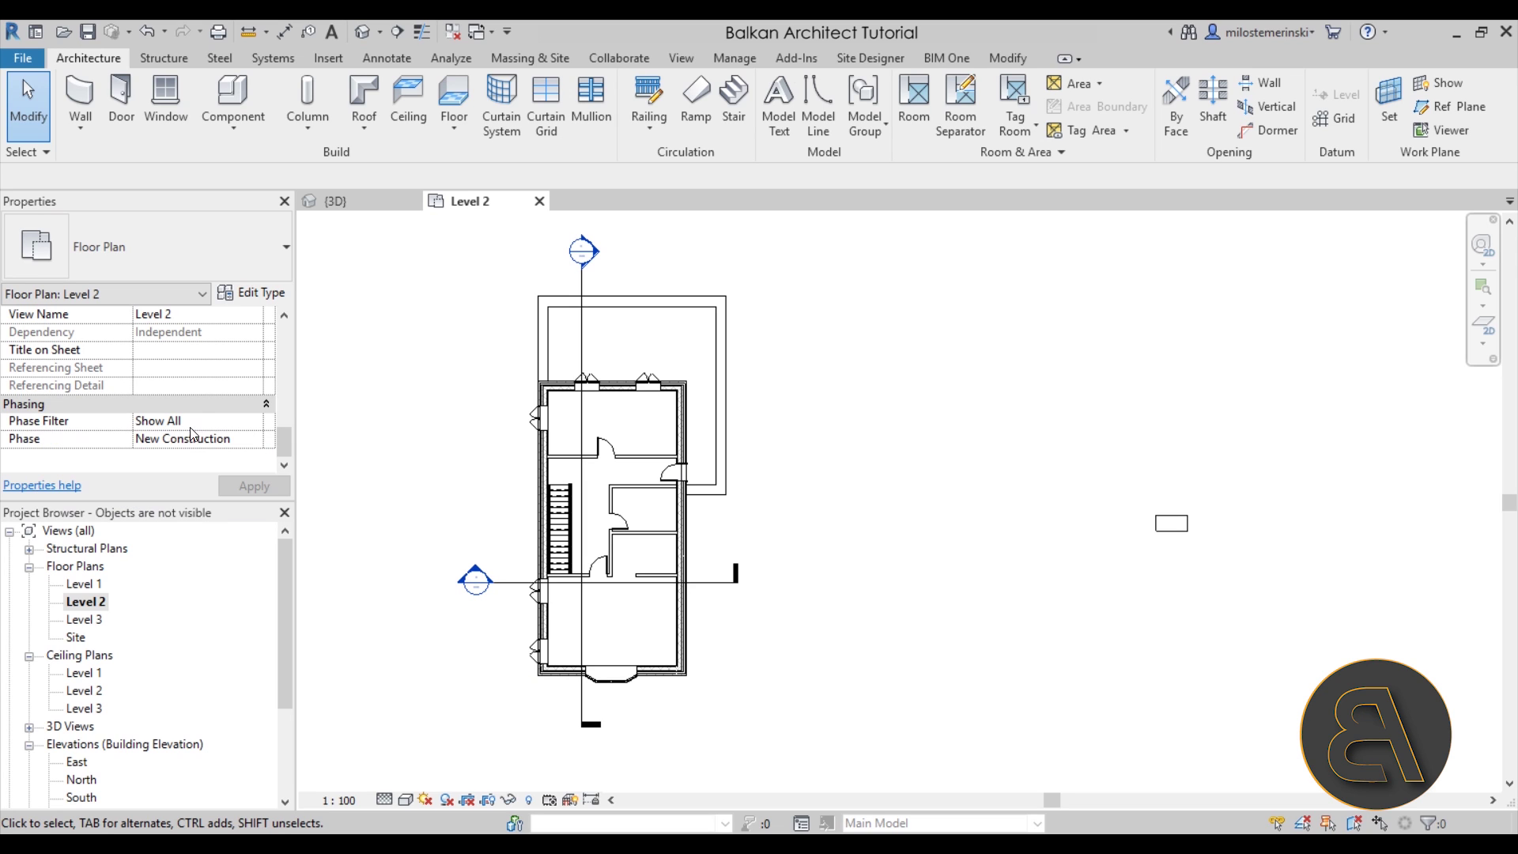
{"action": "left_click", "coordinate": [251, 422]}
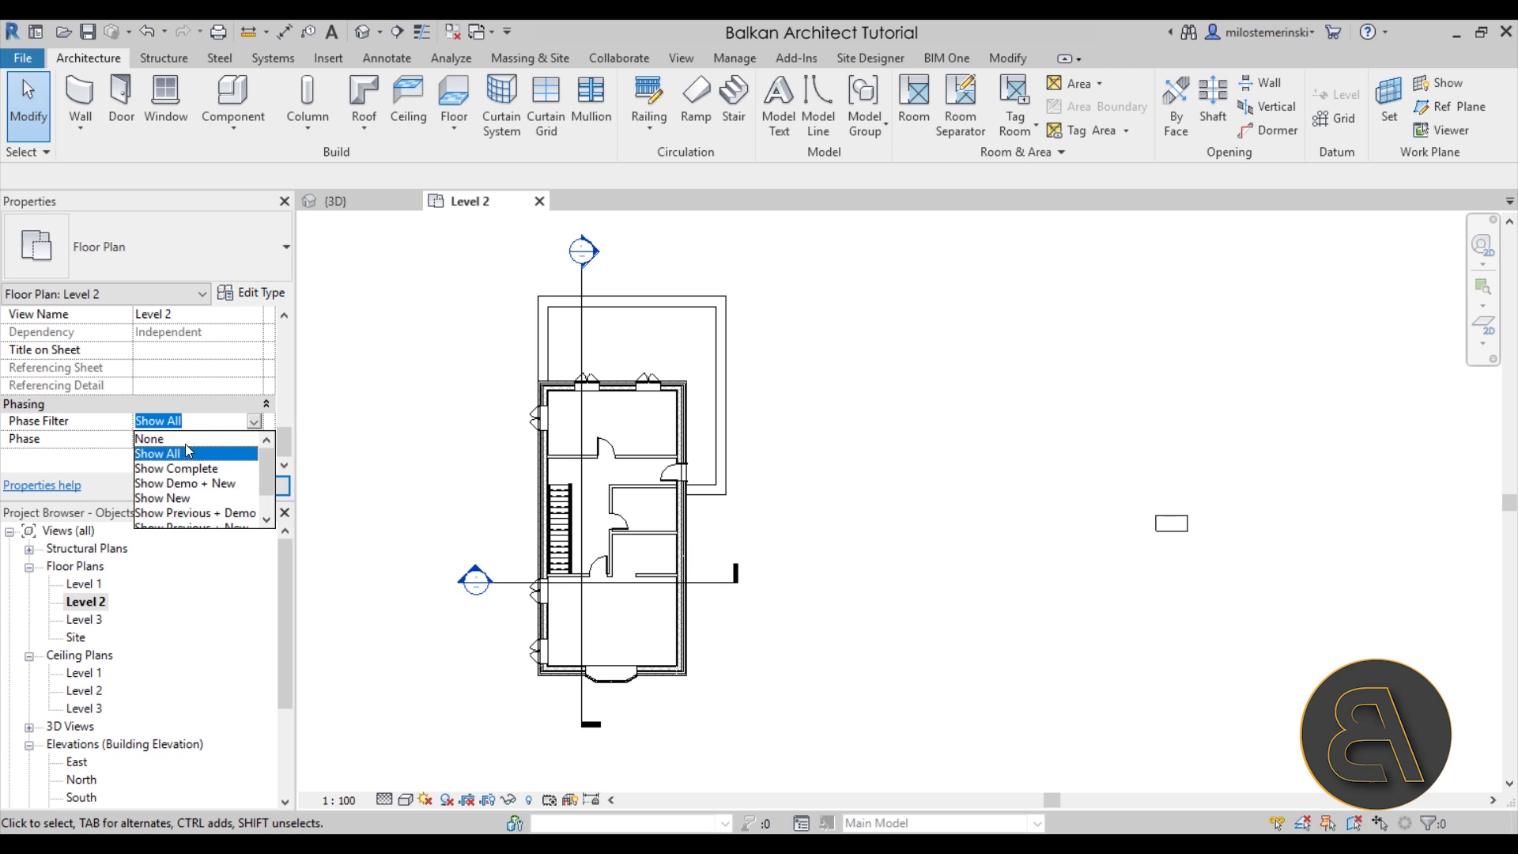
{"action": "scroll", "coordinate": [186, 448], "scroll_direction": "down", "scroll_amount": 1}
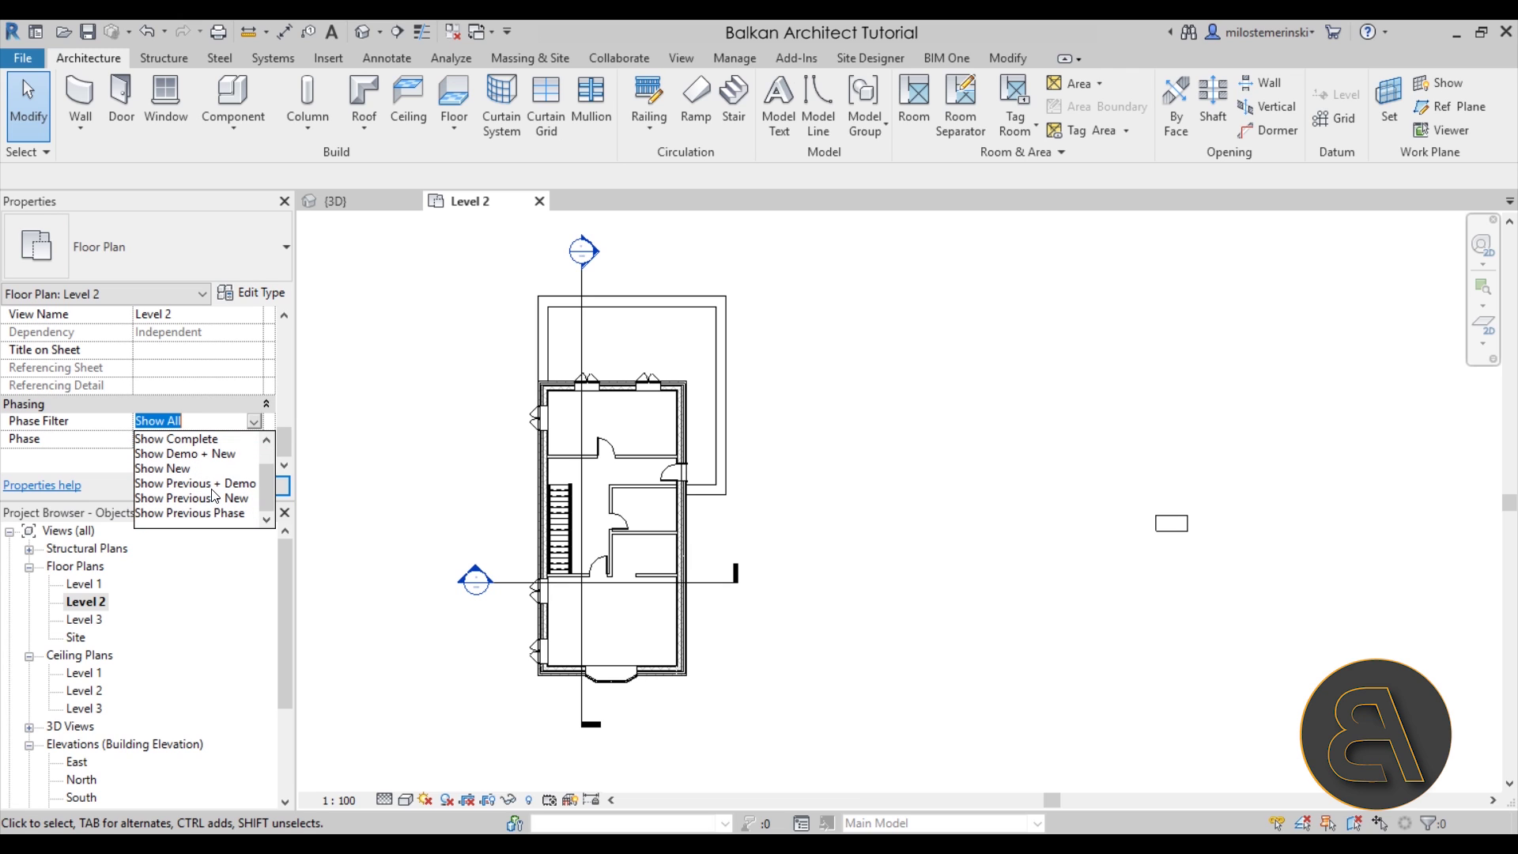
{"action": "scroll", "coordinate": [204, 486], "scroll_direction": "up", "scroll_amount": 1}
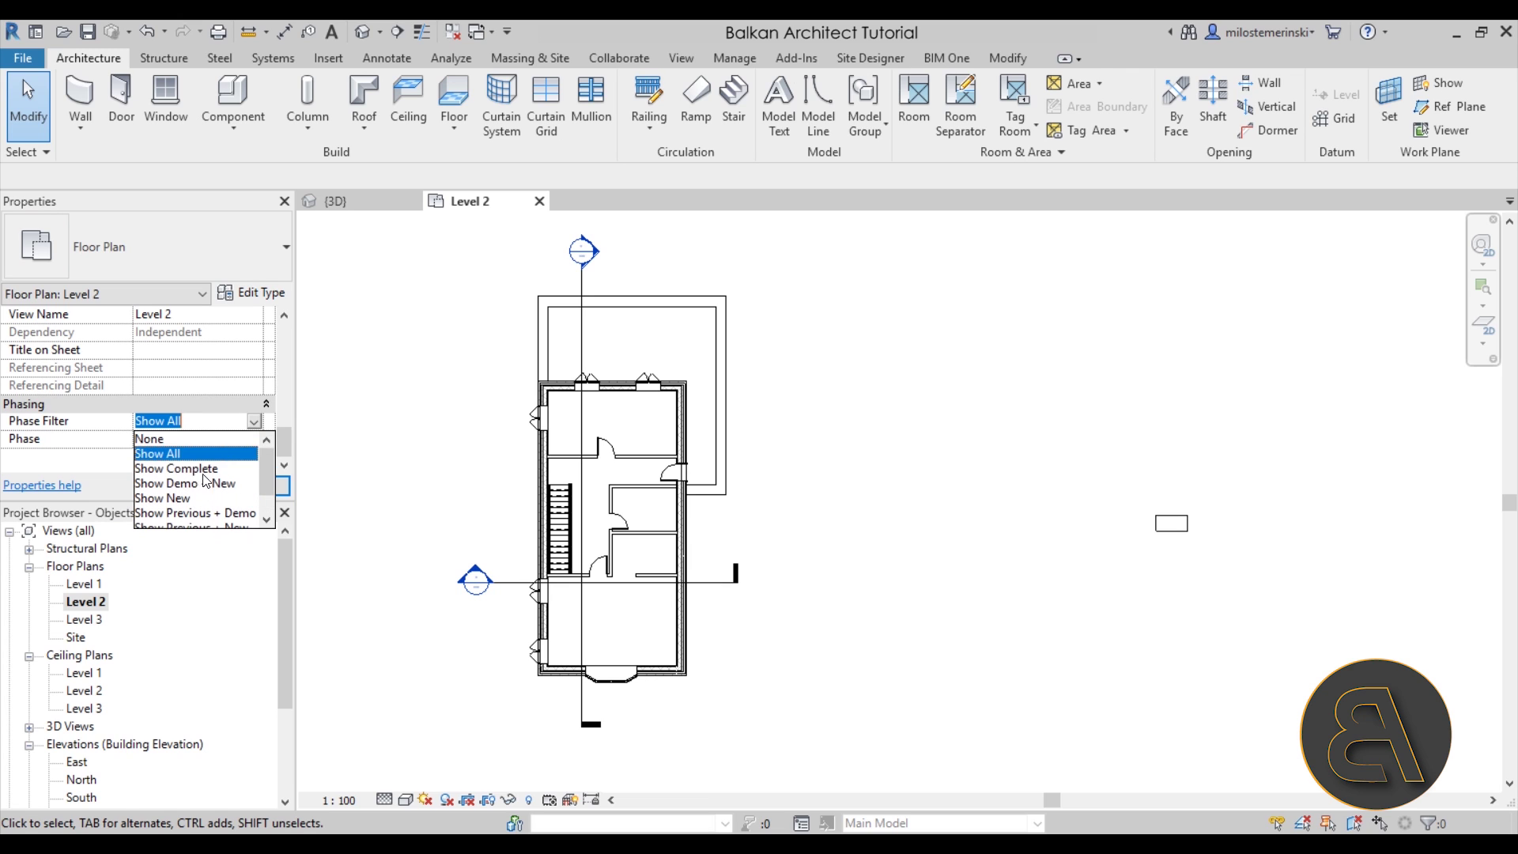
{"action": "left_click", "coordinate": [155, 440]}
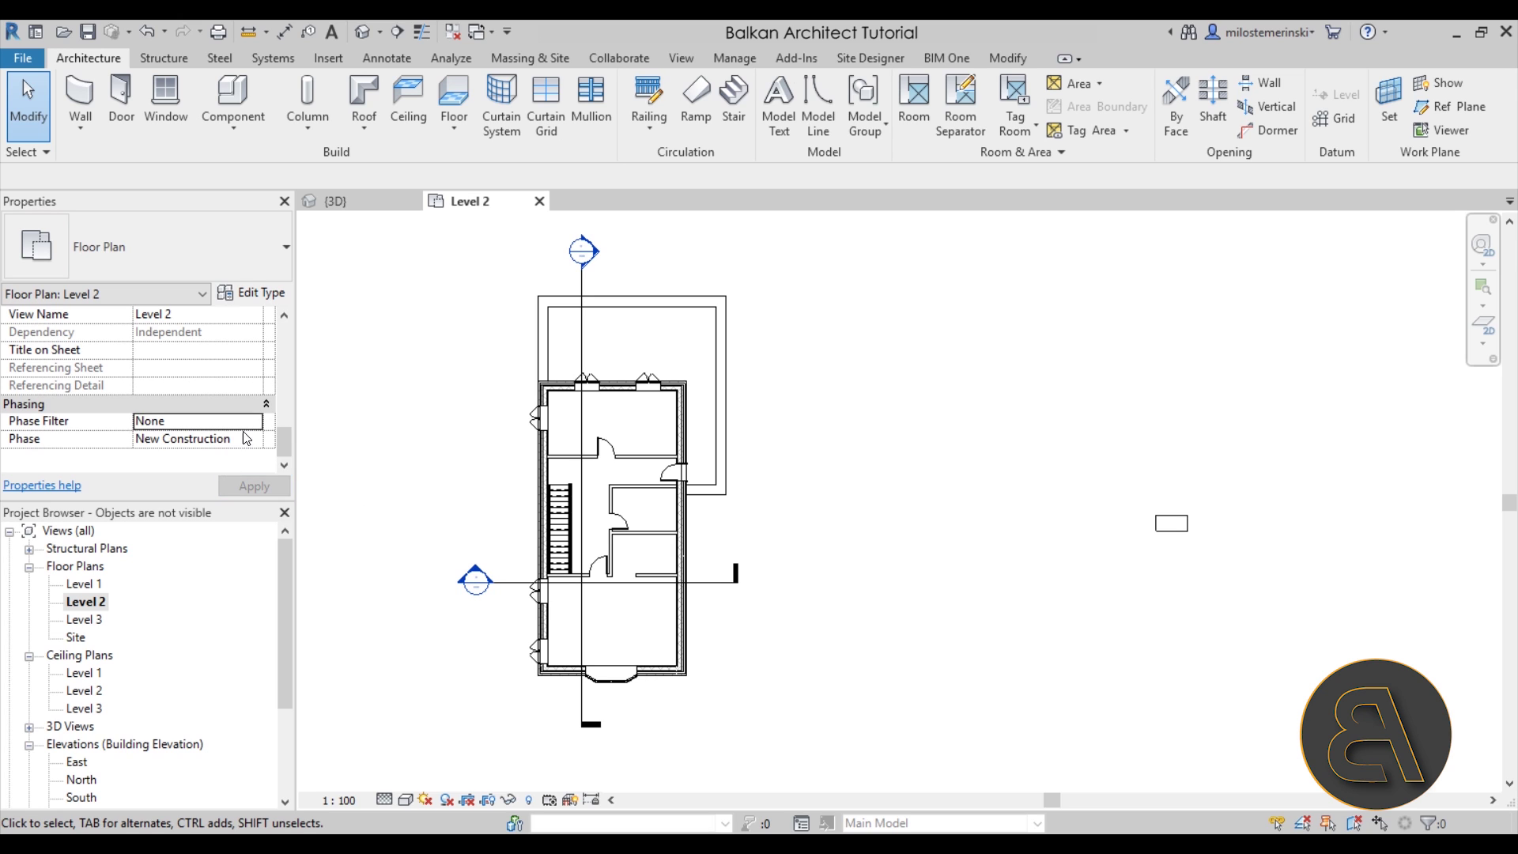
{"action": "left_click", "coordinate": [249, 421]}
{"action": "left_click", "coordinate": [173, 454]}
Try the Existing phase on the Level 2 plan, and restore New Construction.
{"action": "left_click", "coordinate": [190, 439]}
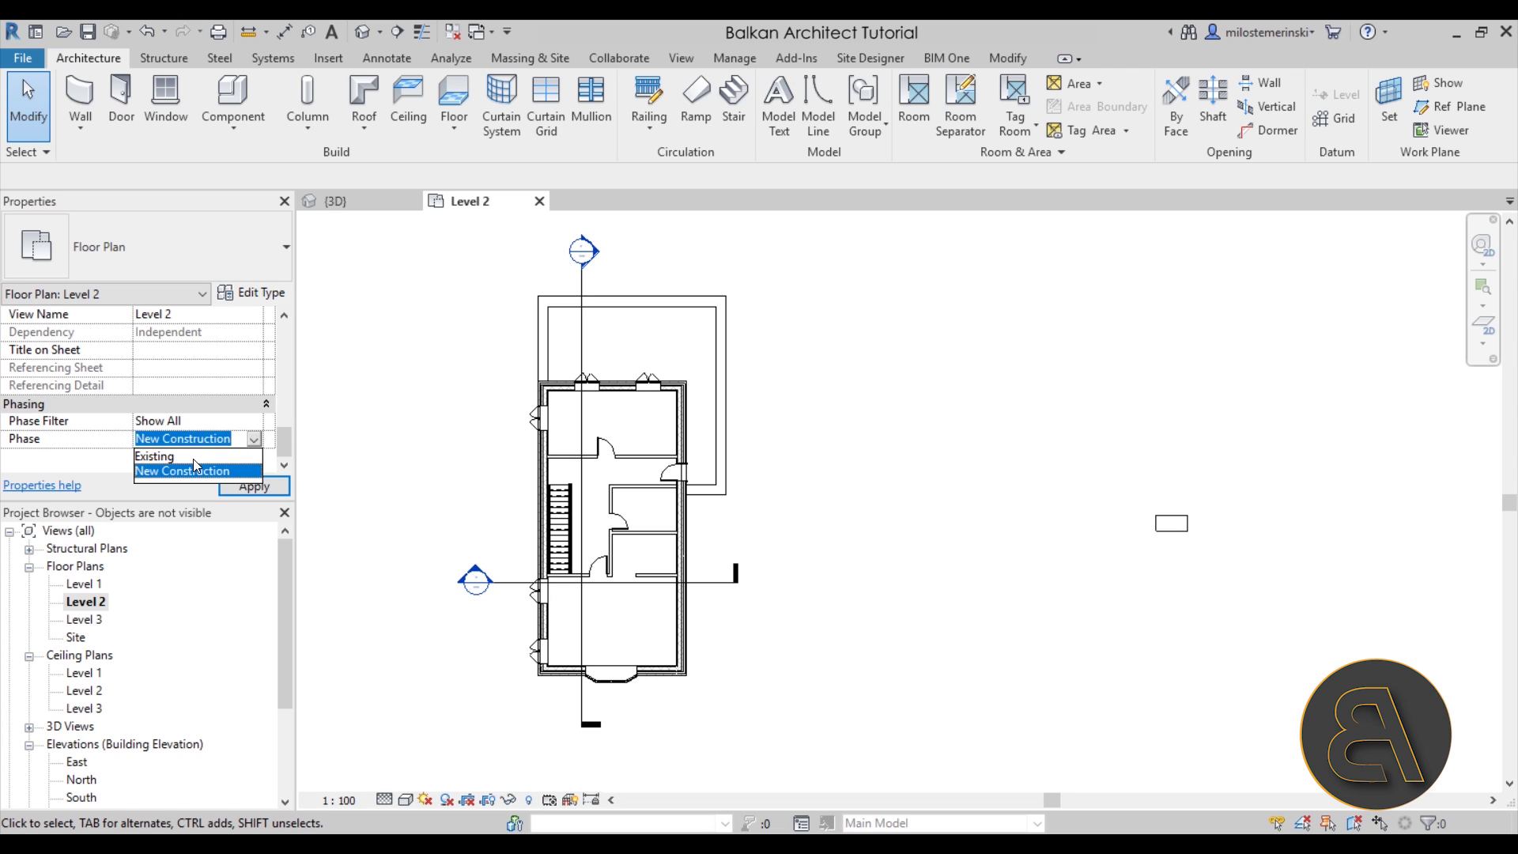
{"action": "left_click", "coordinate": [193, 457]}
{"action": "left_click", "coordinate": [241, 486]}
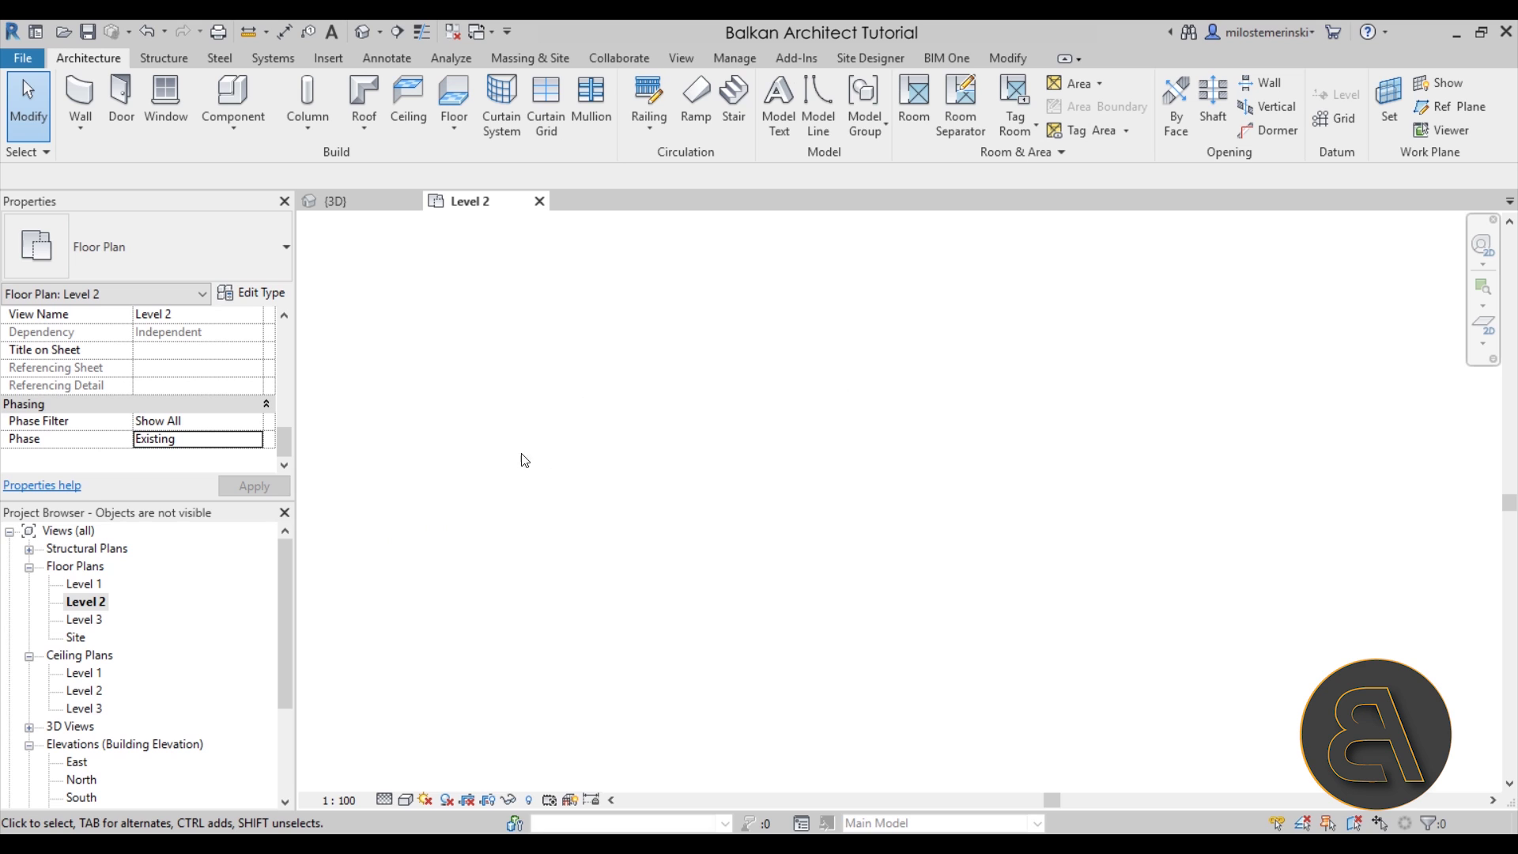
{"action": "left_click", "coordinate": [254, 449]}
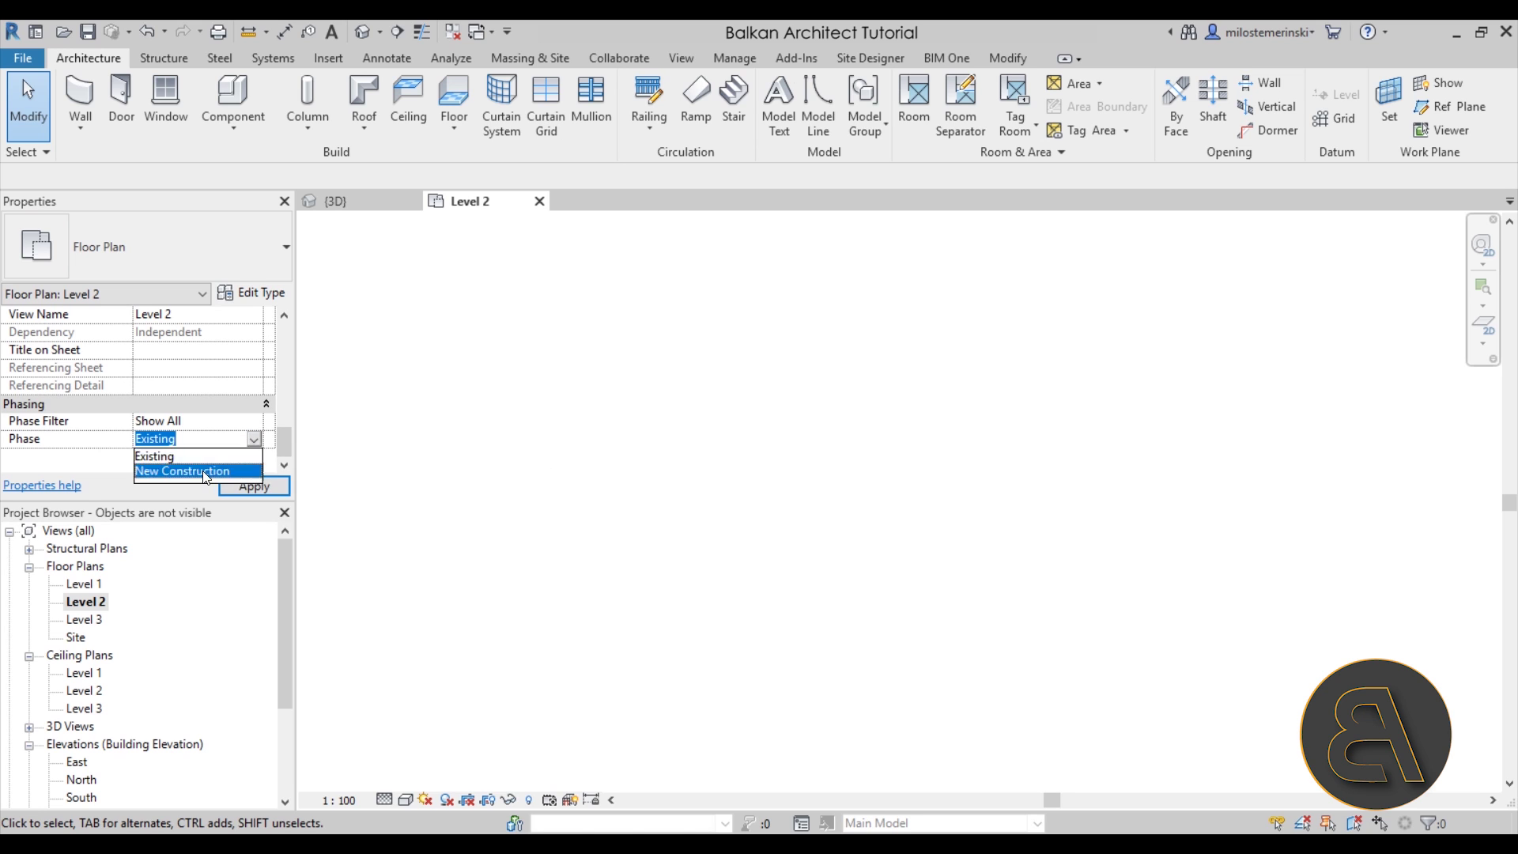
{"action": "left_click", "coordinate": [198, 467]}
{"action": "left_click", "coordinate": [238, 486]}
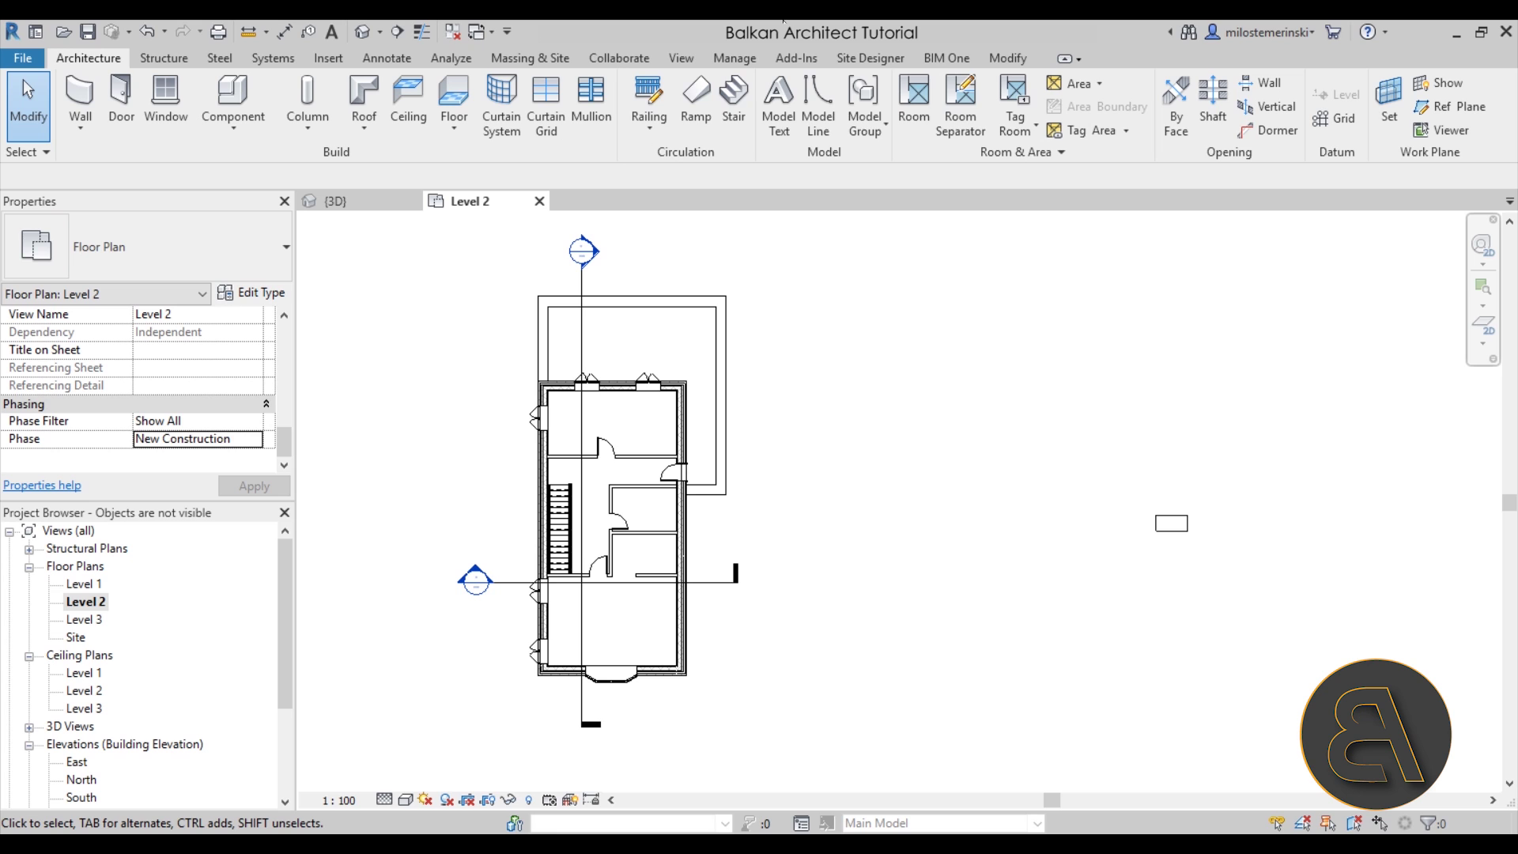
{"action": "left_click", "coordinate": [734, 62]}
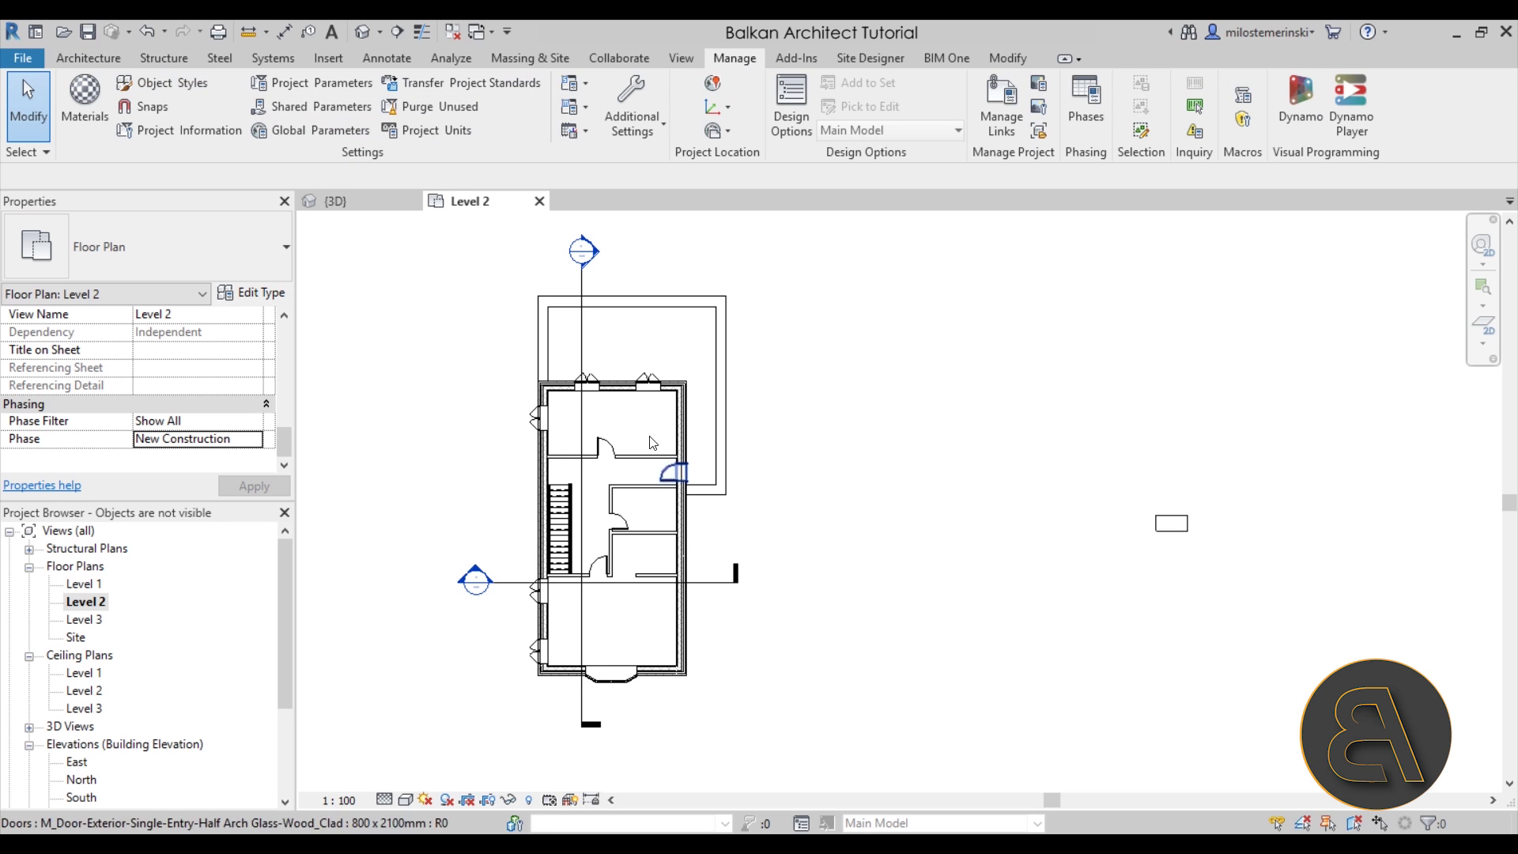
{"action": "middle_click_drag", "start_coordinate": [506, 477], "coordinate": [485, 489]}
{"action": "scroll", "coordinate": [168, 355], "scroll_direction": "up", "scroll_amount": 5}
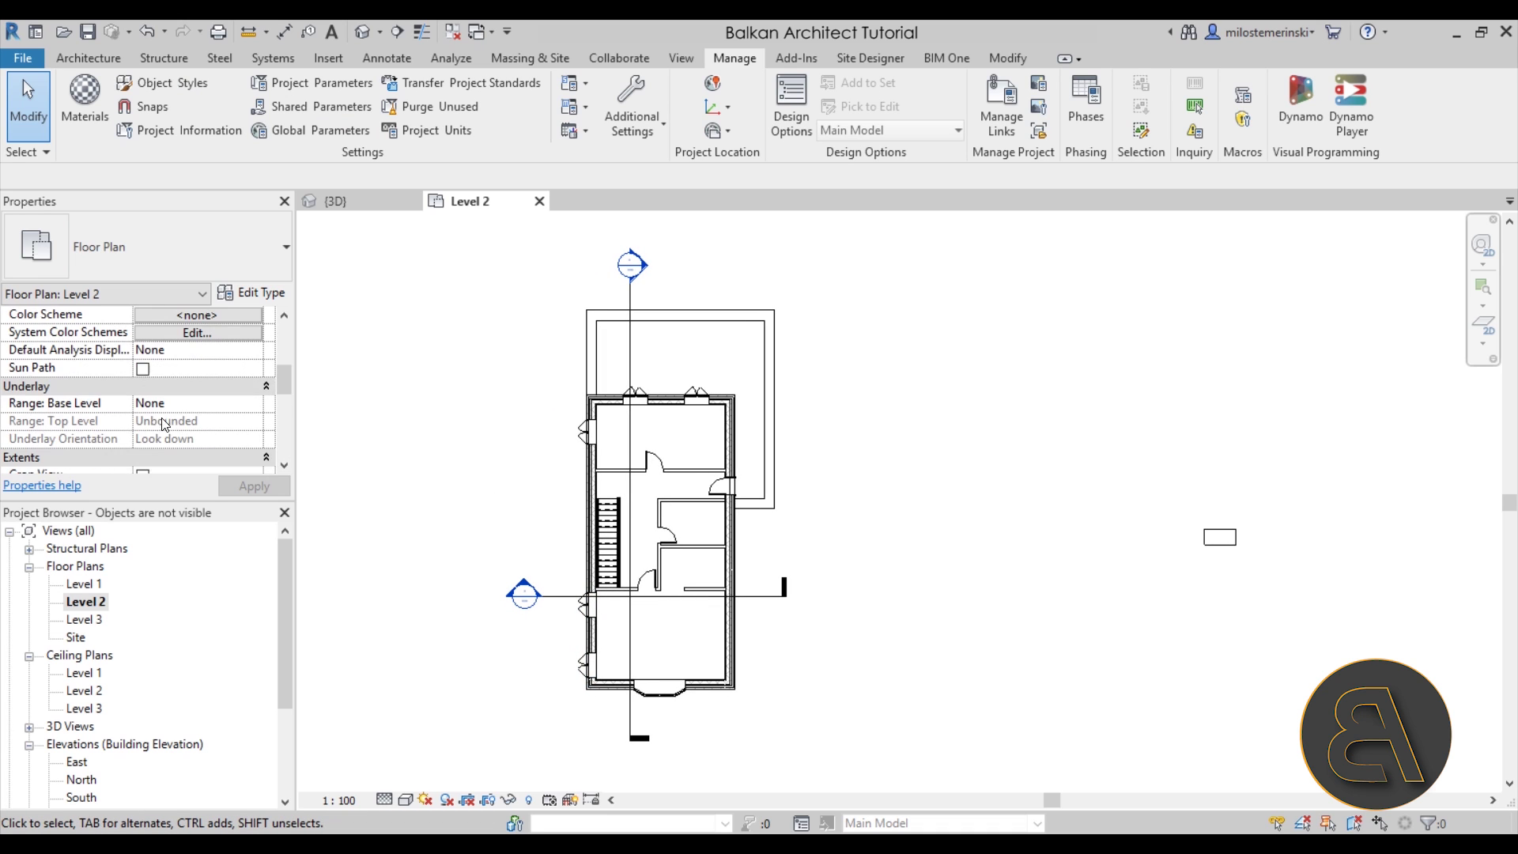
{"action": "scroll", "coordinate": [170, 356], "scroll_direction": "up", "scroll_amount": 4}
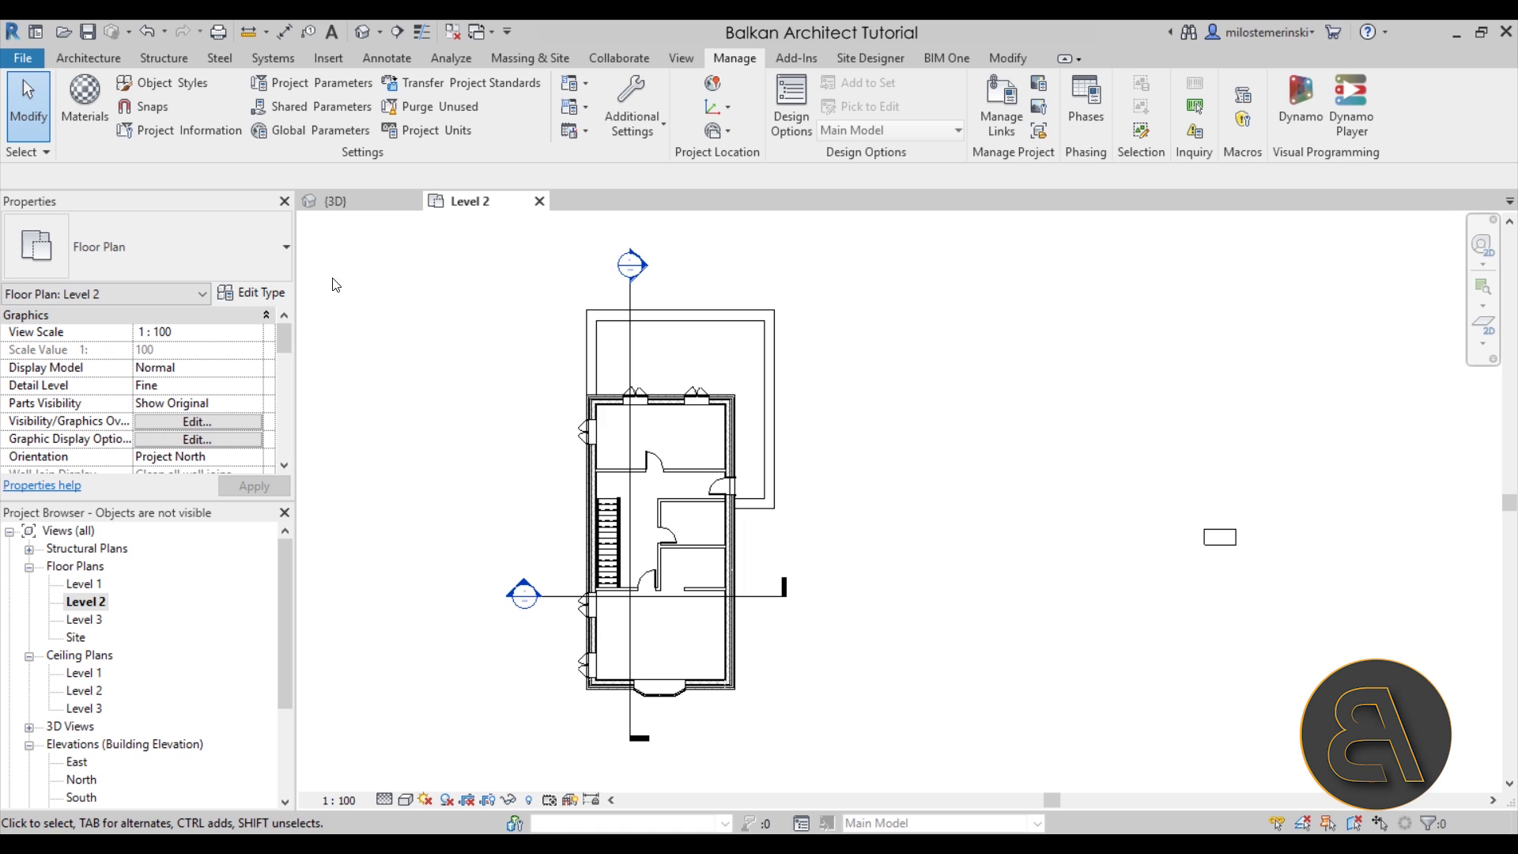
Switch to the 3D view, open the Section 1 building section, and look over its view properties.
{"action": "left_click", "coordinate": [358, 201]}
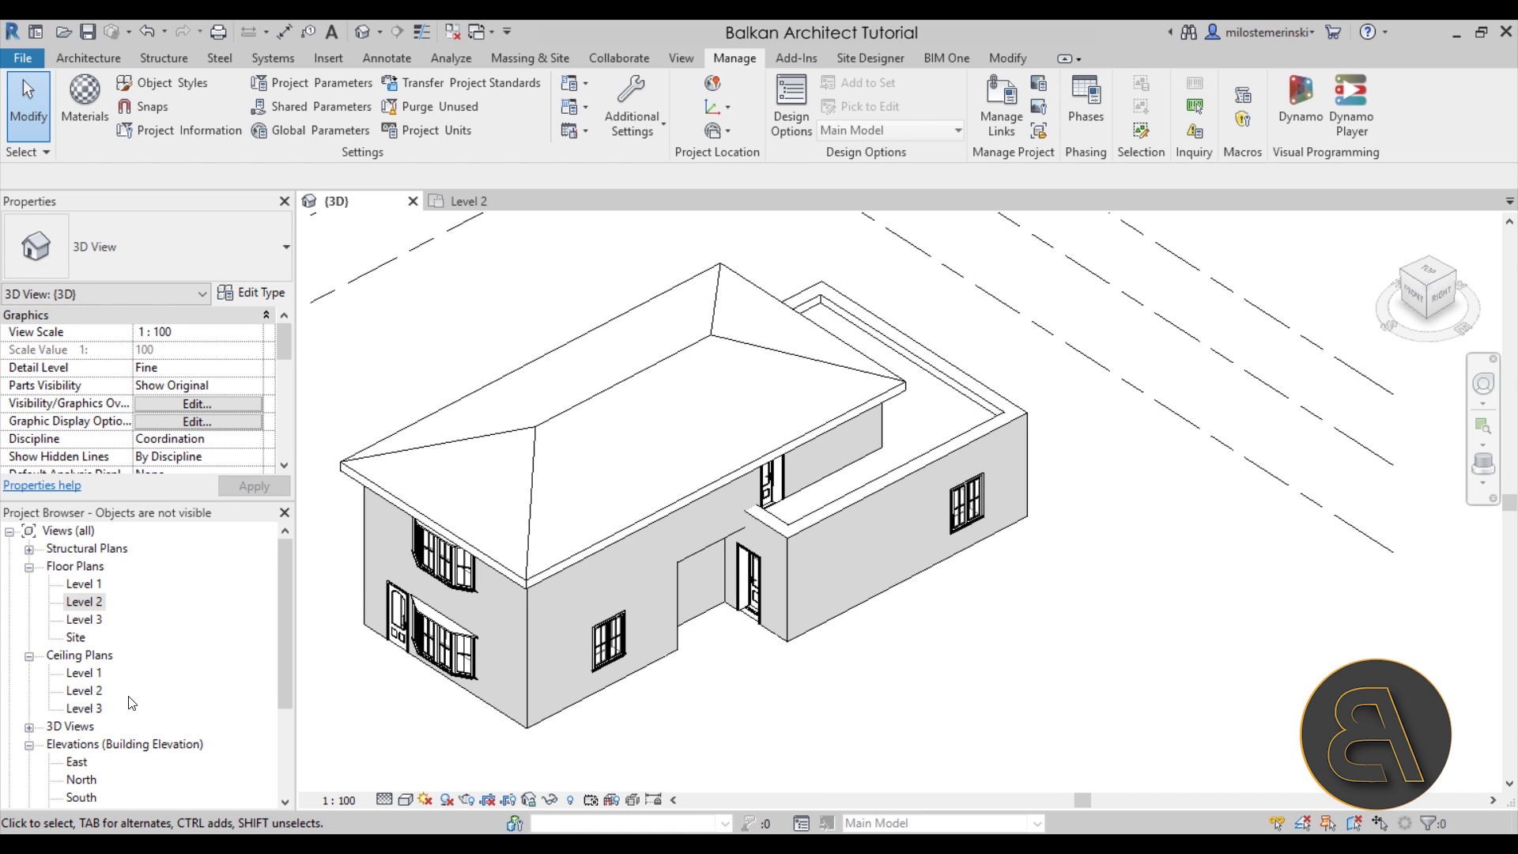
{"action": "scroll", "coordinate": [120, 743], "scroll_direction": "down", "scroll_amount": 2}
{"action": "left_click", "coordinate": [29, 726]}
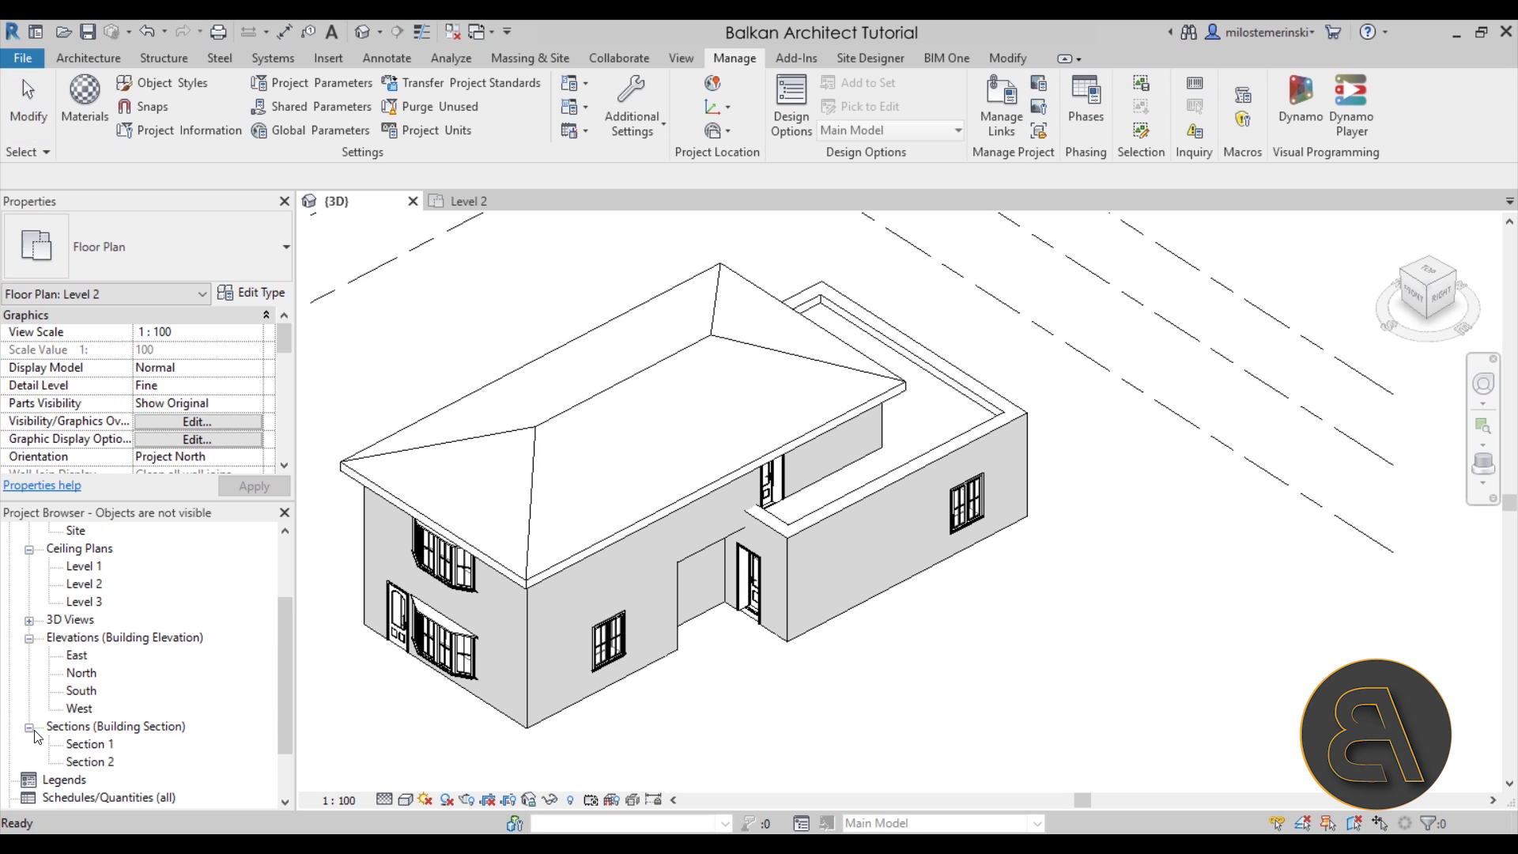
{"action": "double_click", "coordinate": [91, 743]}
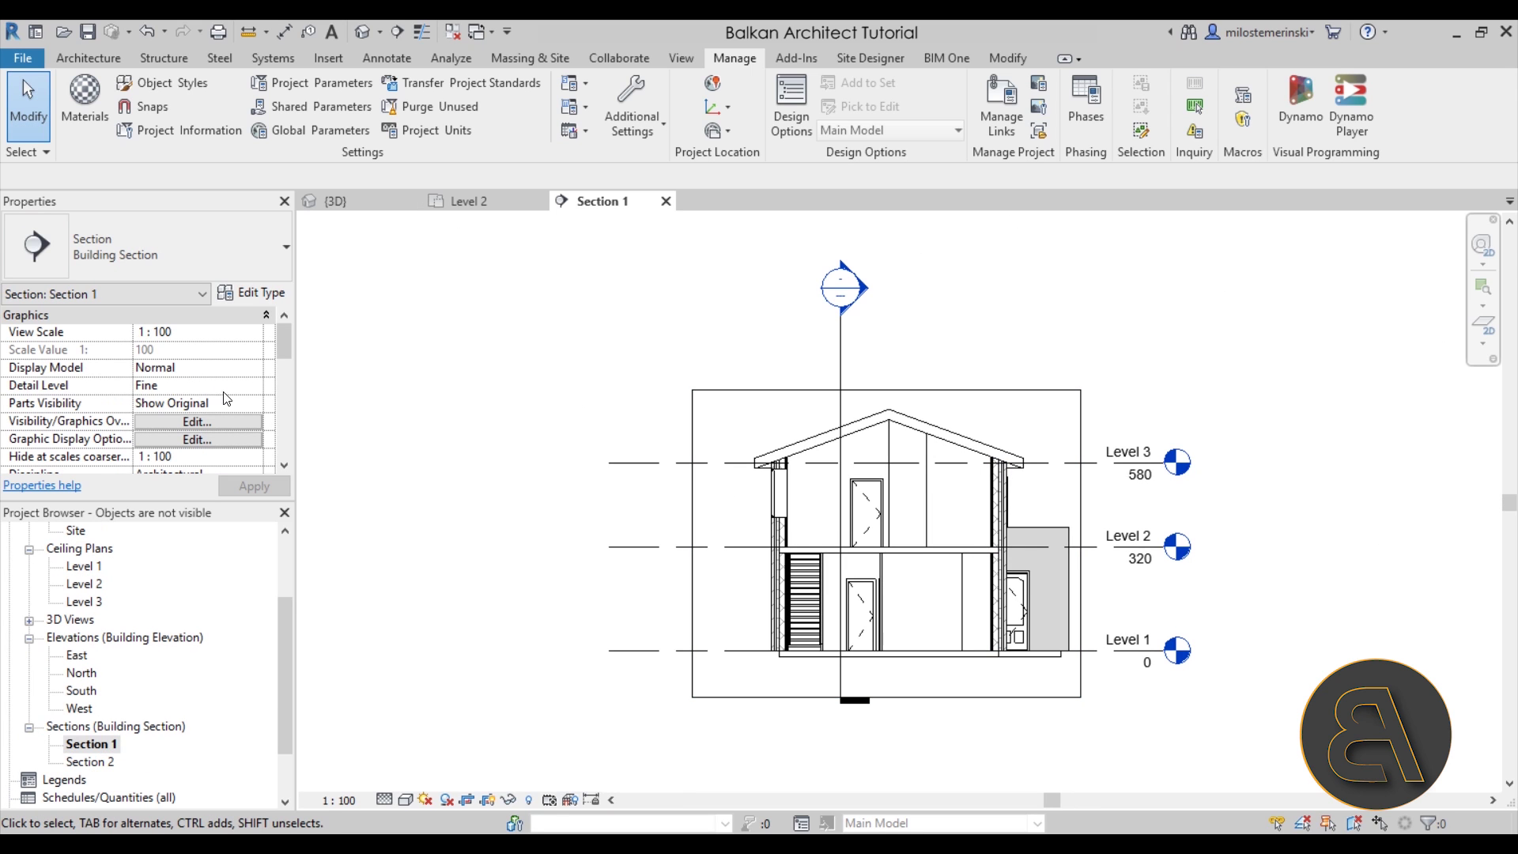
{"action": "scroll", "coordinate": [158, 379], "scroll_direction": "down", "scroll_amount": 3}
{"action": "scroll", "coordinate": [222, 388], "scroll_direction": "up", "scroll_amount": 3}
{"action": "middle_click_drag", "start_coordinate": [873, 642], "coordinate": [640, 625]}
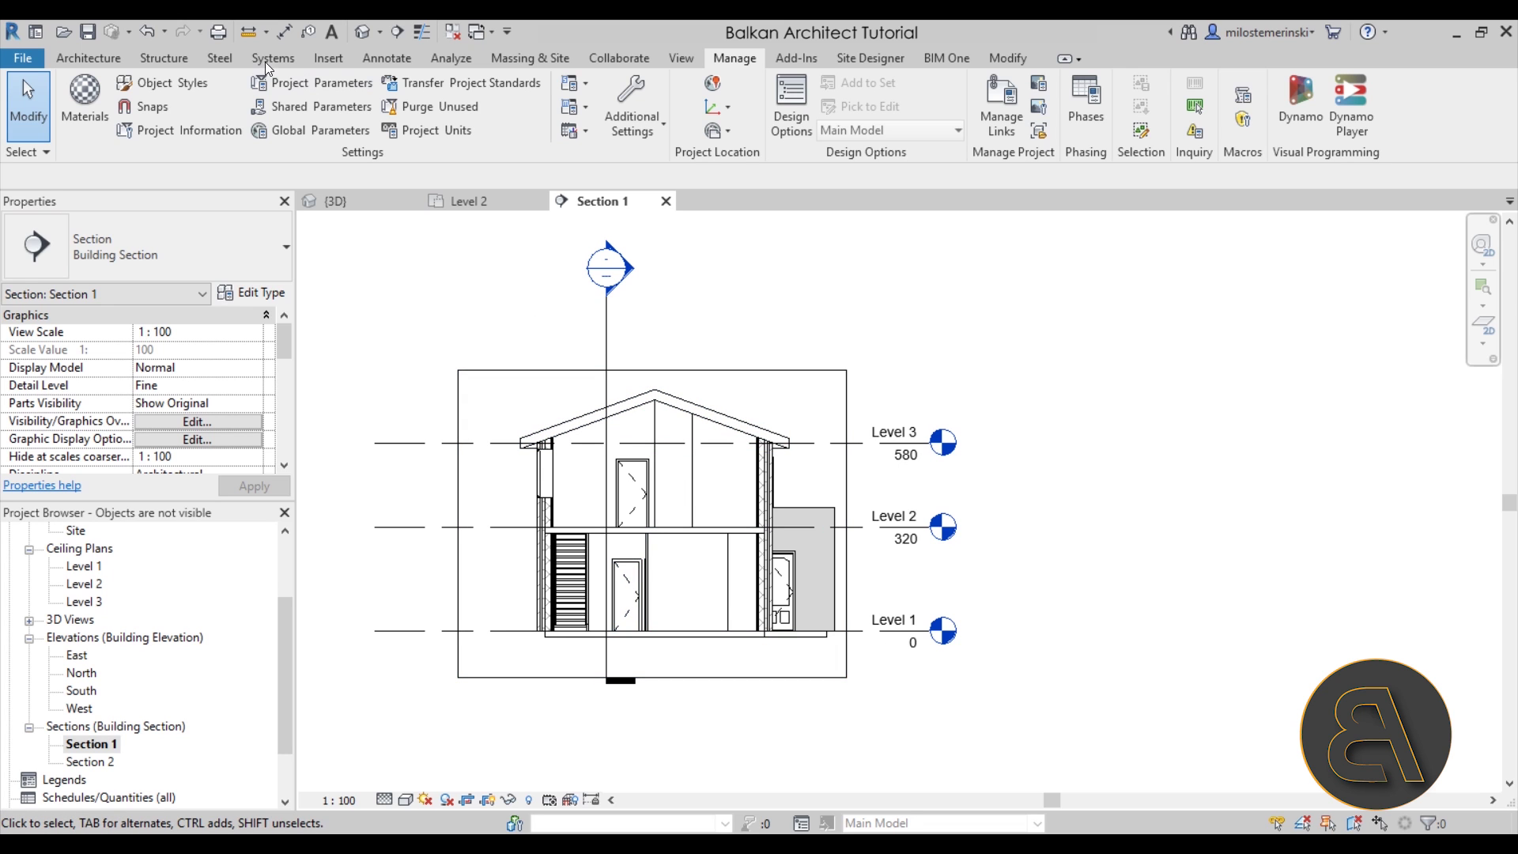
Review the line weights, colors, patterns and materials of the model categories in Object Styles without changing them.
{"action": "left_click", "coordinate": [182, 79]}
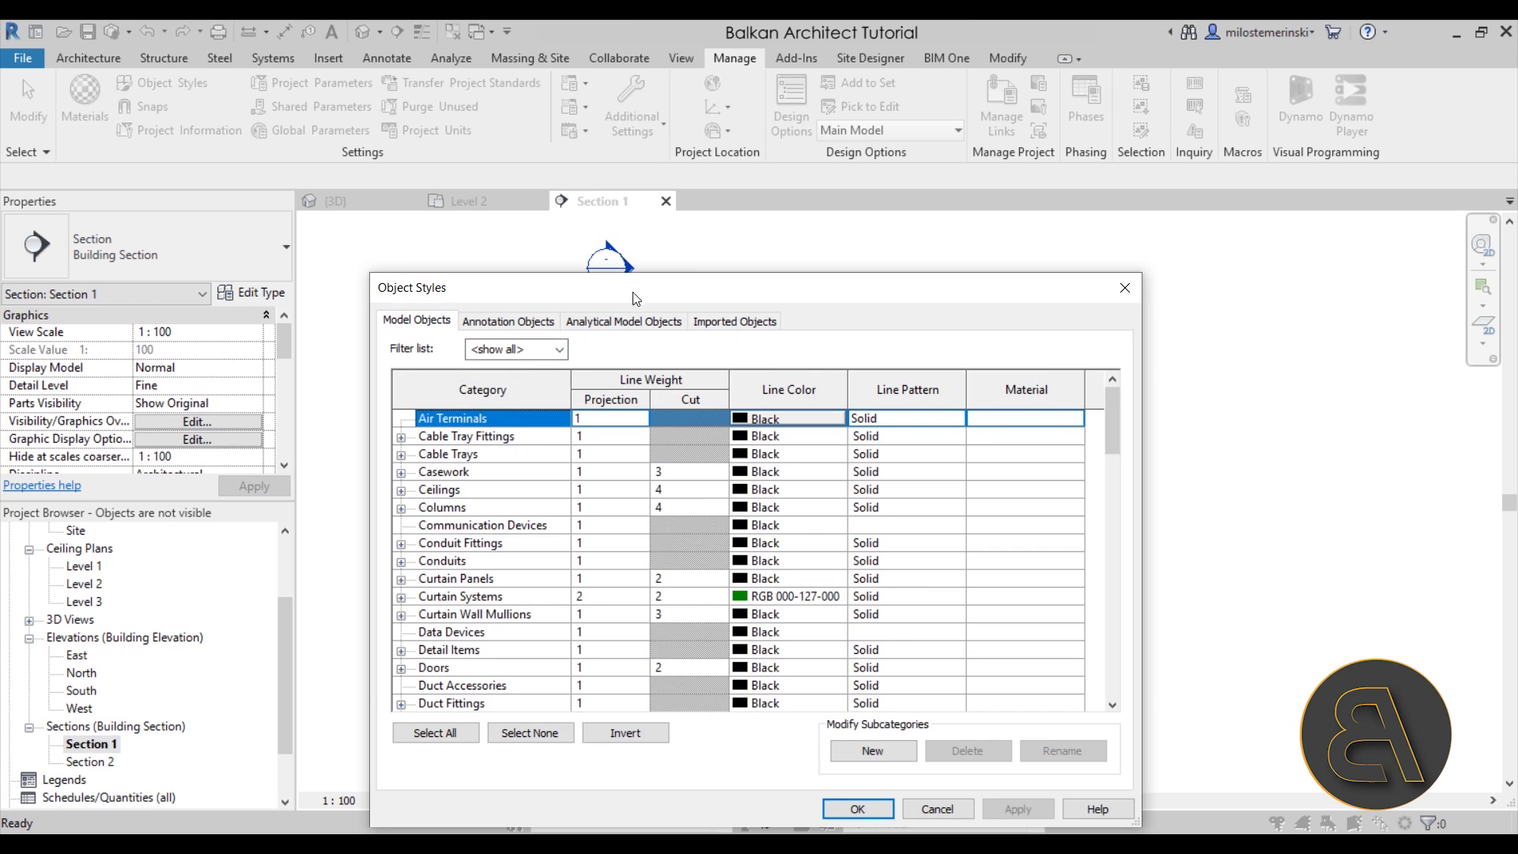
{"action": "left_click_drag", "start_coordinate": [638, 291], "coordinate": [523, 181]}
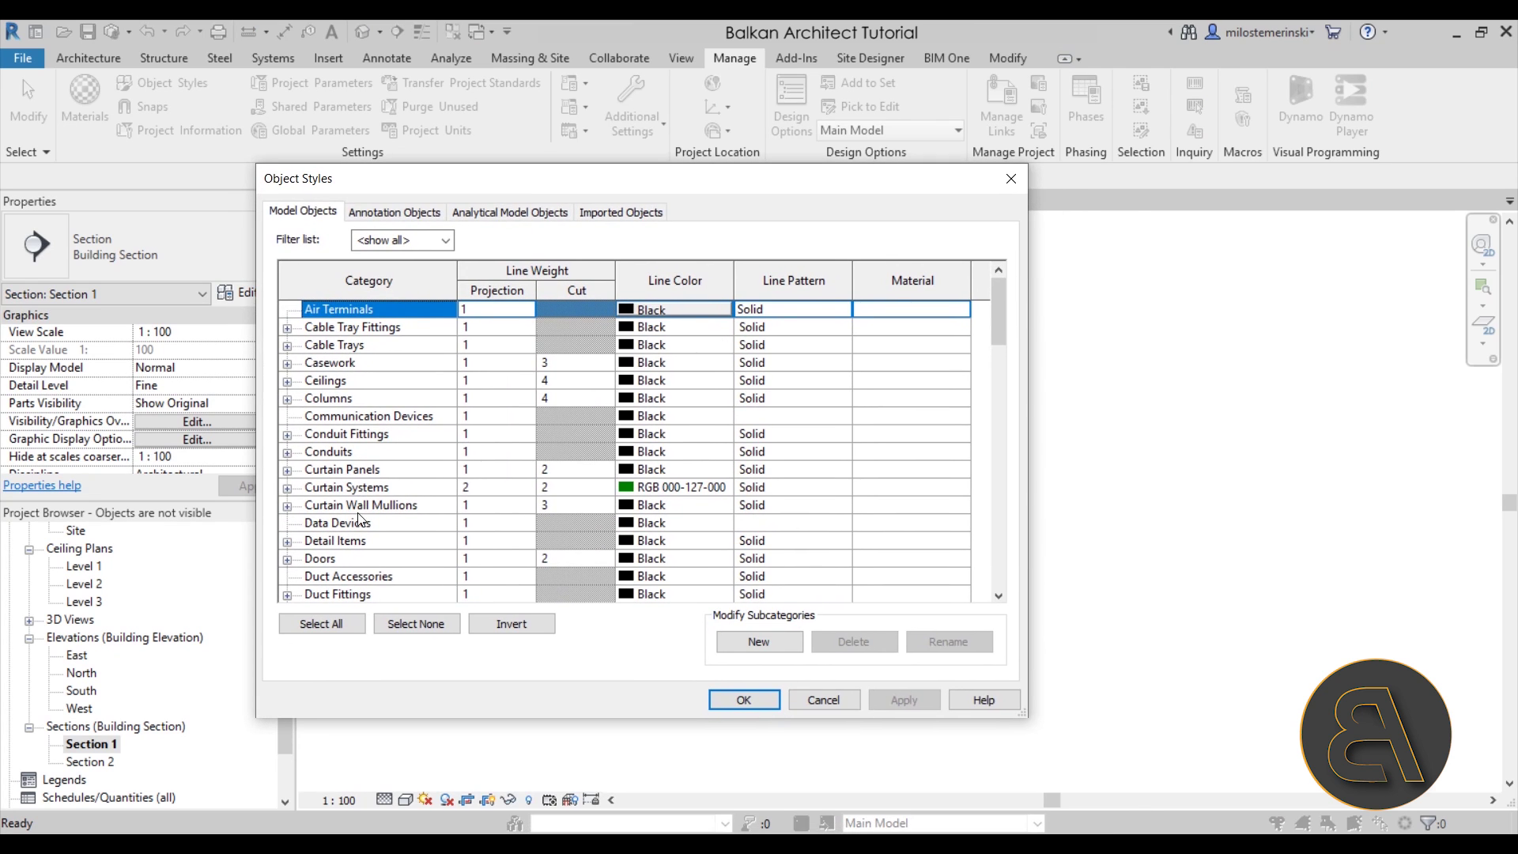
{"action": "left_click_drag", "start_coordinate": [1001, 341], "coordinate": [989, 290]}
{"action": "scroll", "coordinate": [650, 423], "scroll_direction": "down", "scroll_amount": 2}
{"action": "scroll", "coordinate": [653, 431], "scroll_direction": "down", "scroll_amount": 6}
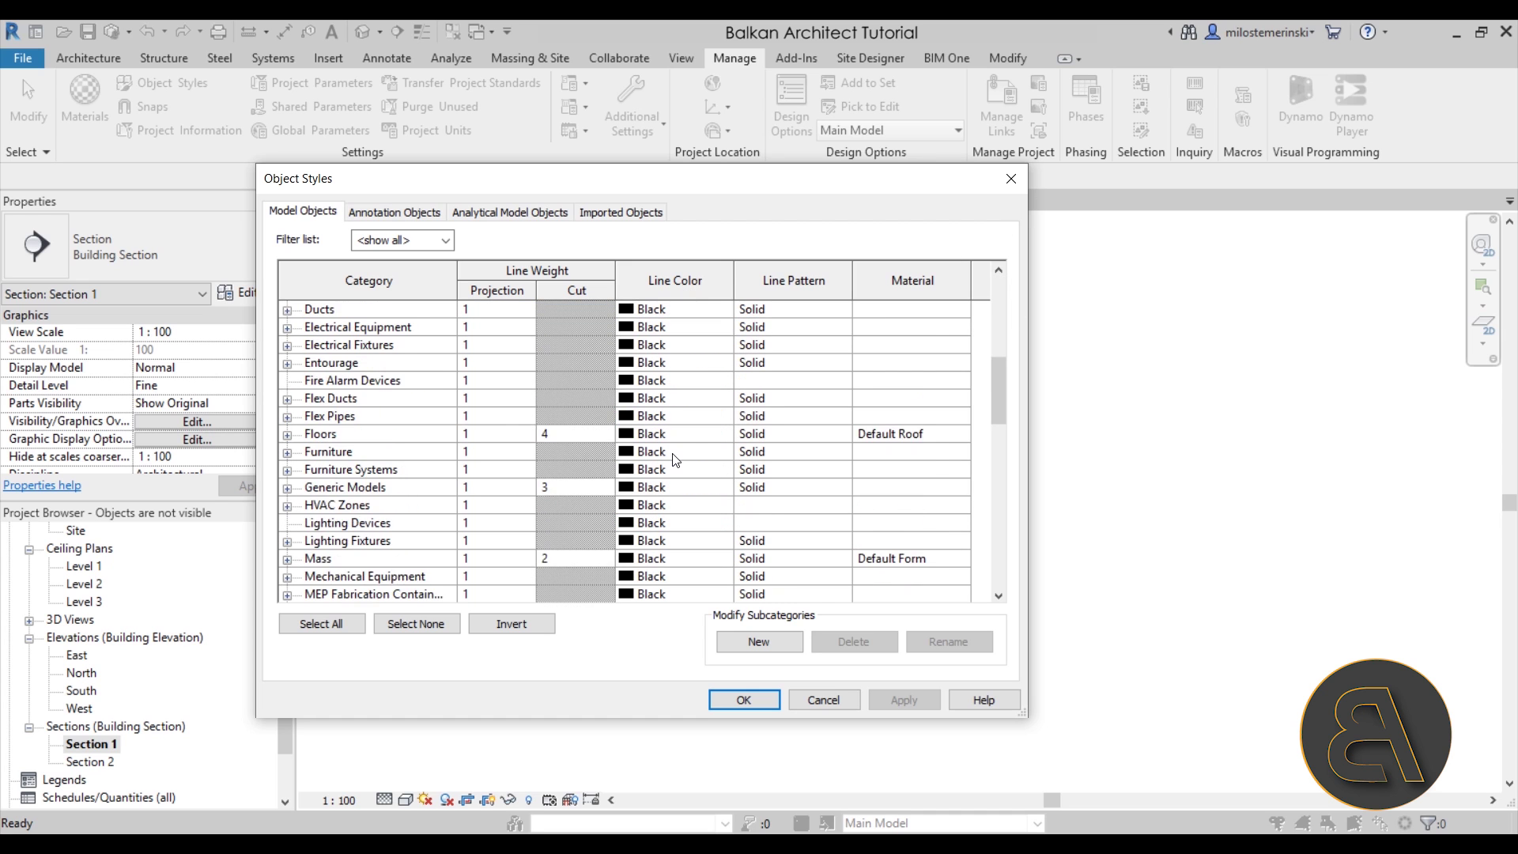
{"action": "scroll", "coordinate": [820, 375], "scroll_direction": "down", "scroll_amount": 2}
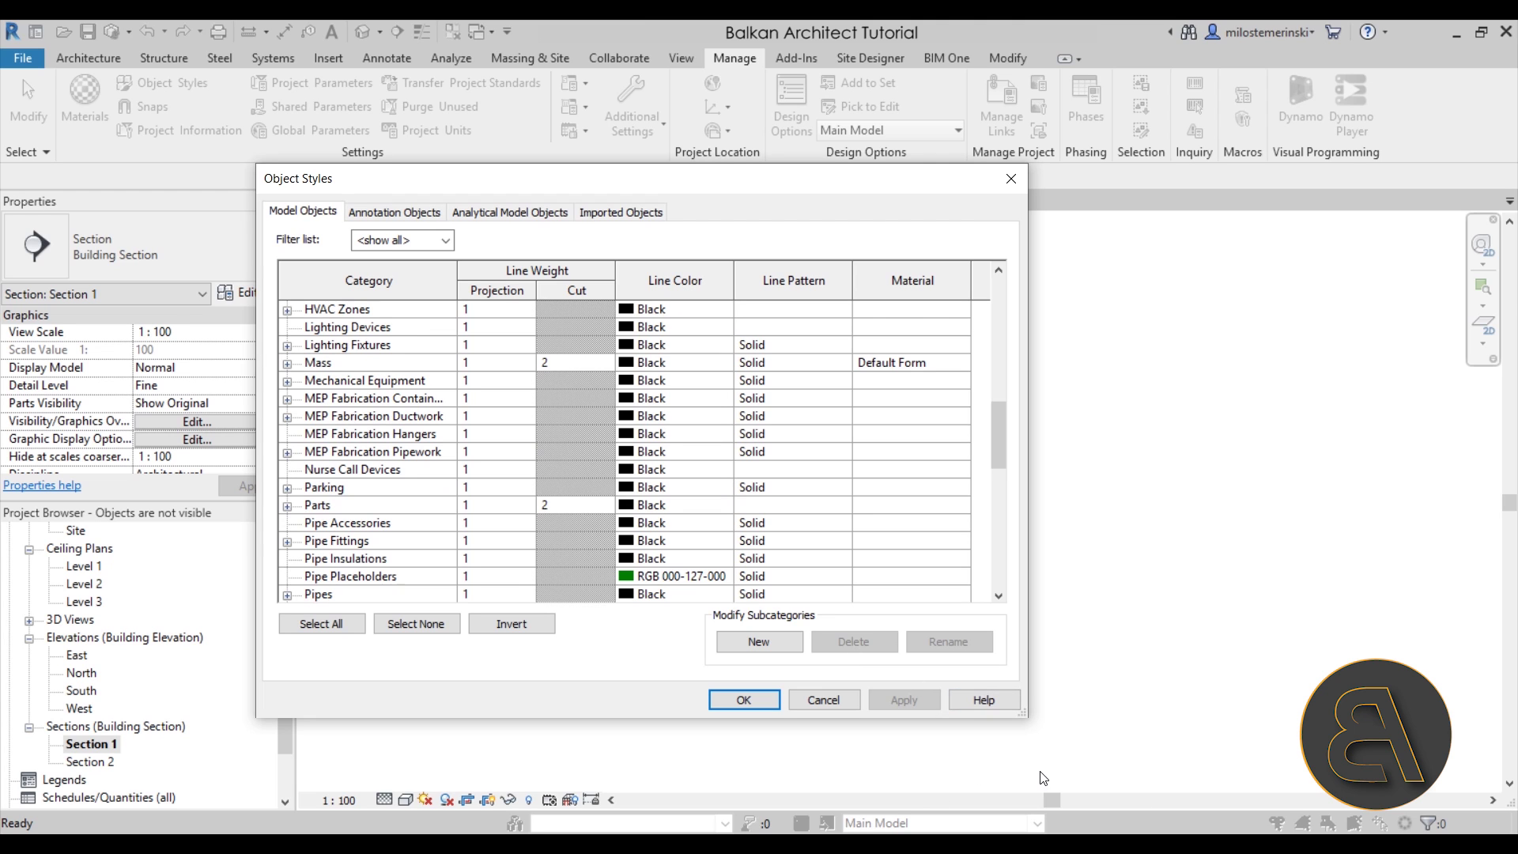
{"action": "left_click", "coordinate": [823, 701]}
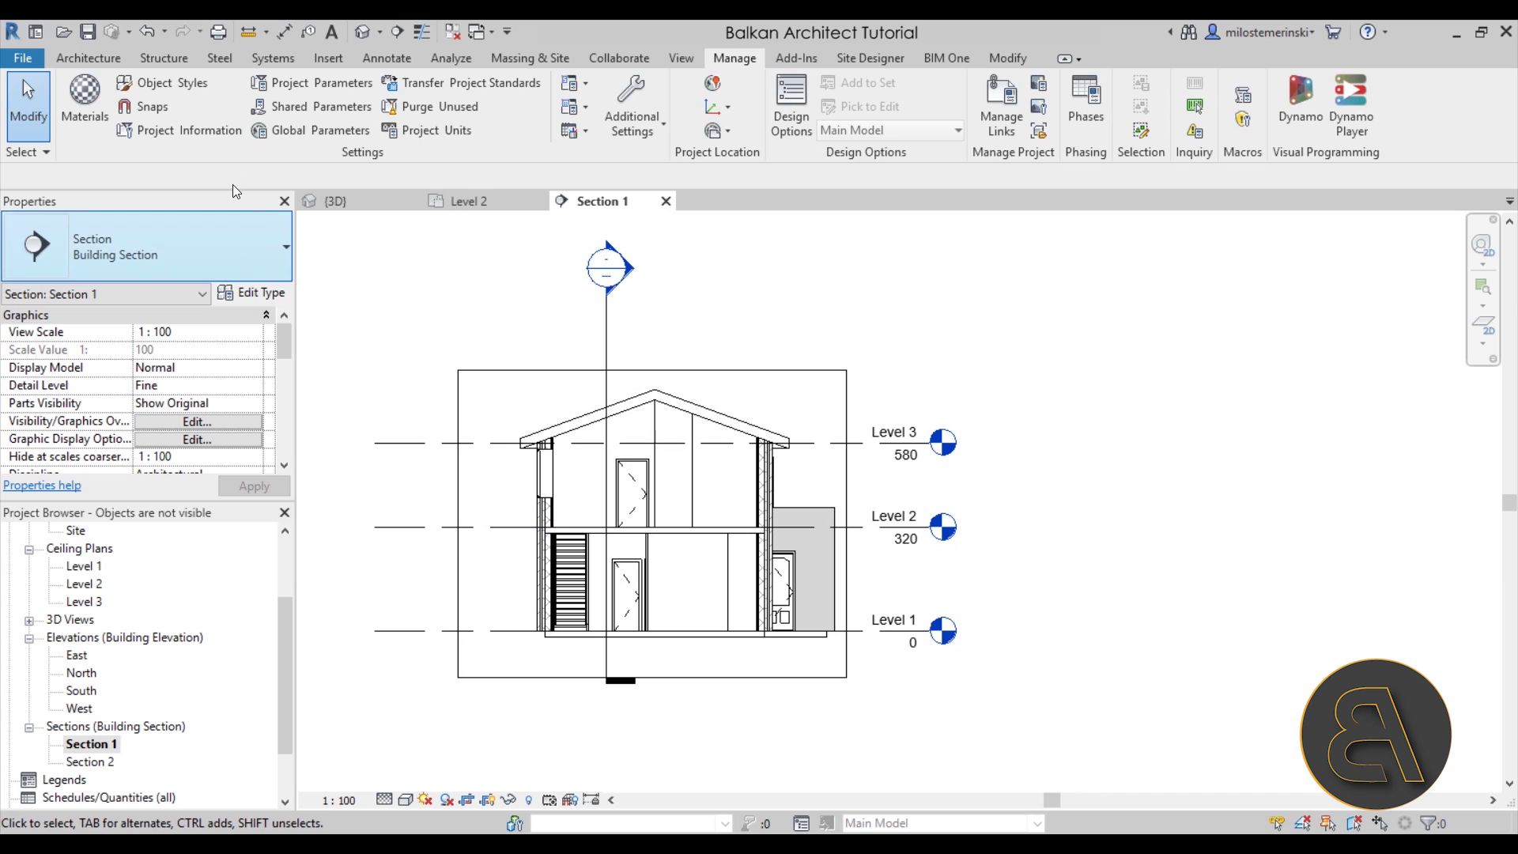